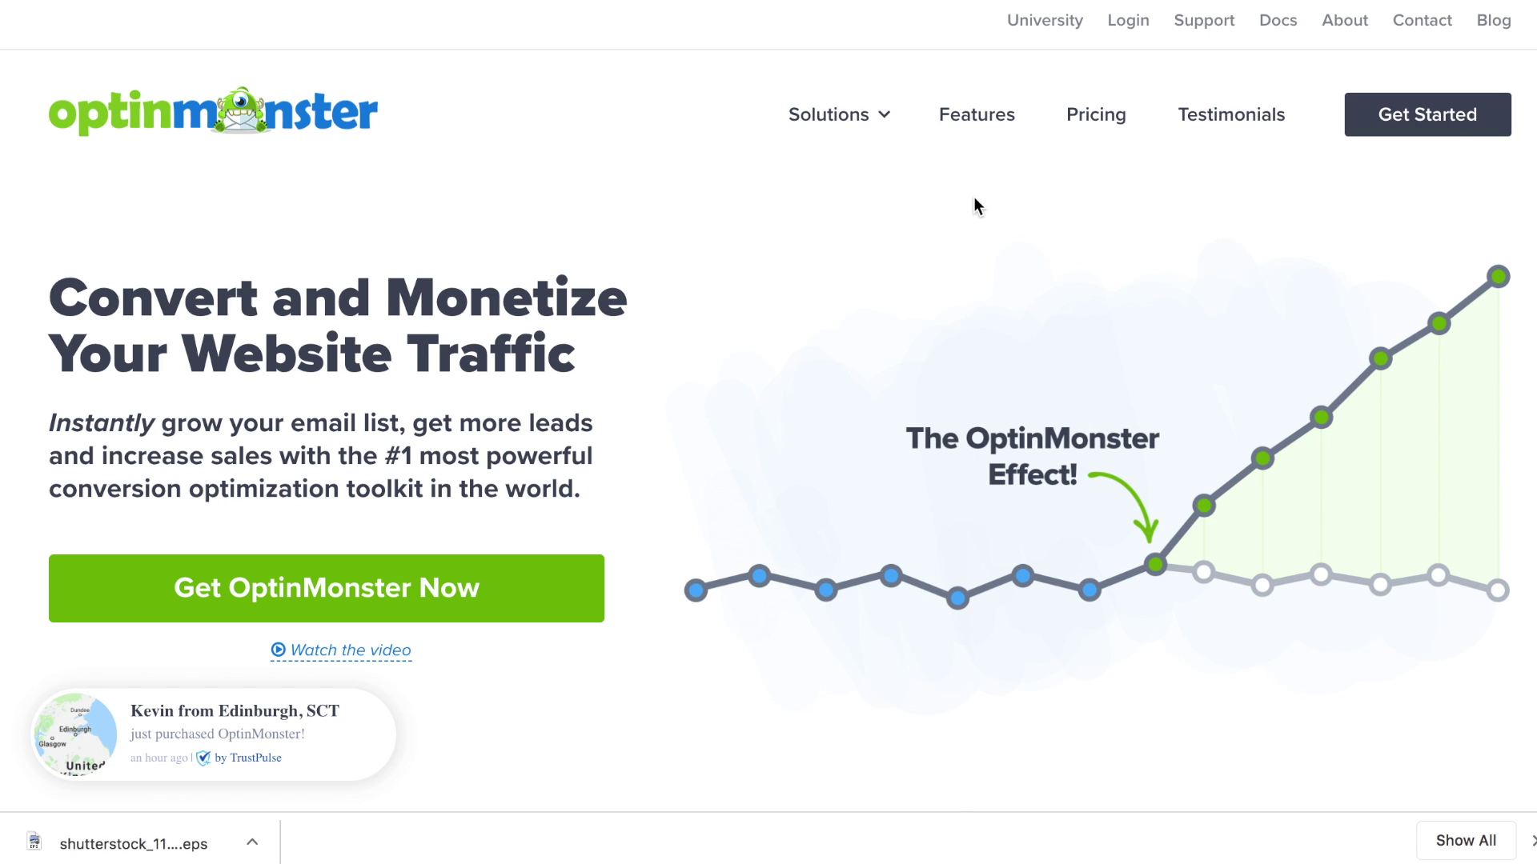
- Set exit-intent sensitivity to High and make the custom colour swatch dark red
click(973, 110)
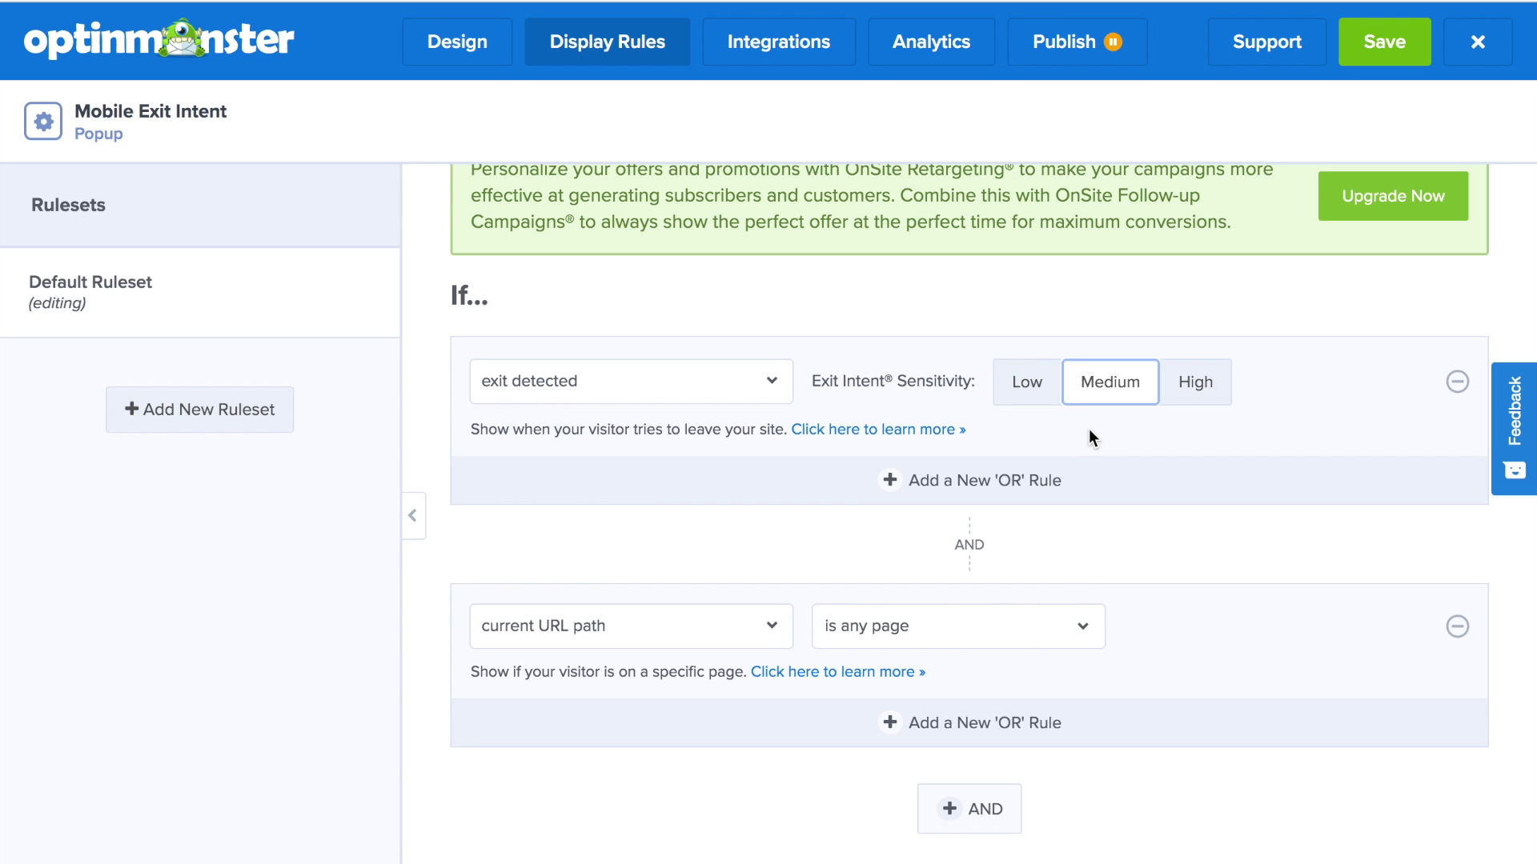
click(1201, 390)
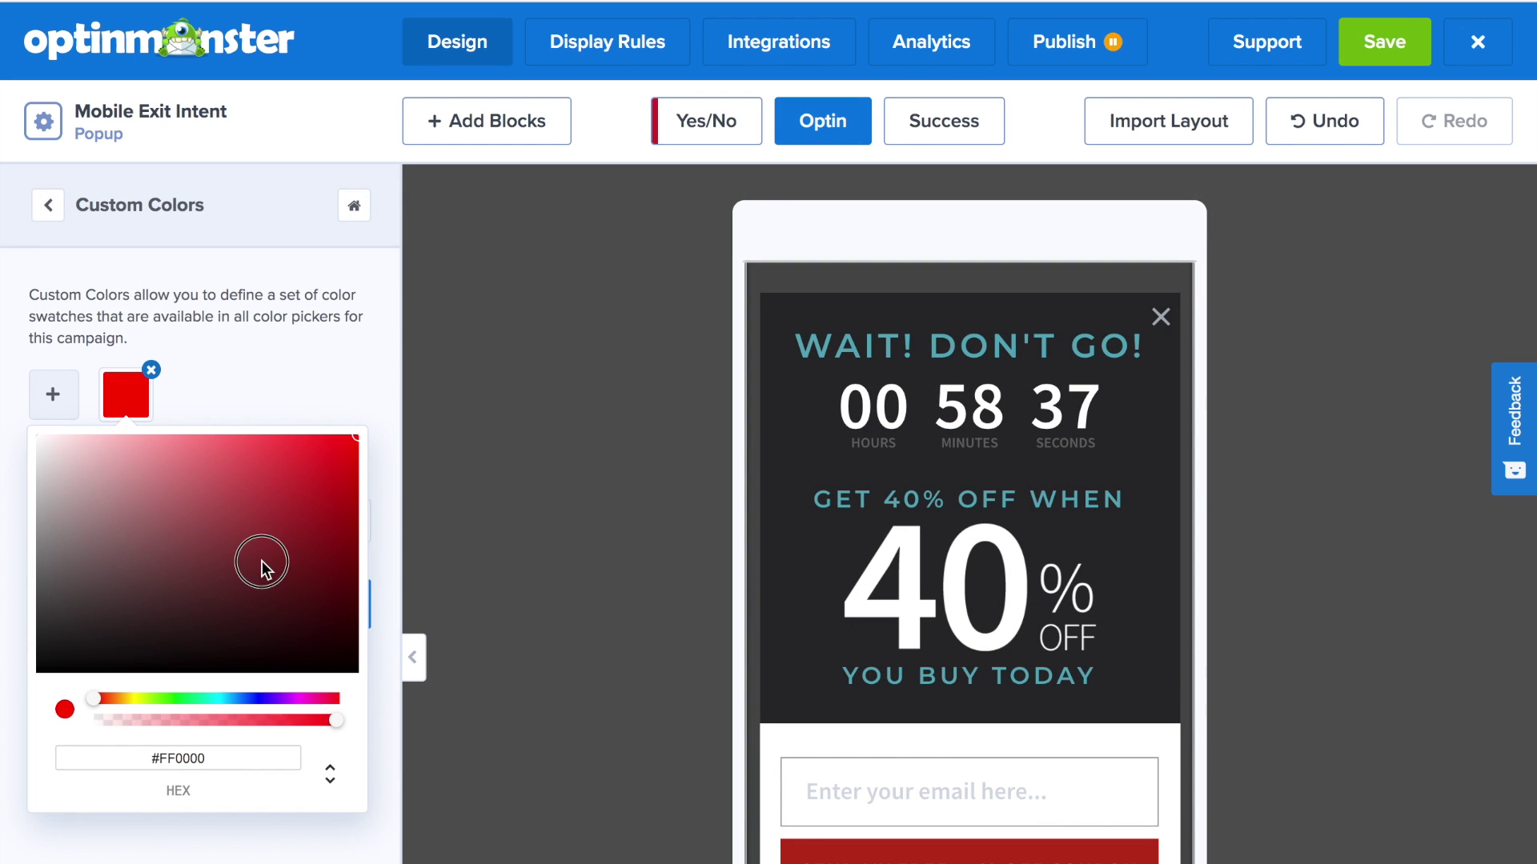
click(259, 561)
- Add another custom colour swatch and shift it to yellow-green
click(216, 346)
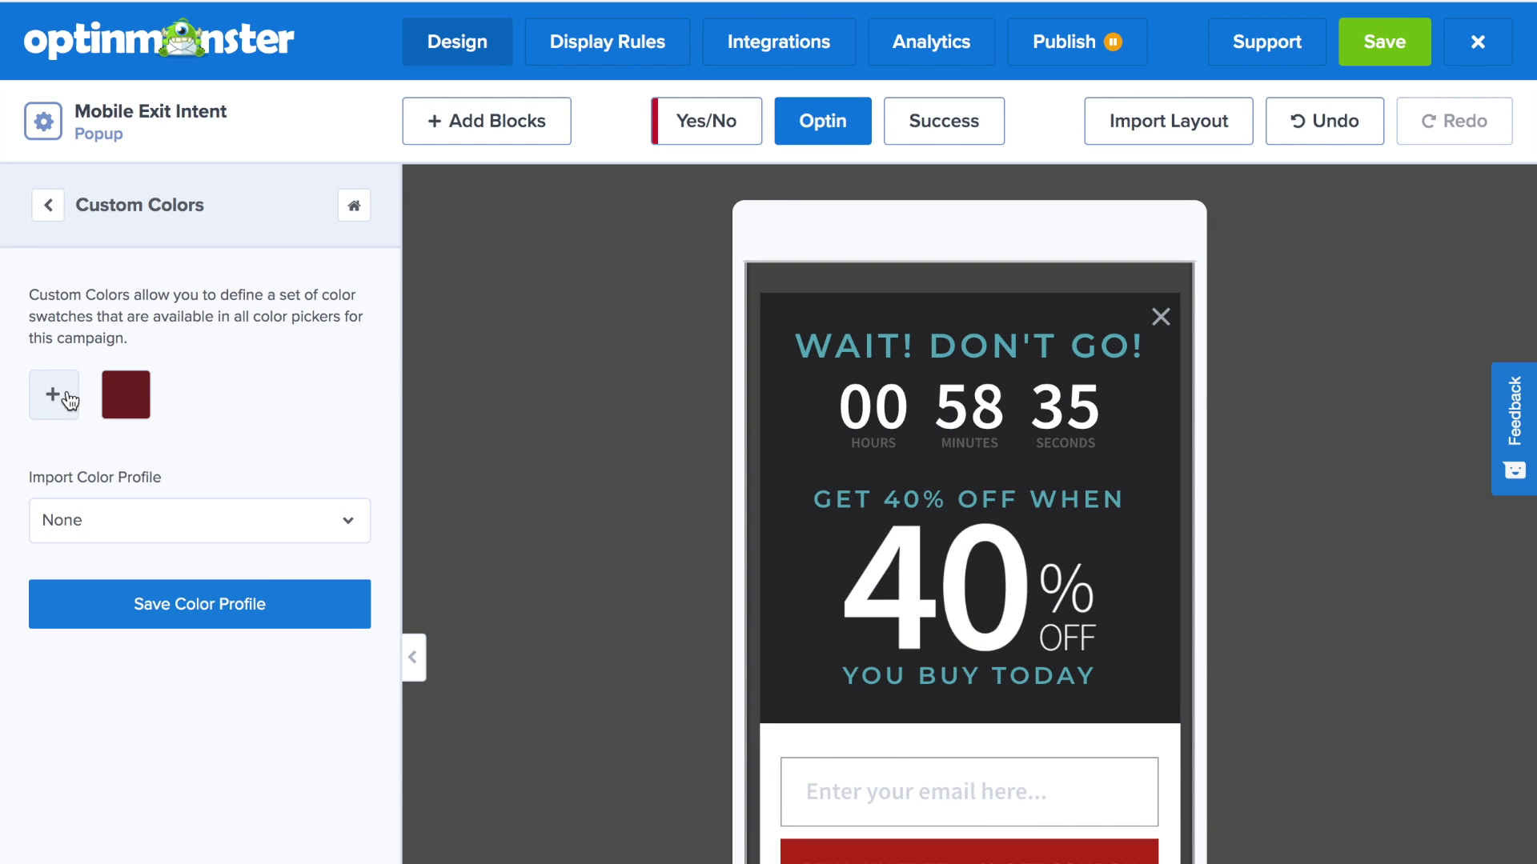
click(51, 394)
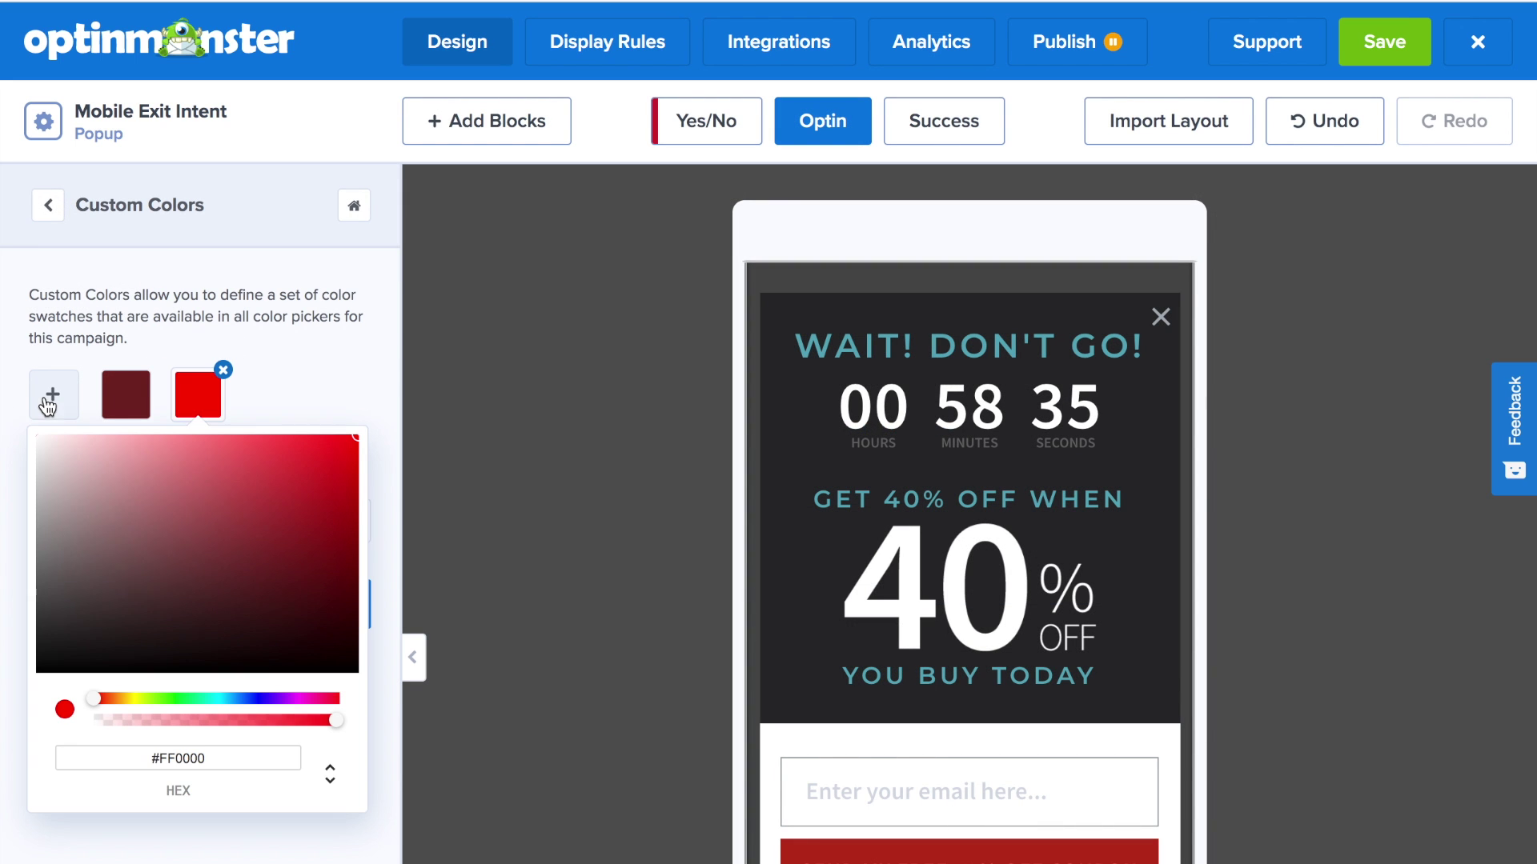
click(142, 701)
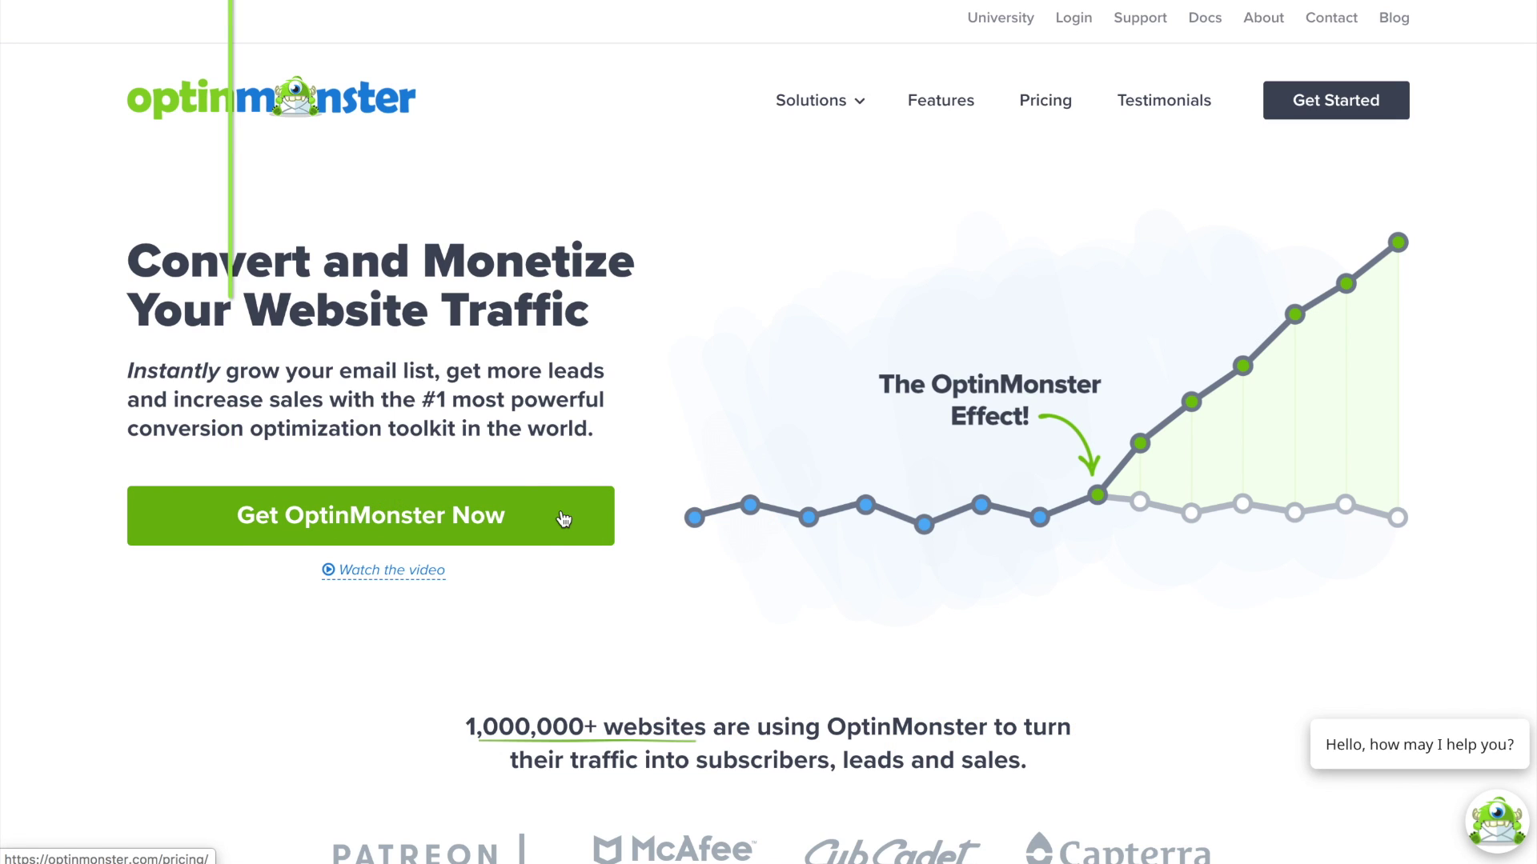
- Go to the pricing page to compare the Basic, Plus, Pro and Growth plans
click(562, 519)
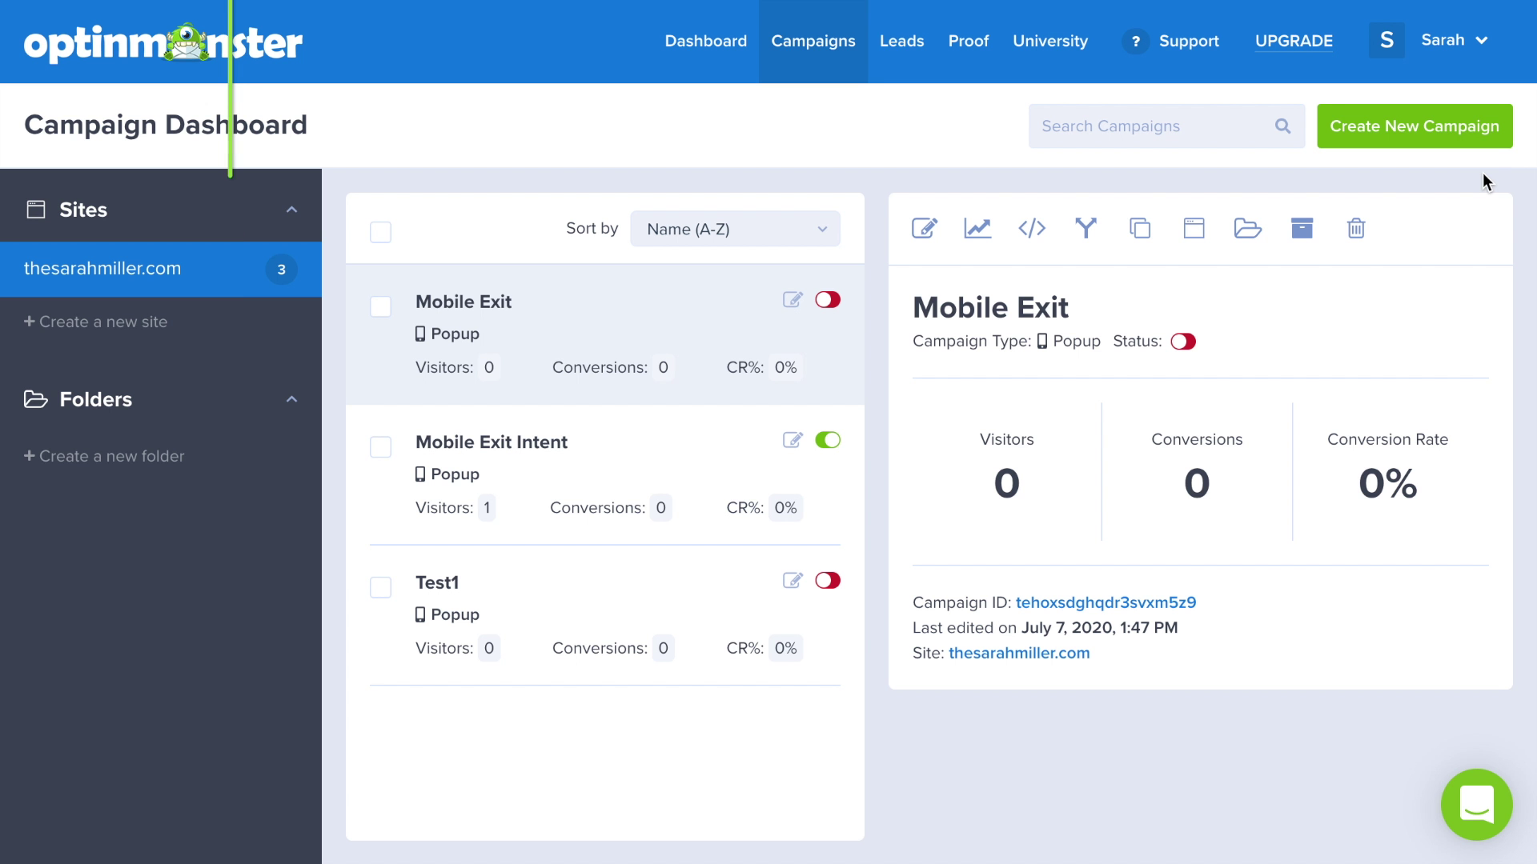
- Start a new campaign, filter to Mobile Optimized templates, and preview Promo and Launch
click(1443, 133)
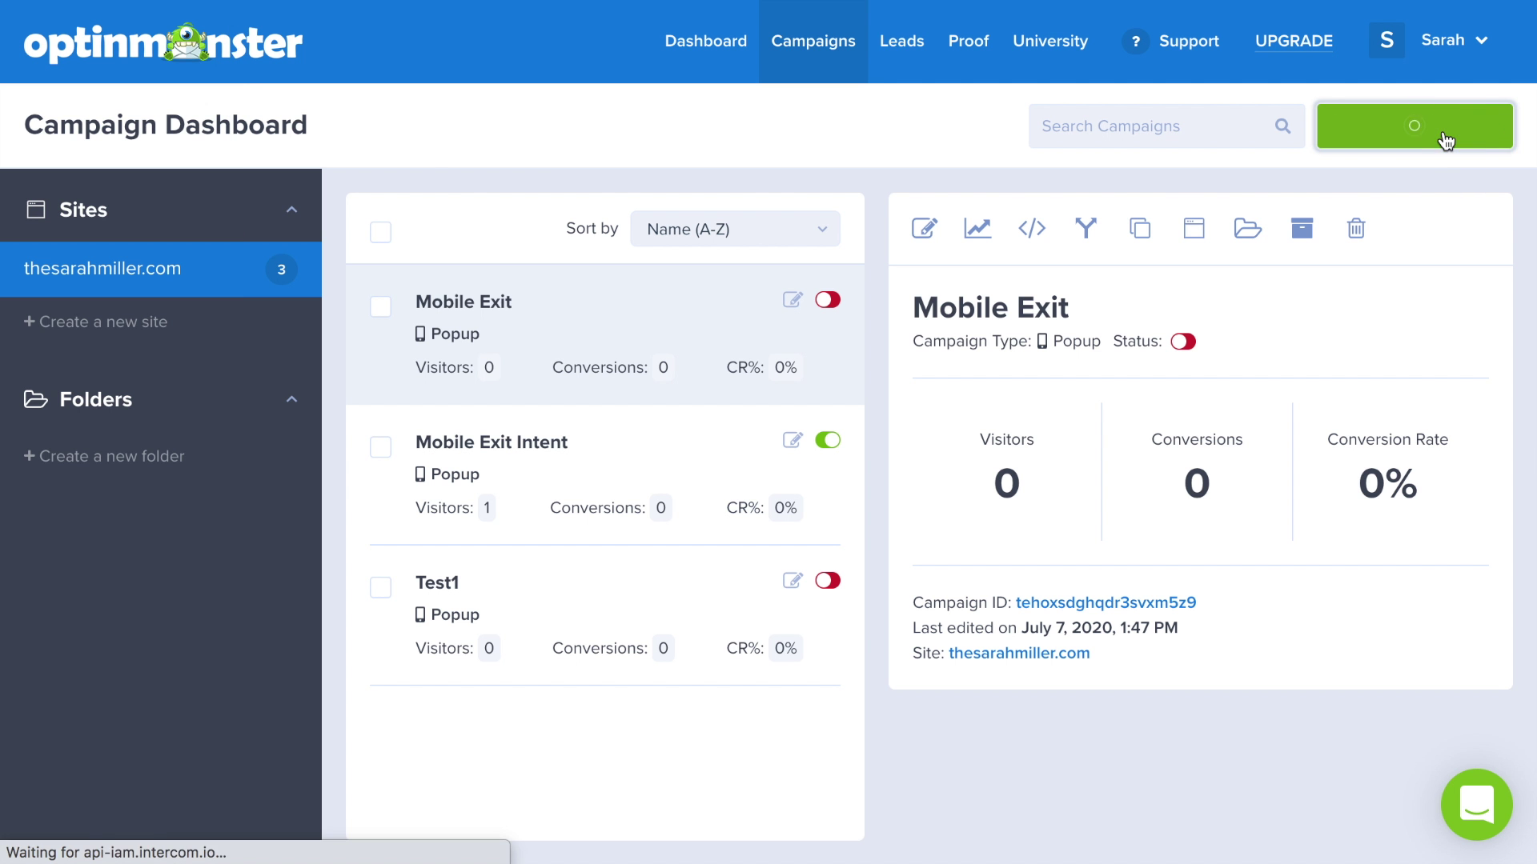
scroll(1511, 212, down, 4)
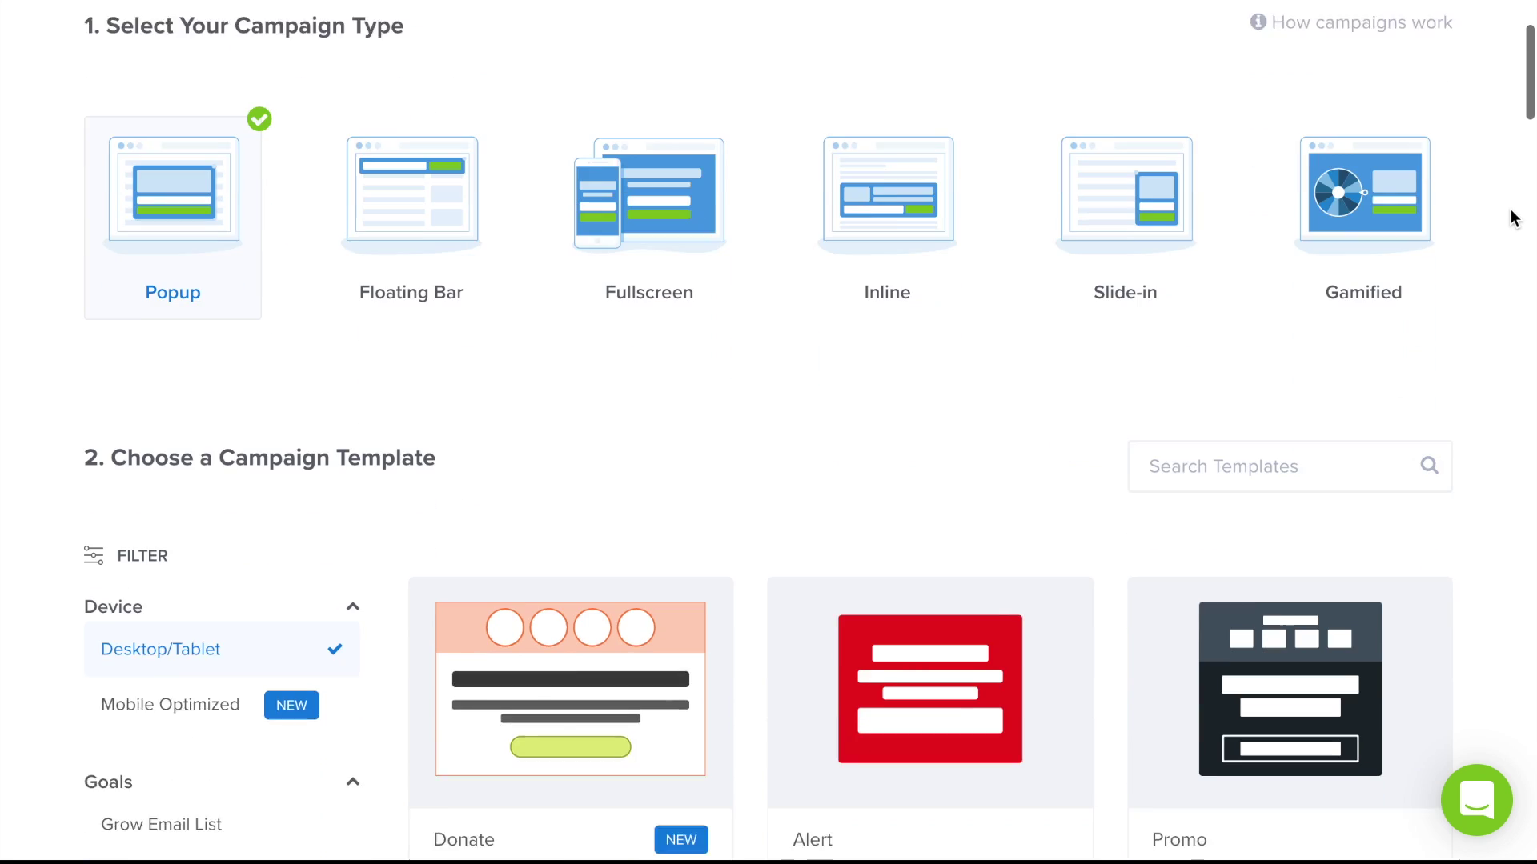
scroll(1511, 209, down, 4)
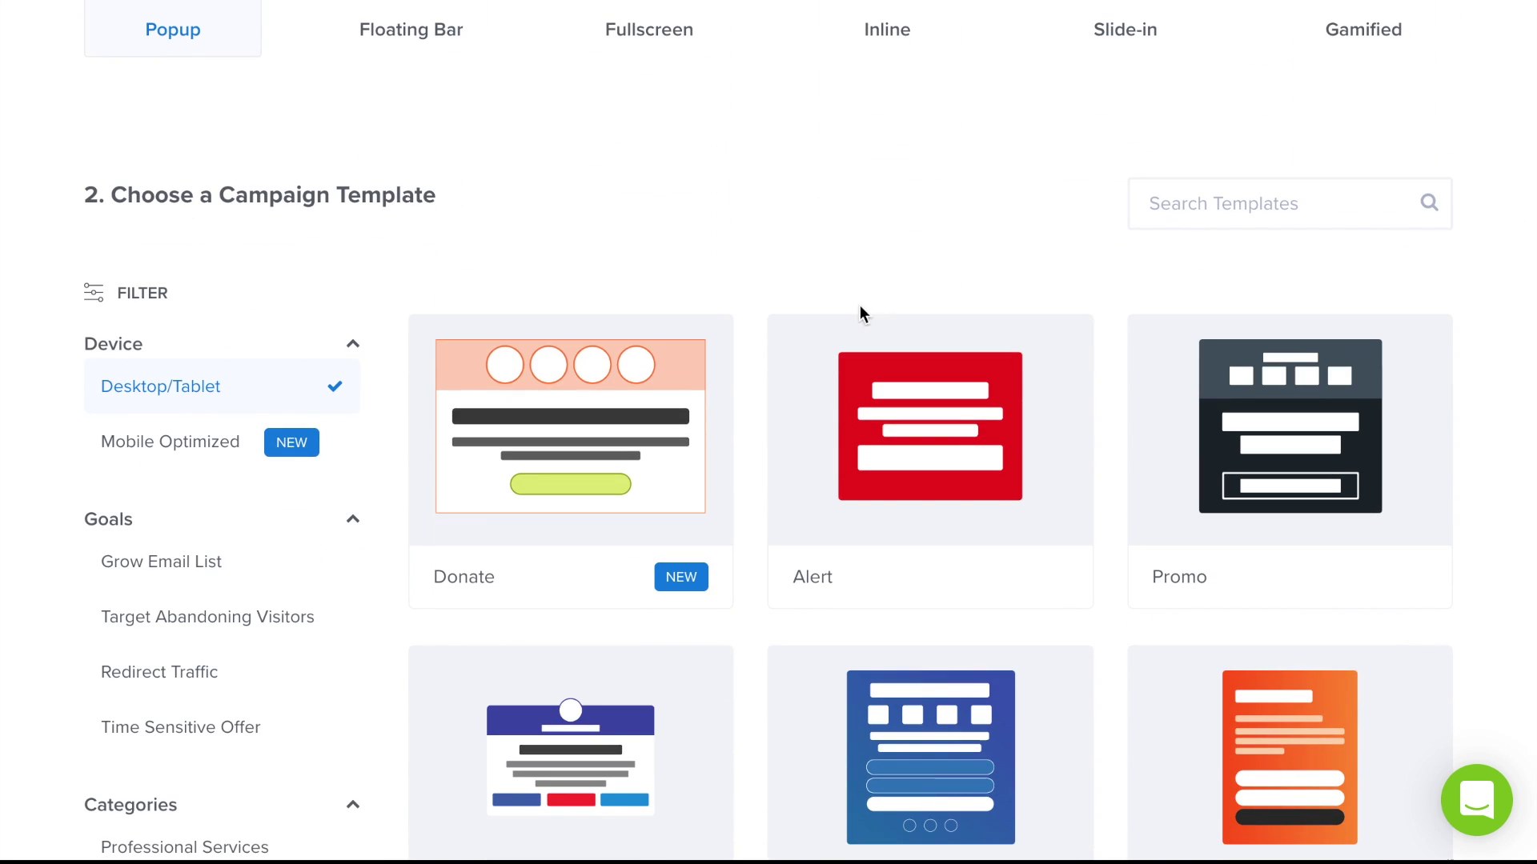
click(243, 451)
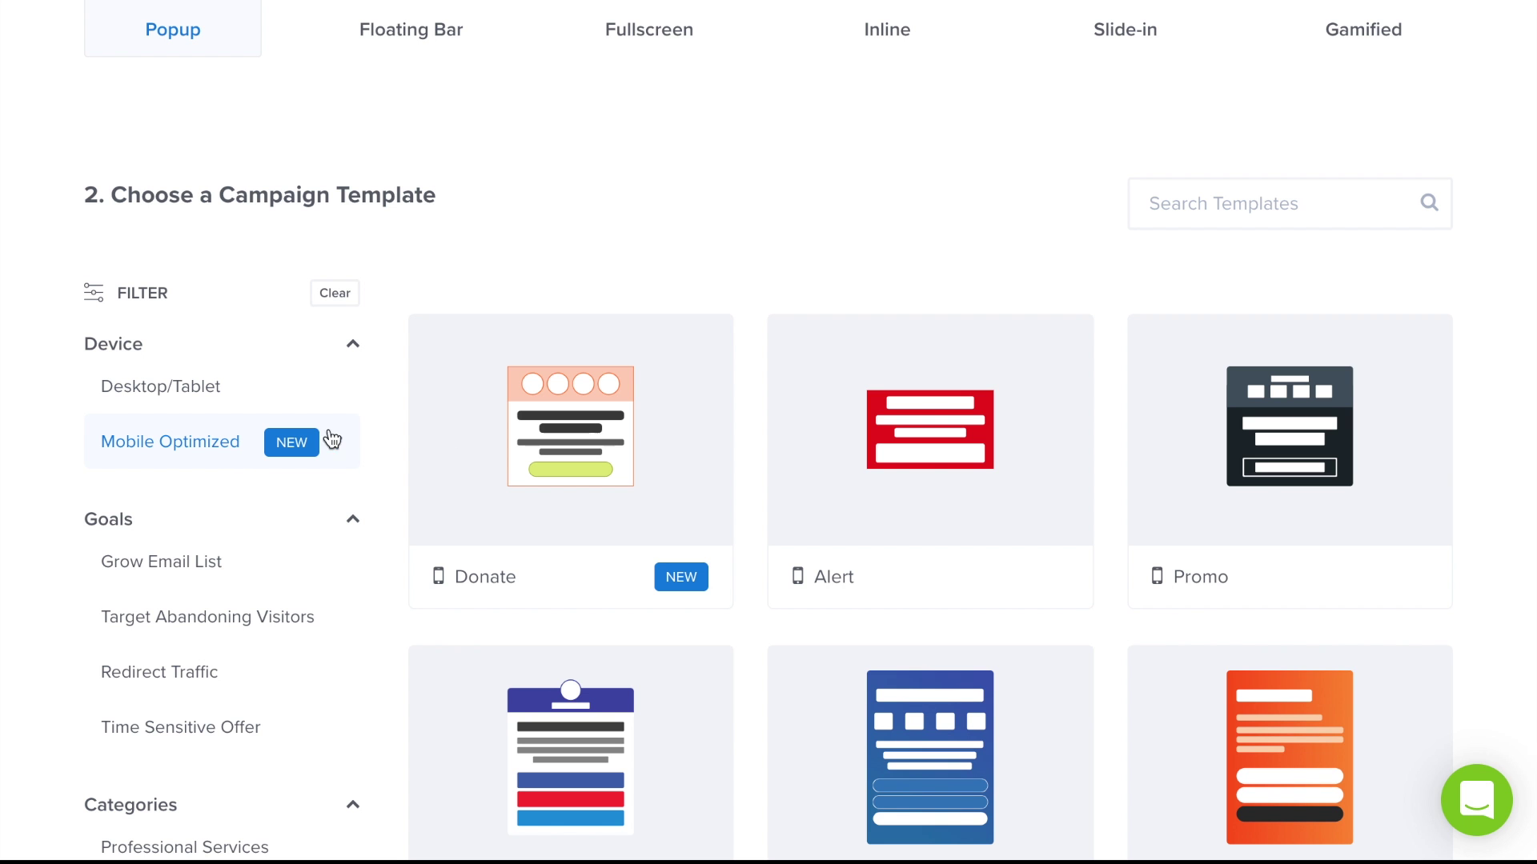
scroll(1468, 443, down, 1)
scroll(1467, 443, down, 2)
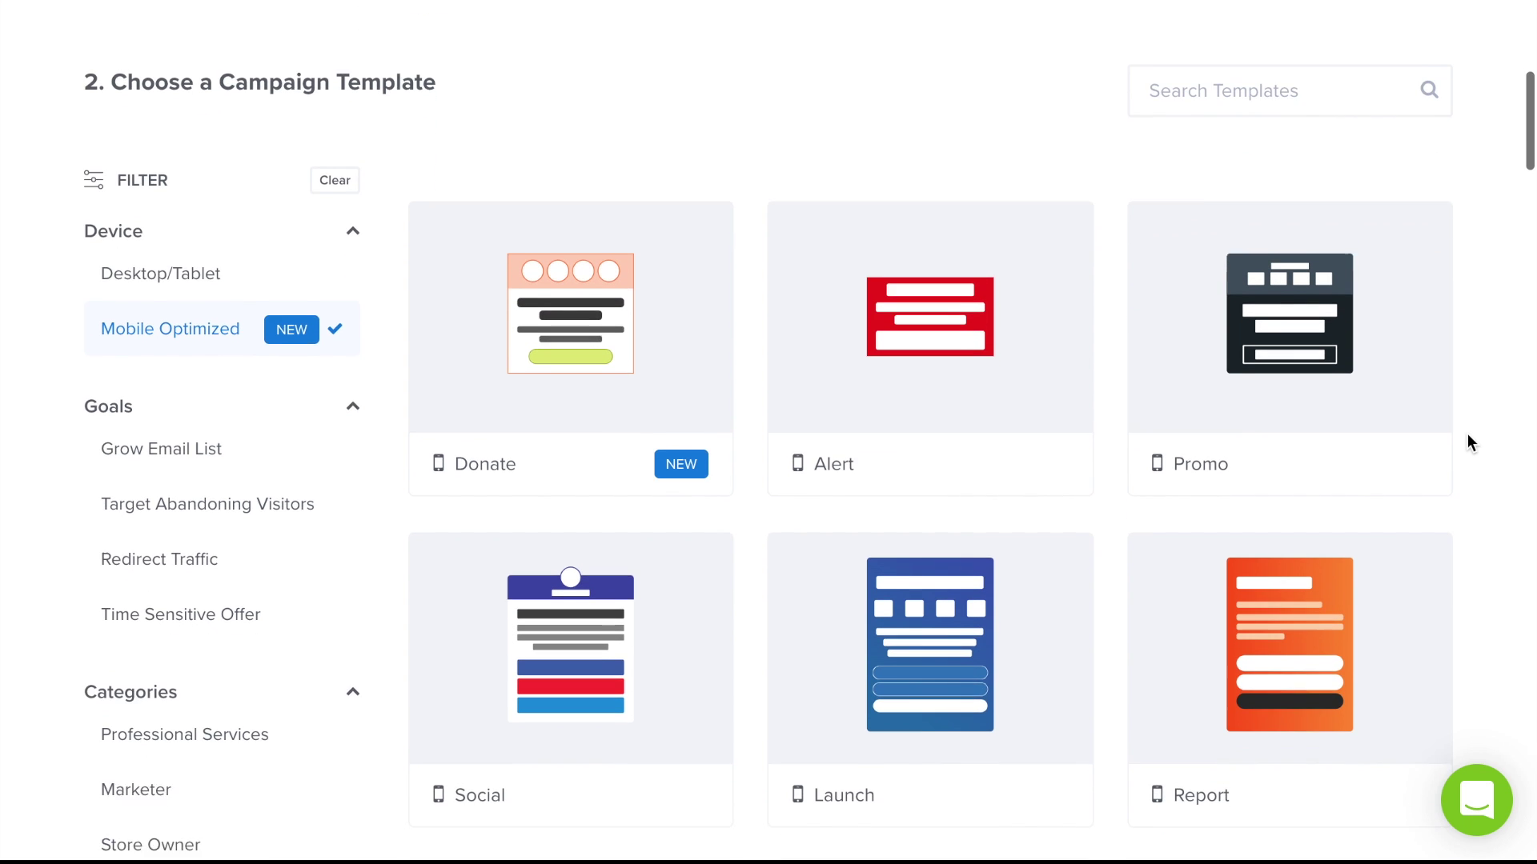
click(1323, 250)
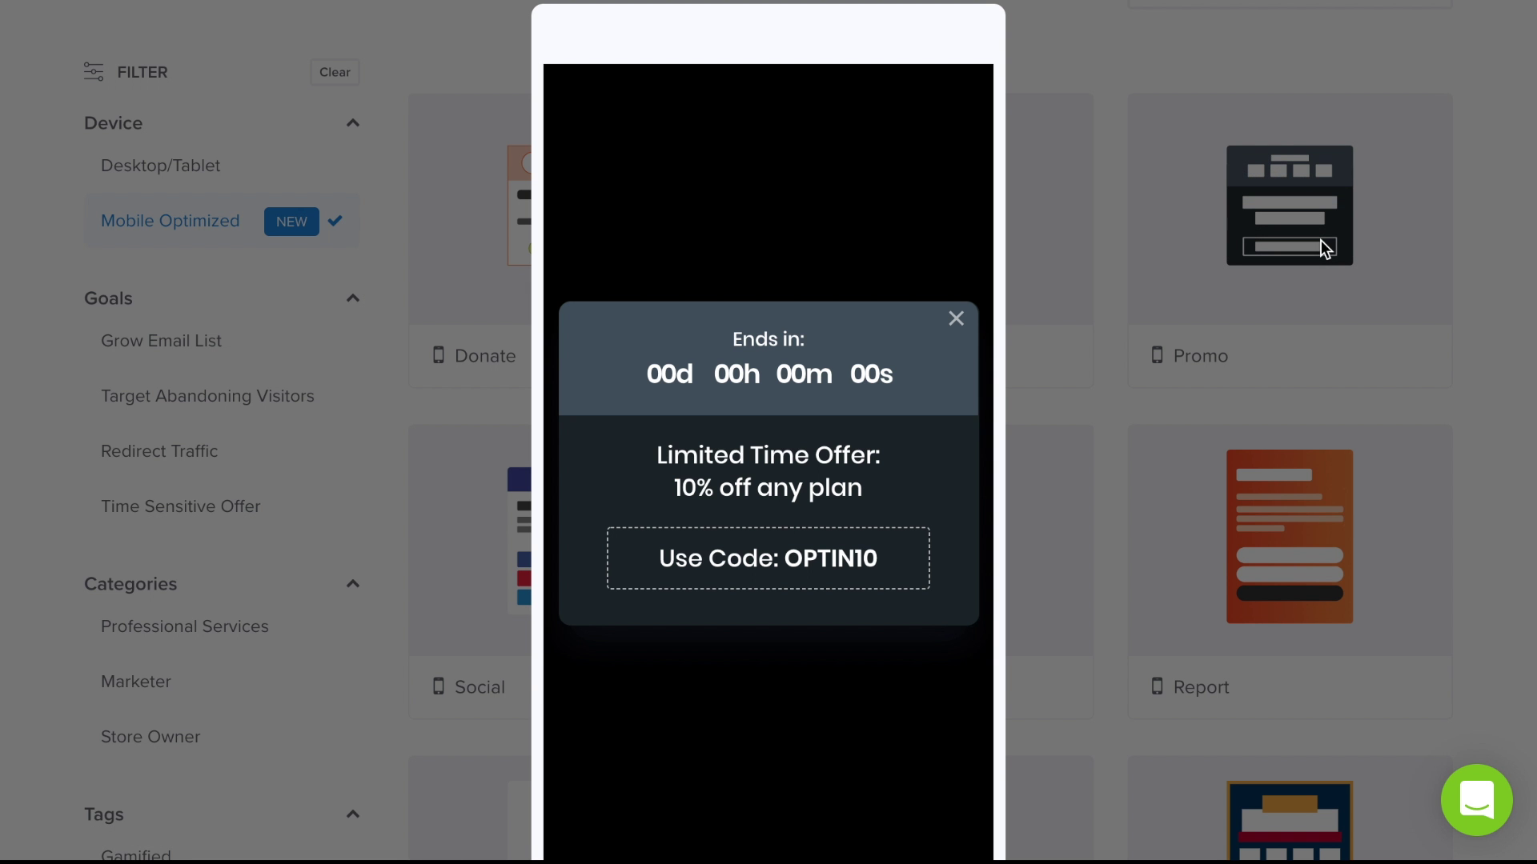
click(1298, 298)
click(975, 581)
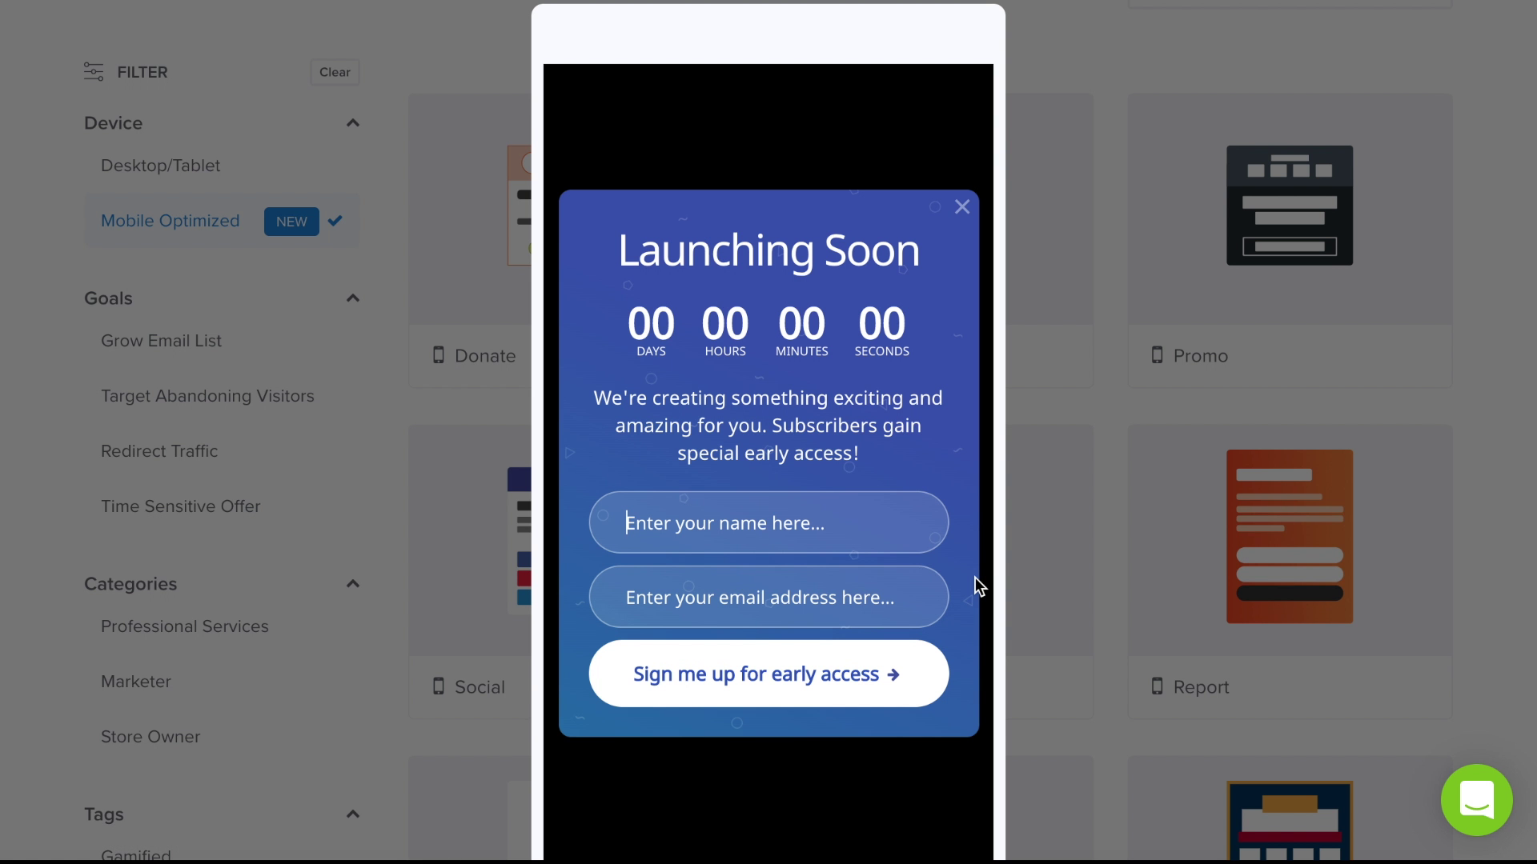
- Preview the Magnet, Social and Apparel templates in turn
click(1124, 578)
scroll(575, 456, down, 4)
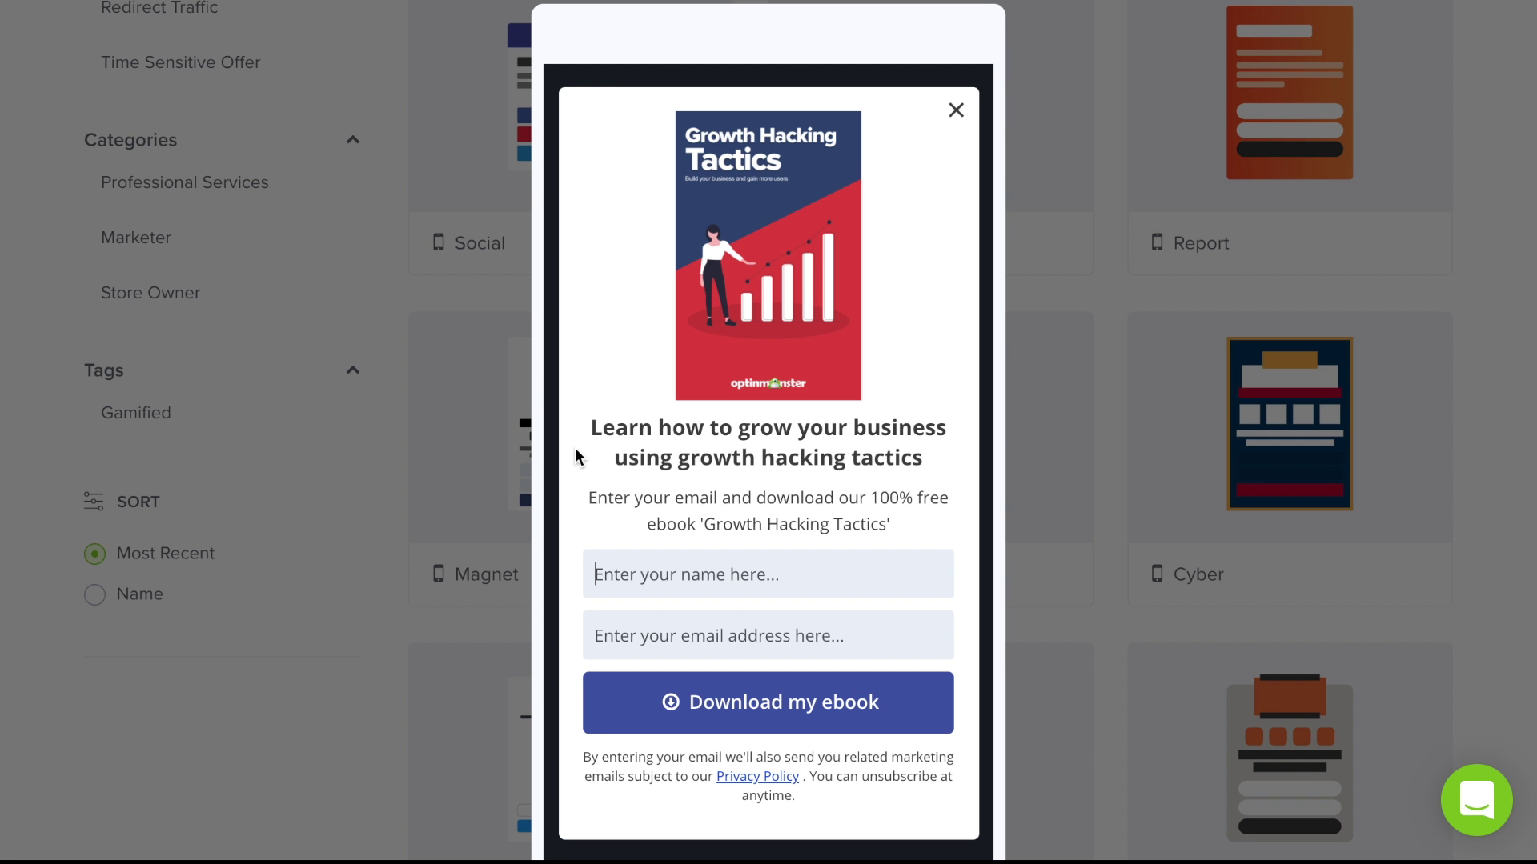
click(496, 454)
click(562, 137)
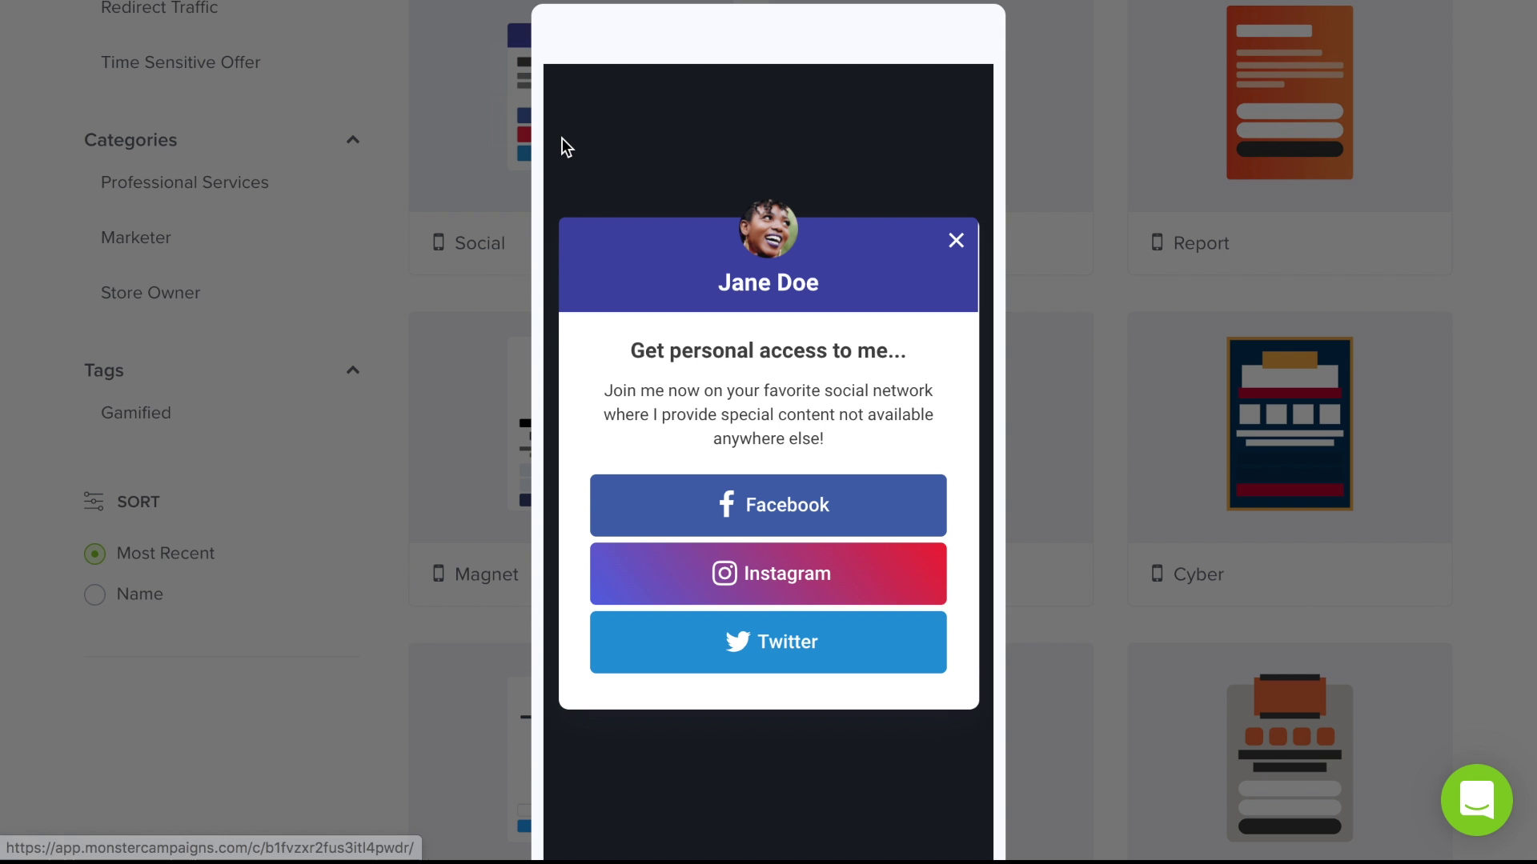
click(1007, 273)
scroll(1292, 544, down, 5)
click(1292, 544)
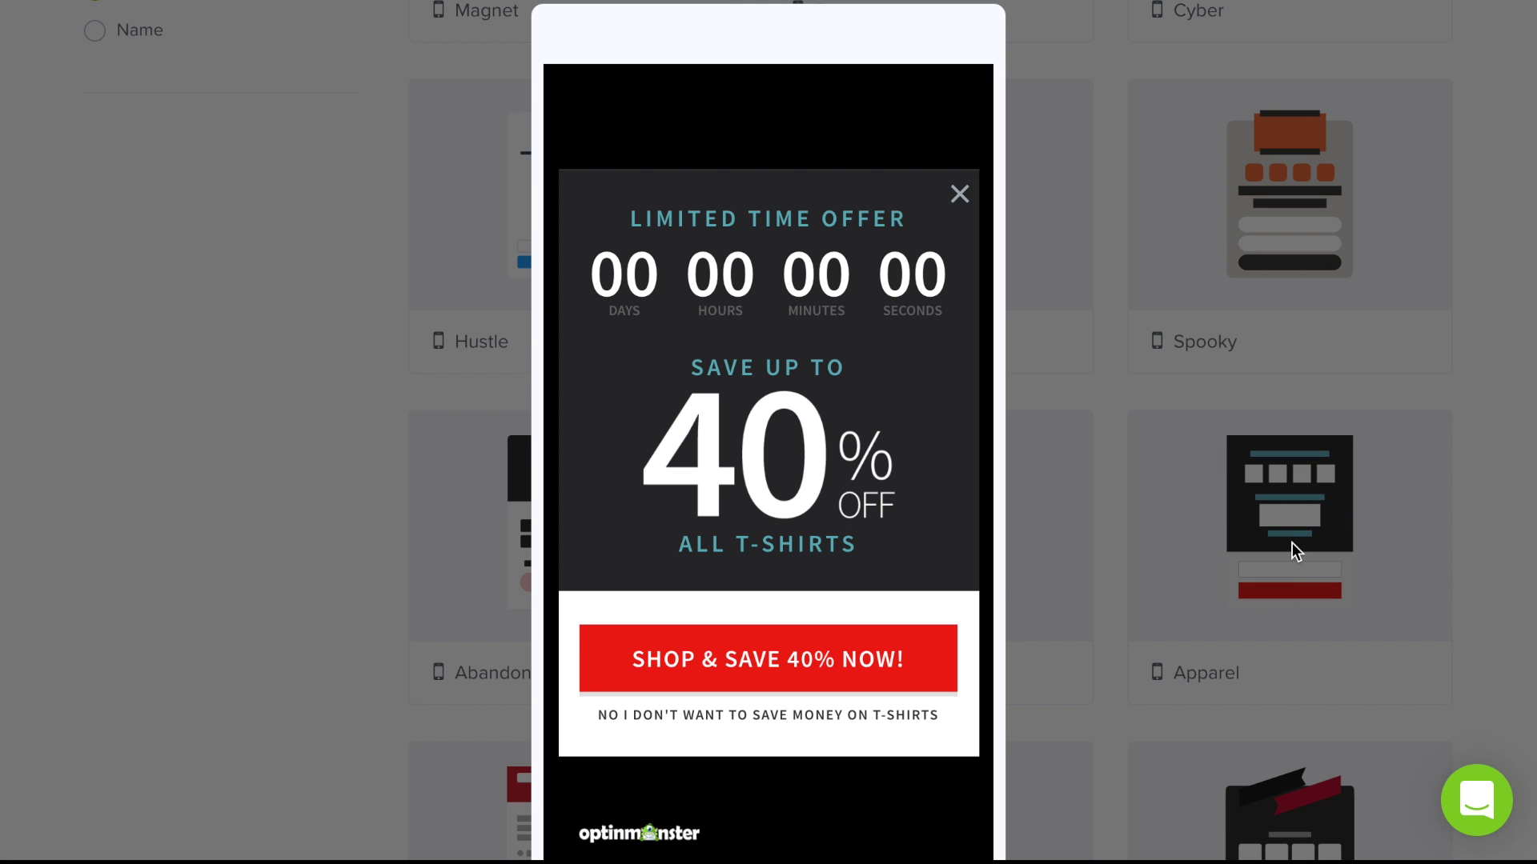
click(1239, 507)
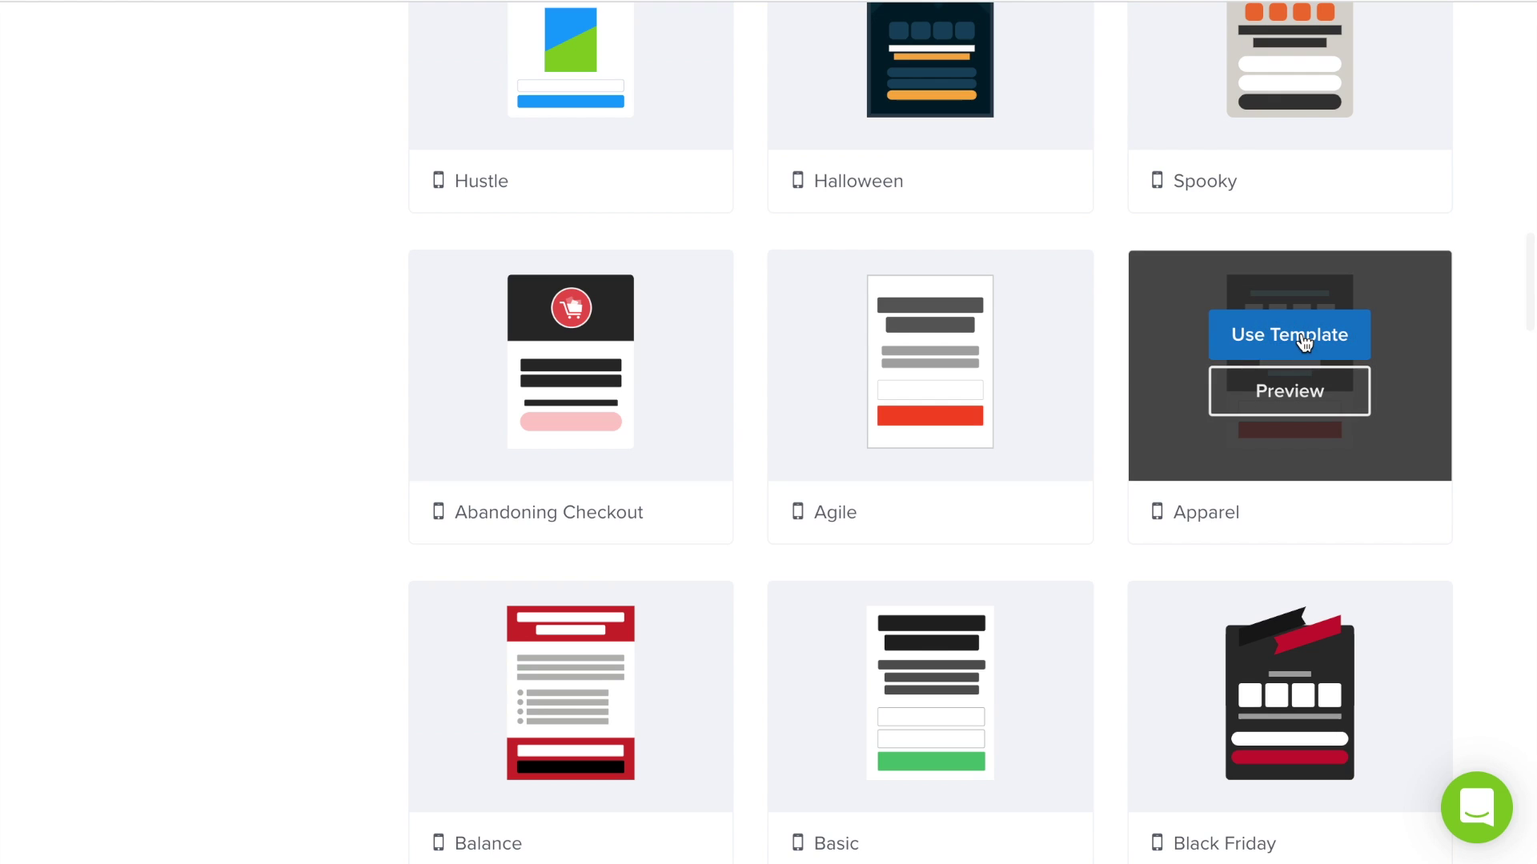
- Use the Apparel template, name the campaign 'Mobile Exit Intent', and start building
click(1302, 332)
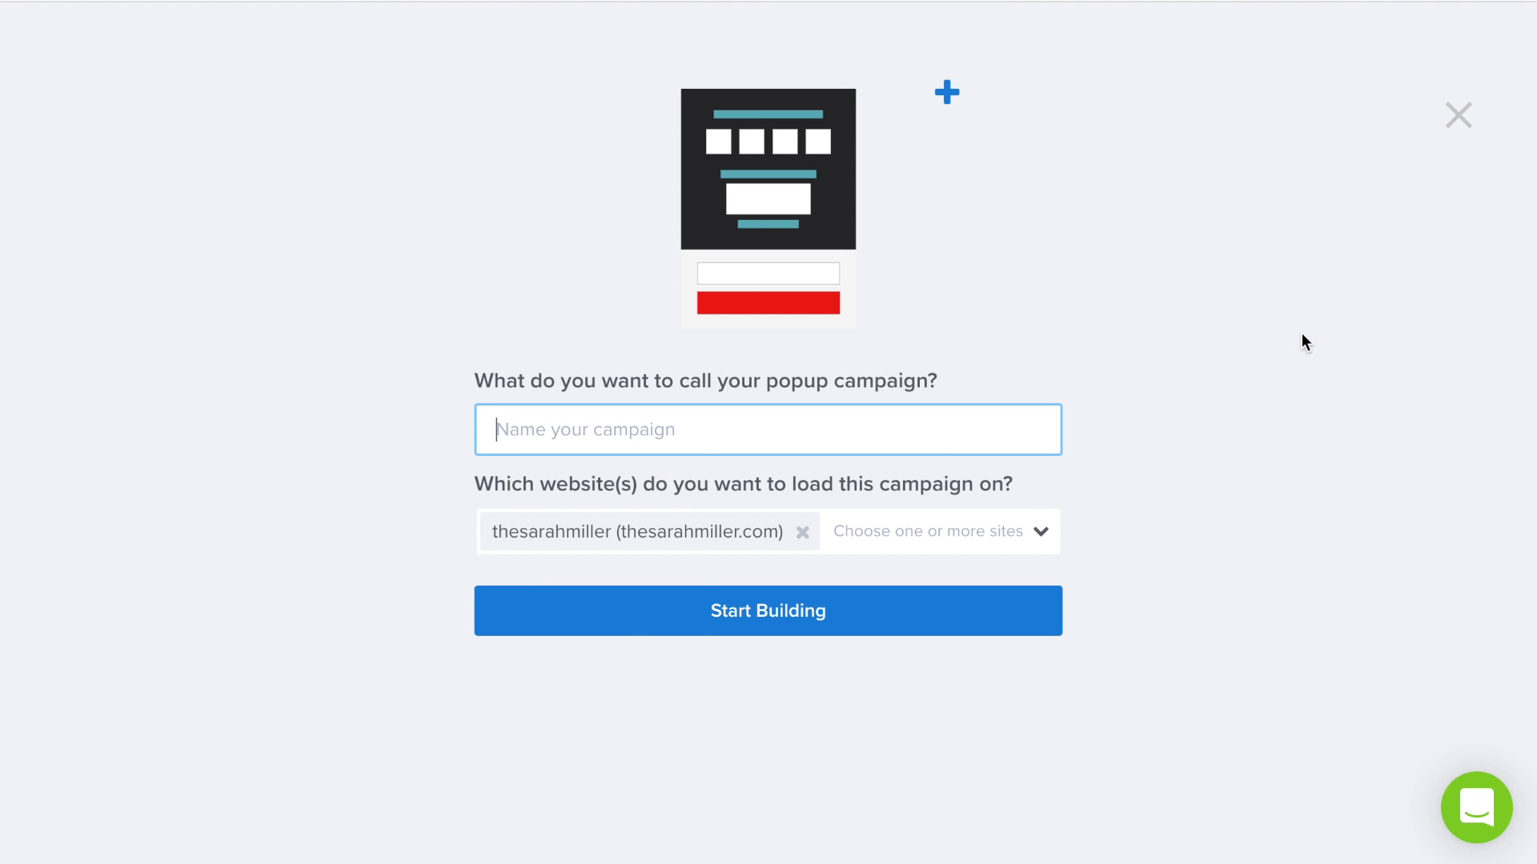
text(Mobile Ex)
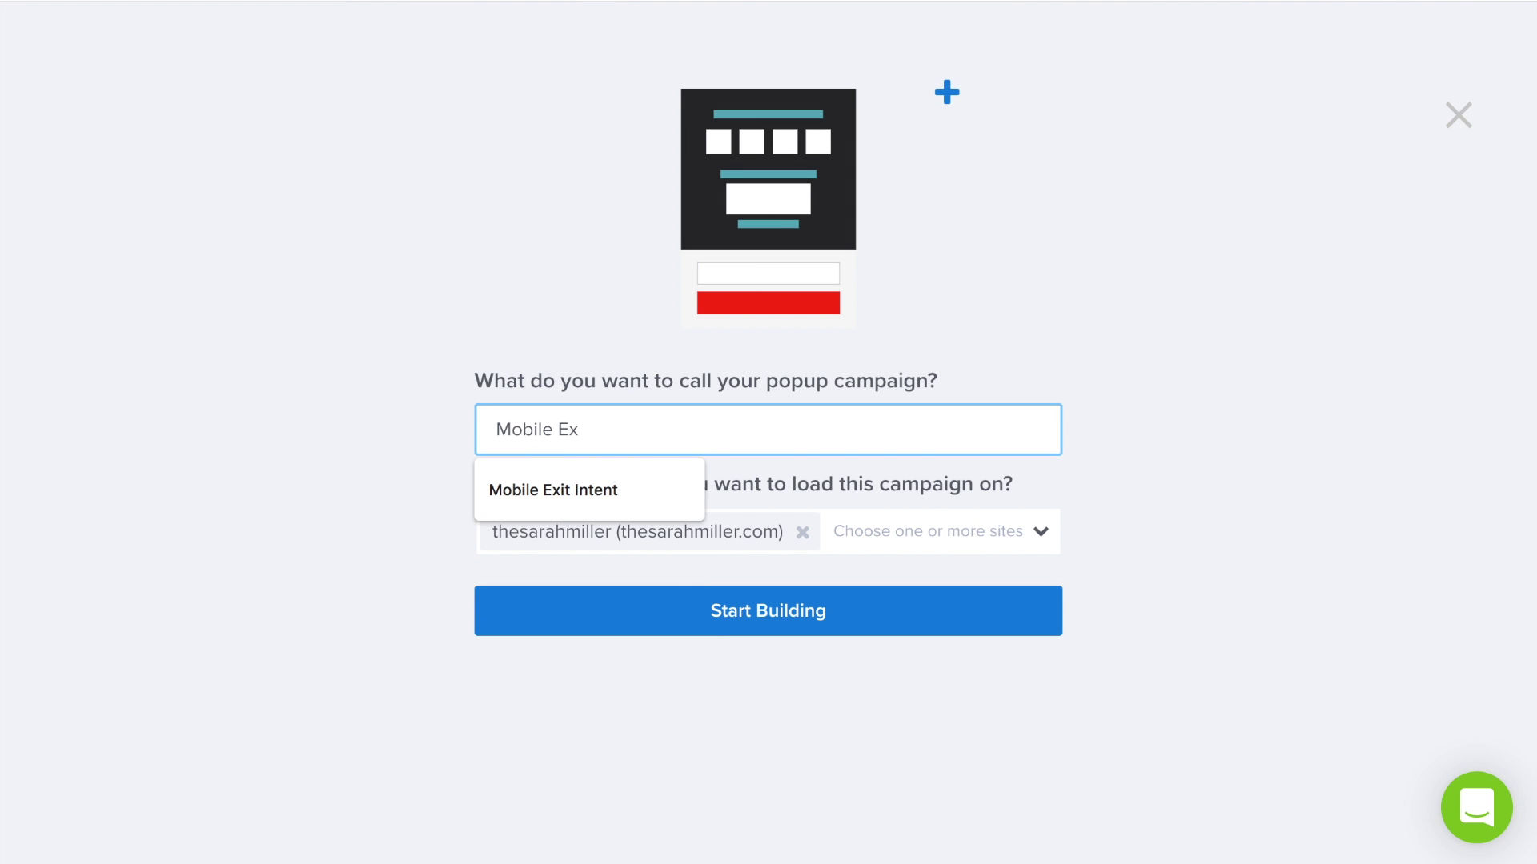
key(Down)
key(Return)
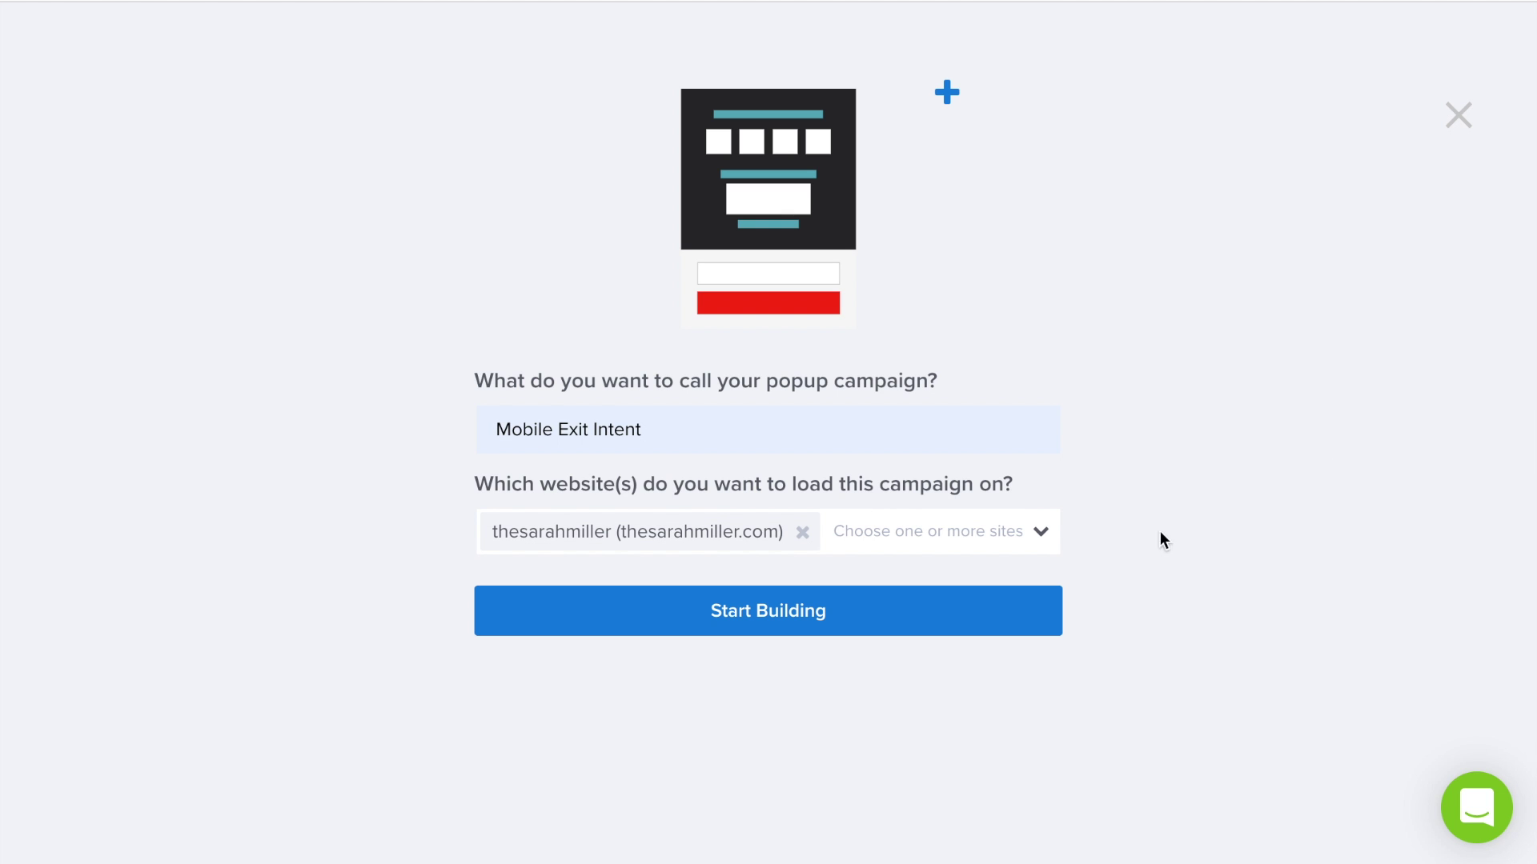
click(951, 622)
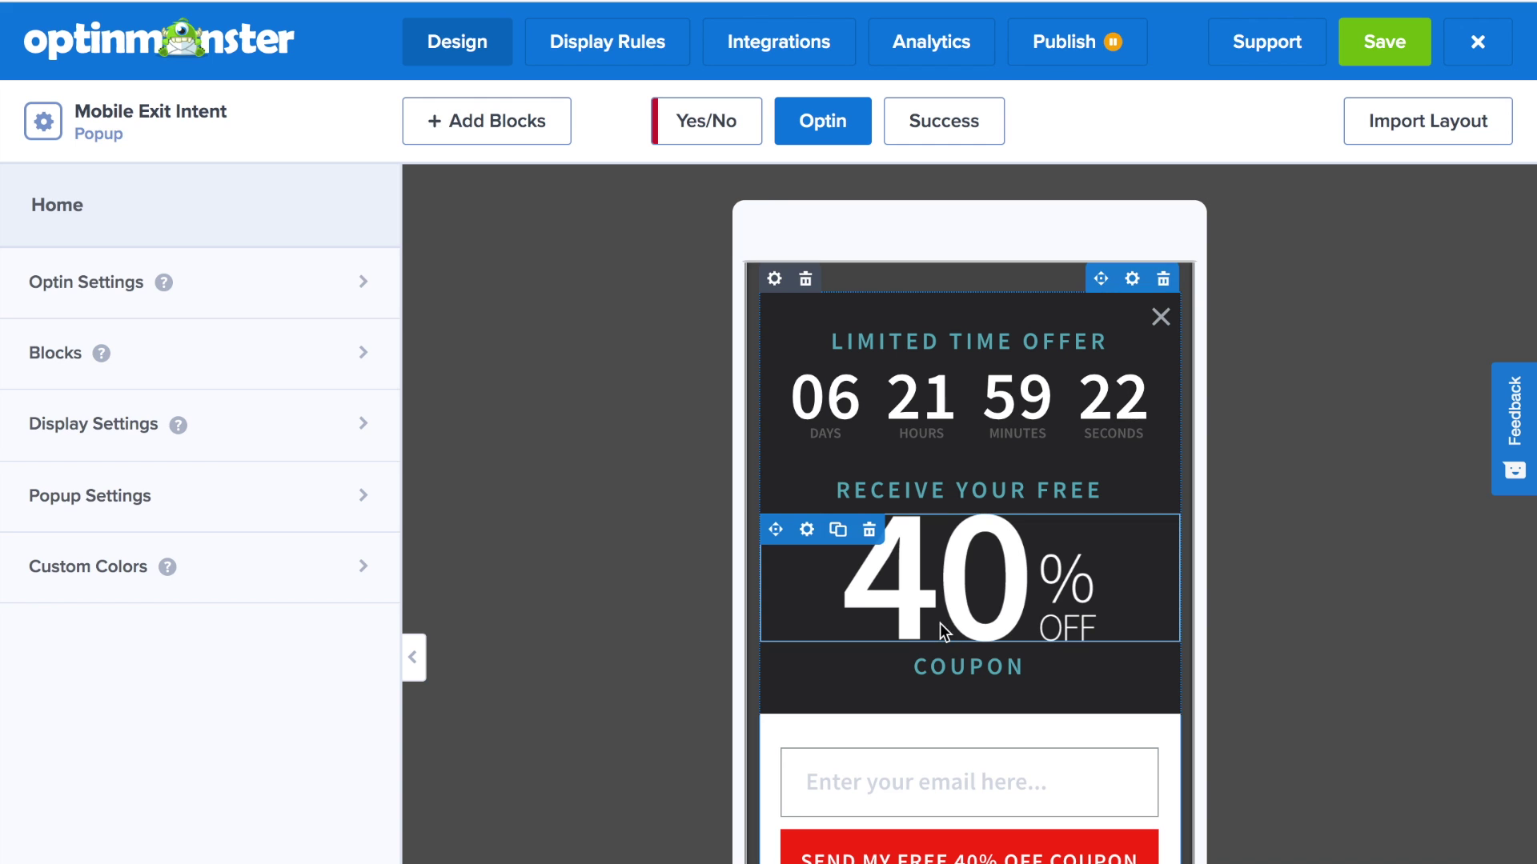
click(930, 345)
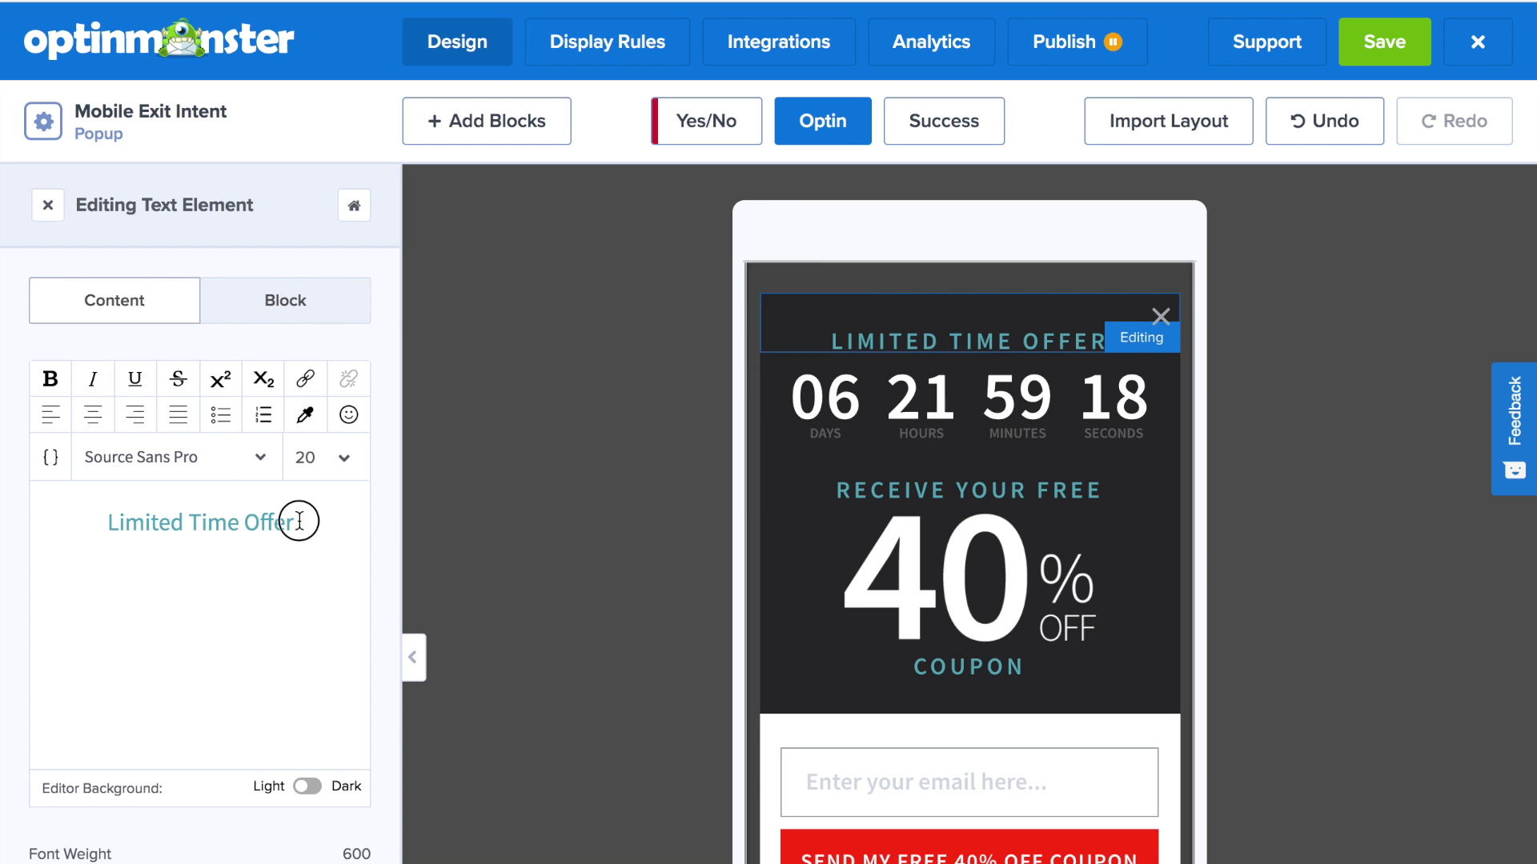
- Make the heading read 'WAIT! DON'T GO!' in size 28 Montserrat
drag(298, 522, 104, 508)
text(W)
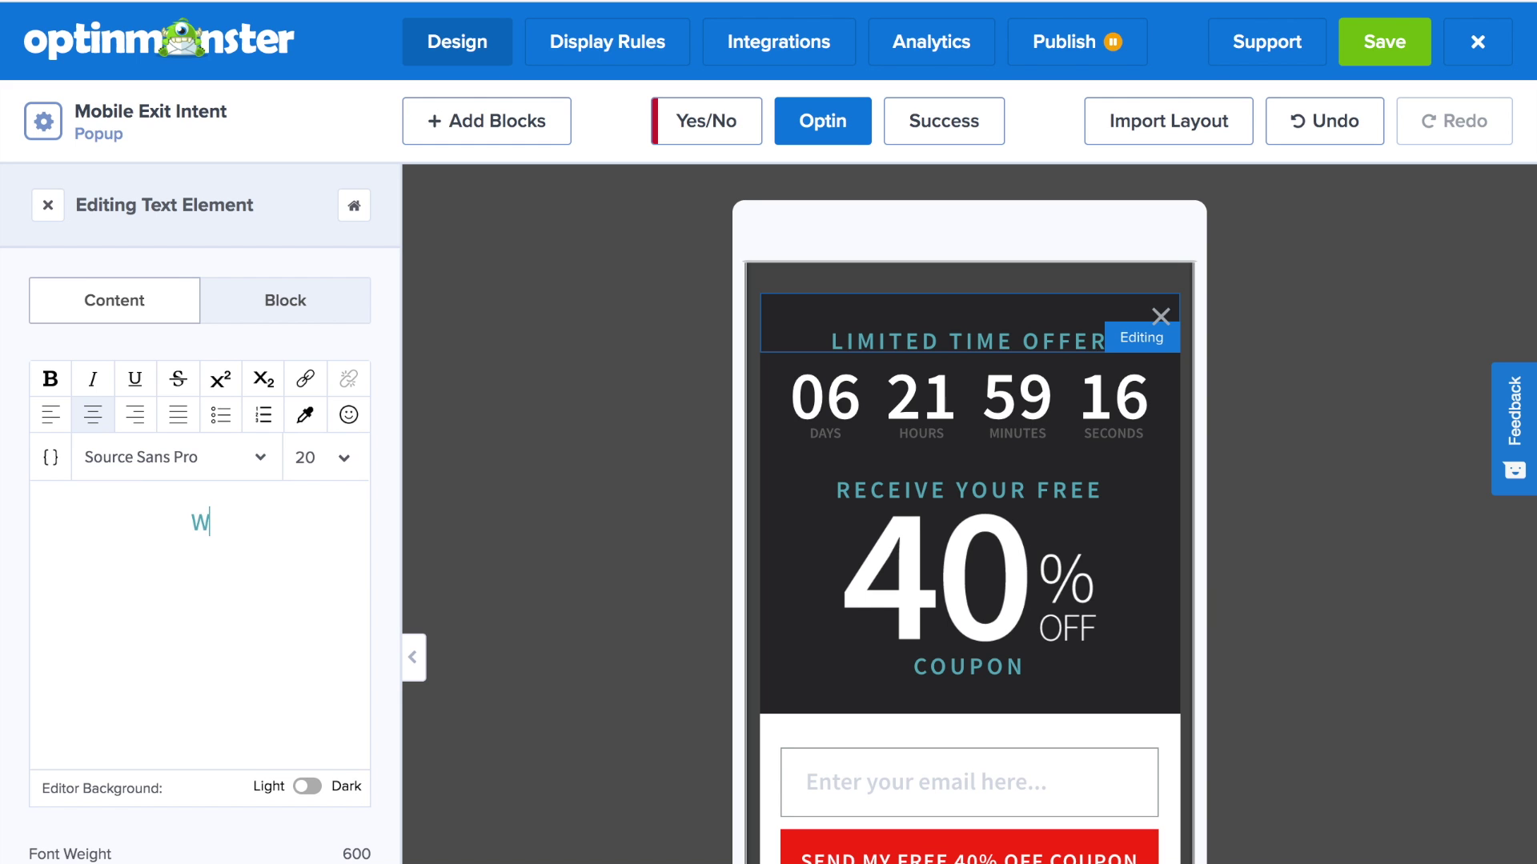
text(AIT! D)
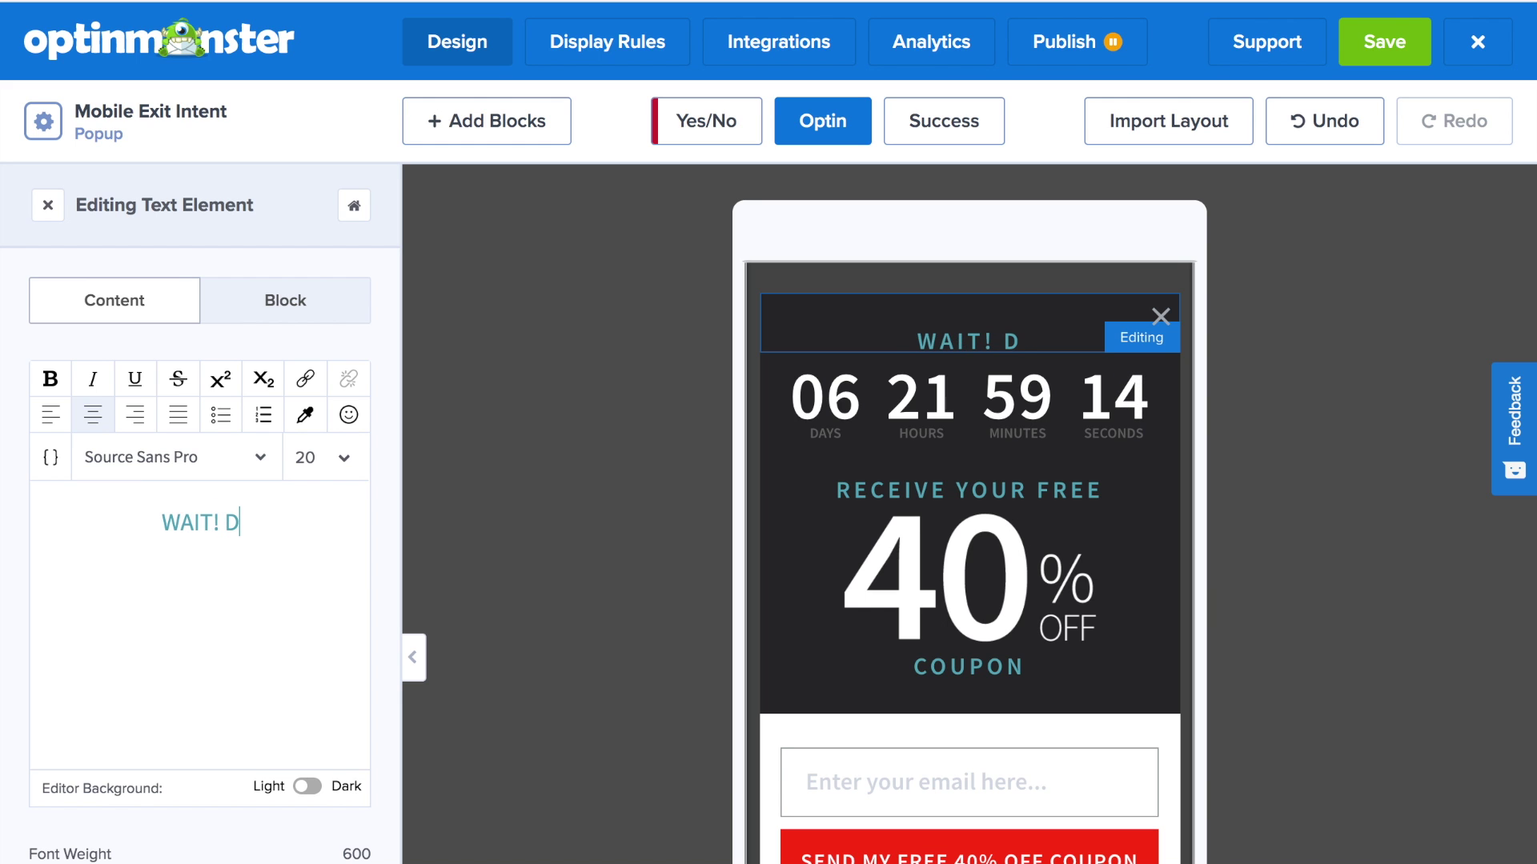
text(ON'T GO)
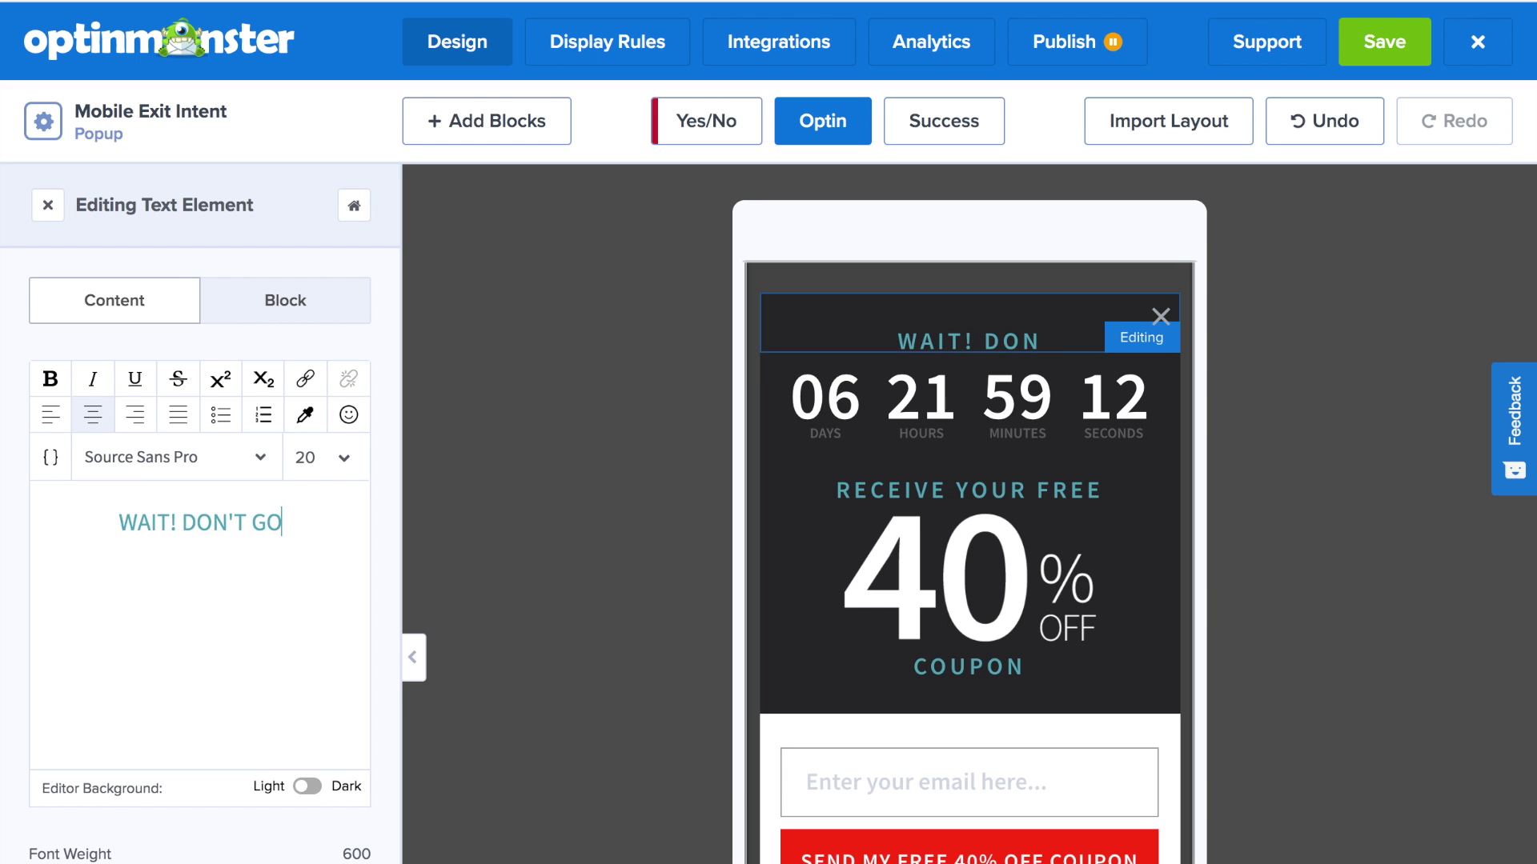
text(!)
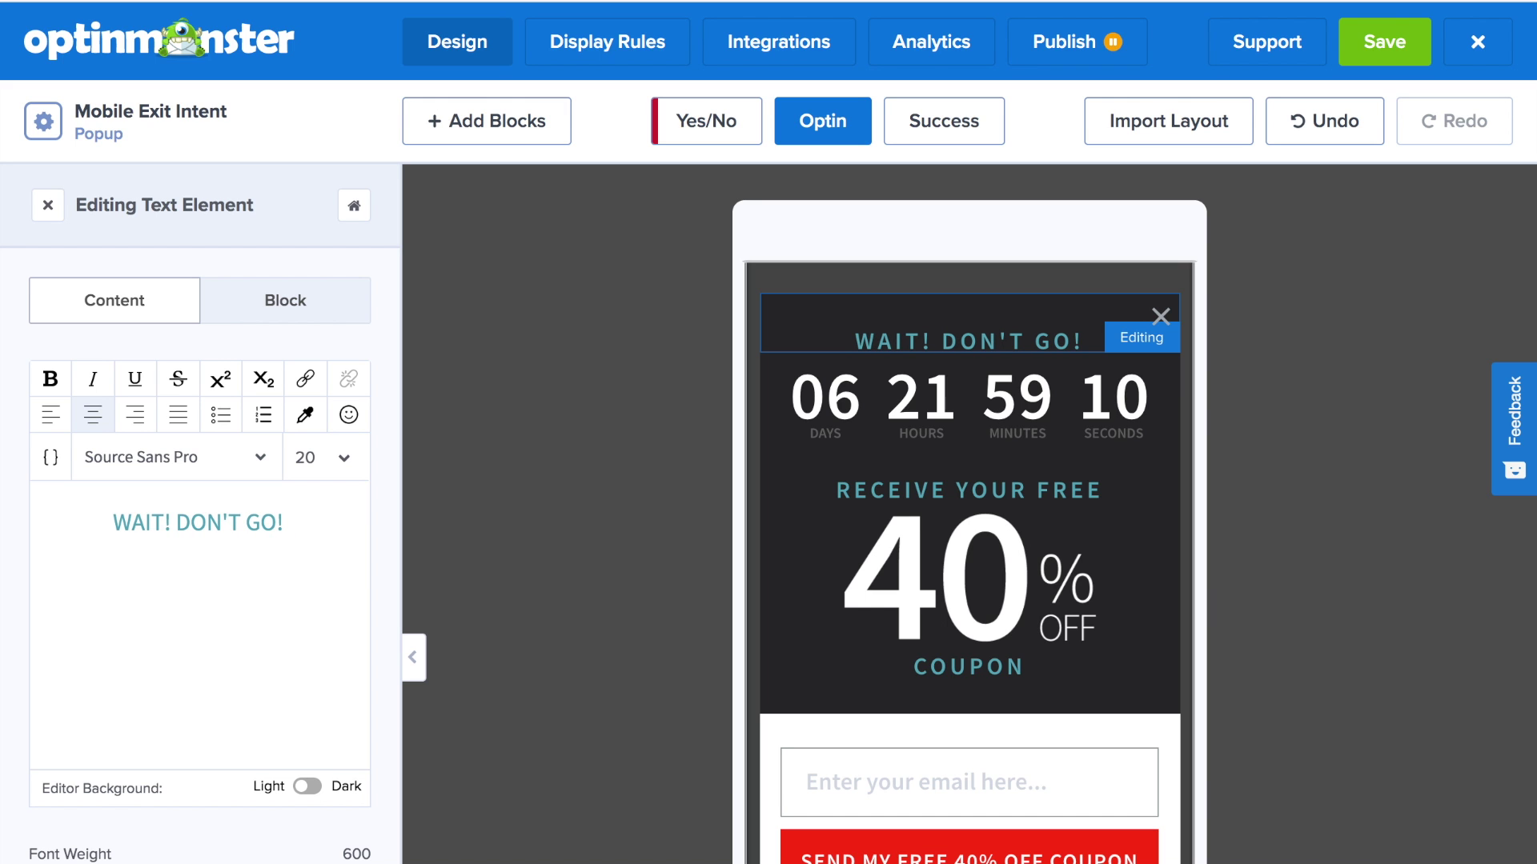
drag(283, 521, 137, 493)
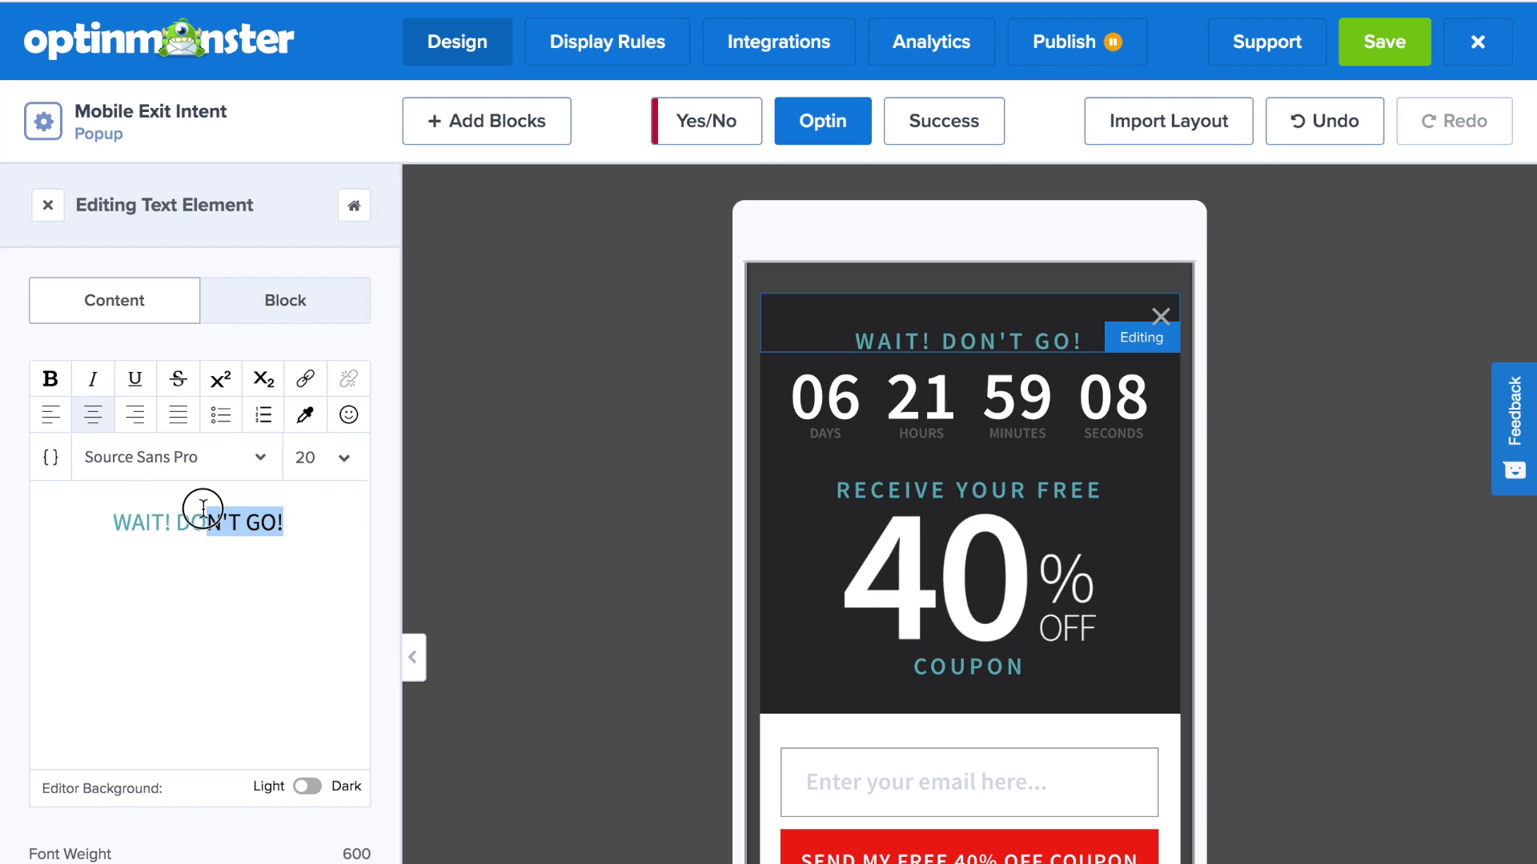
click(343, 458)
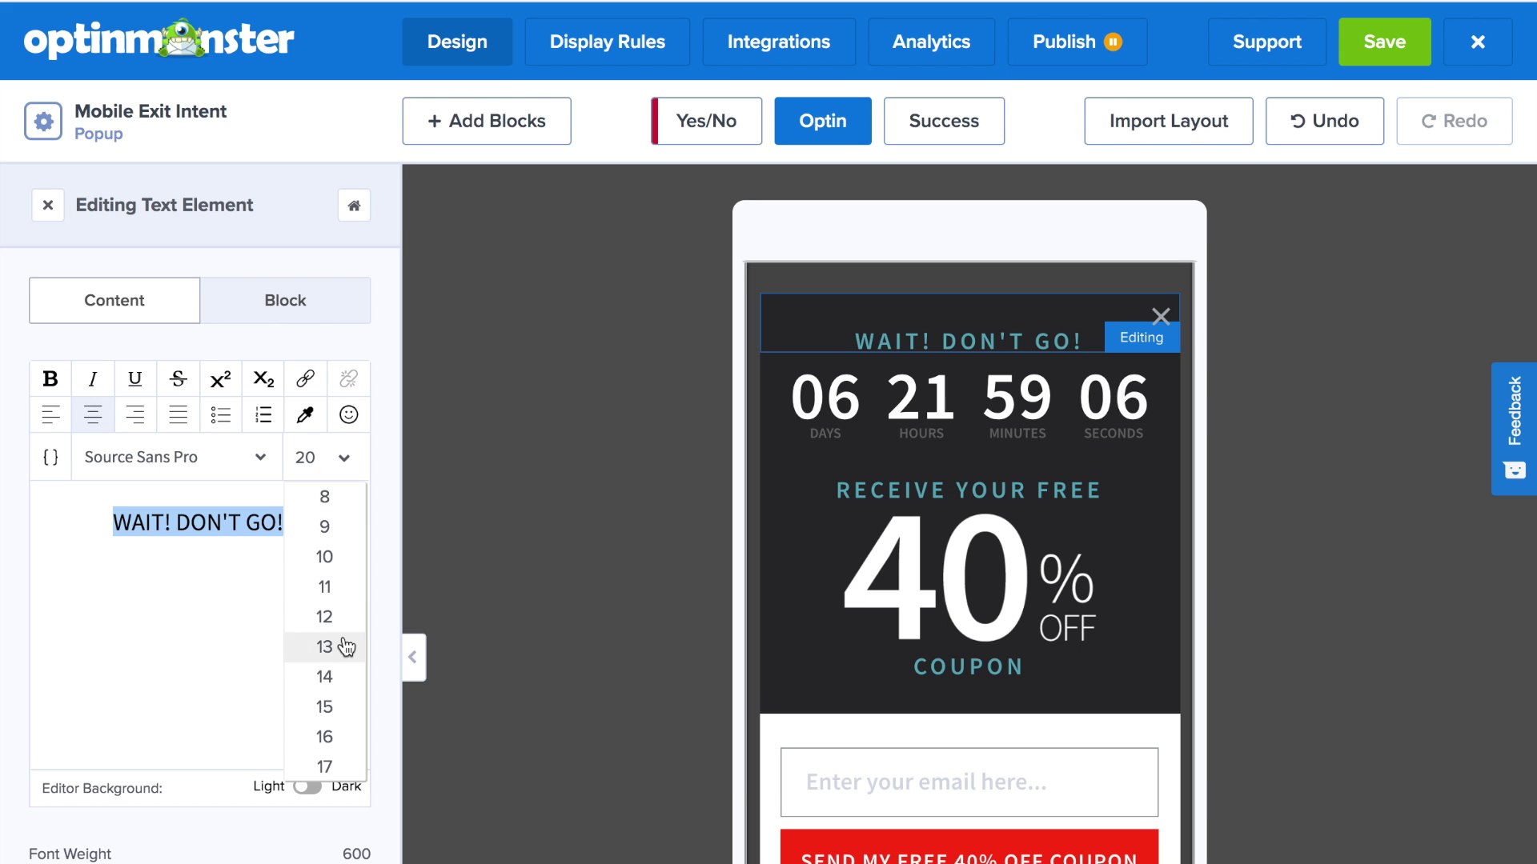
scroll(344, 644, down, 2)
scroll(346, 648, down, 1)
scroll(343, 645, down, 1)
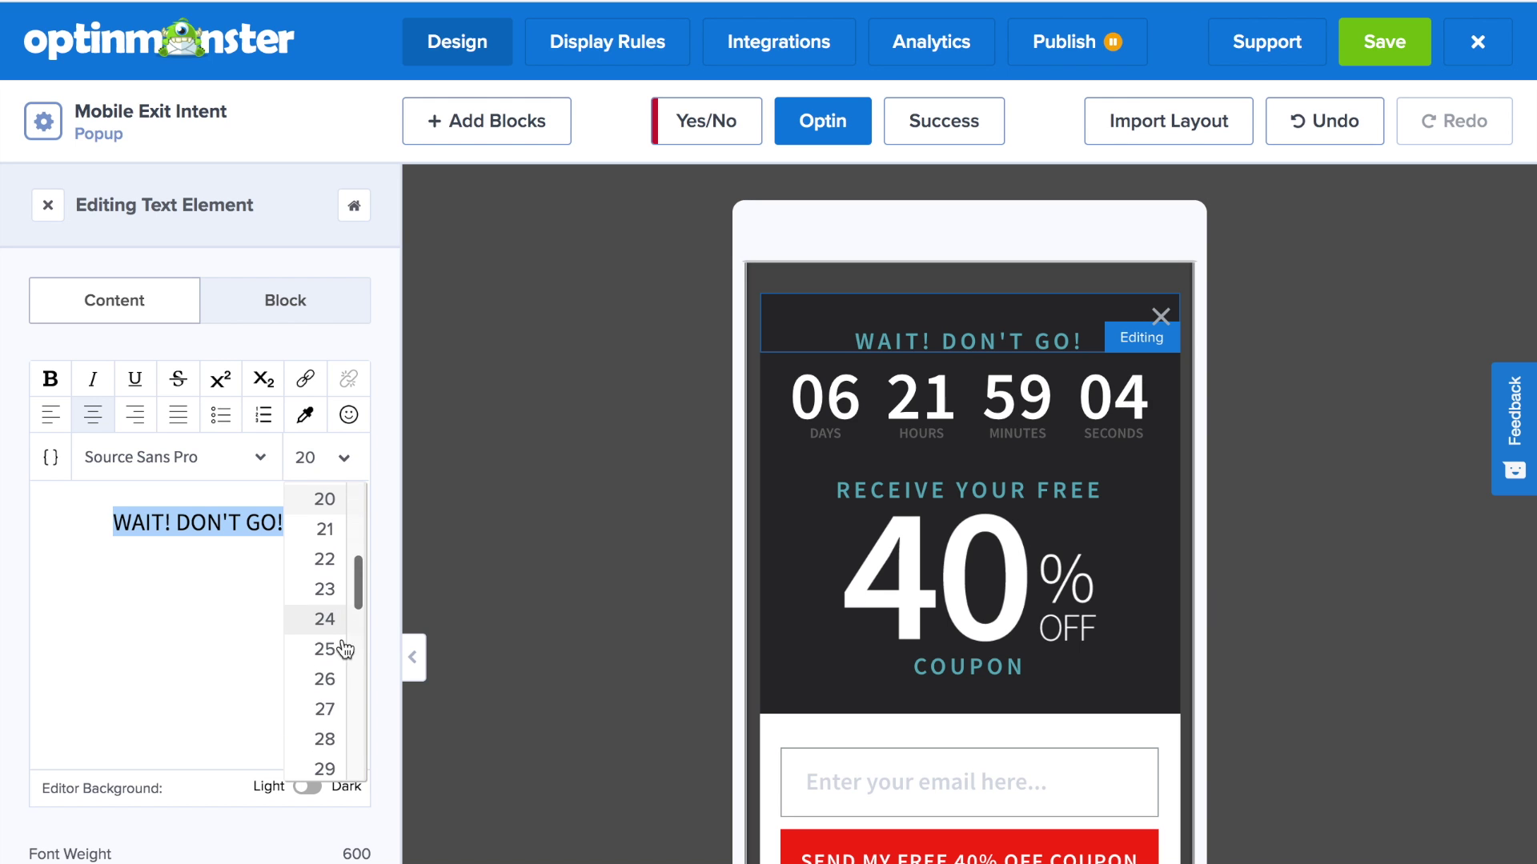
click(324, 747)
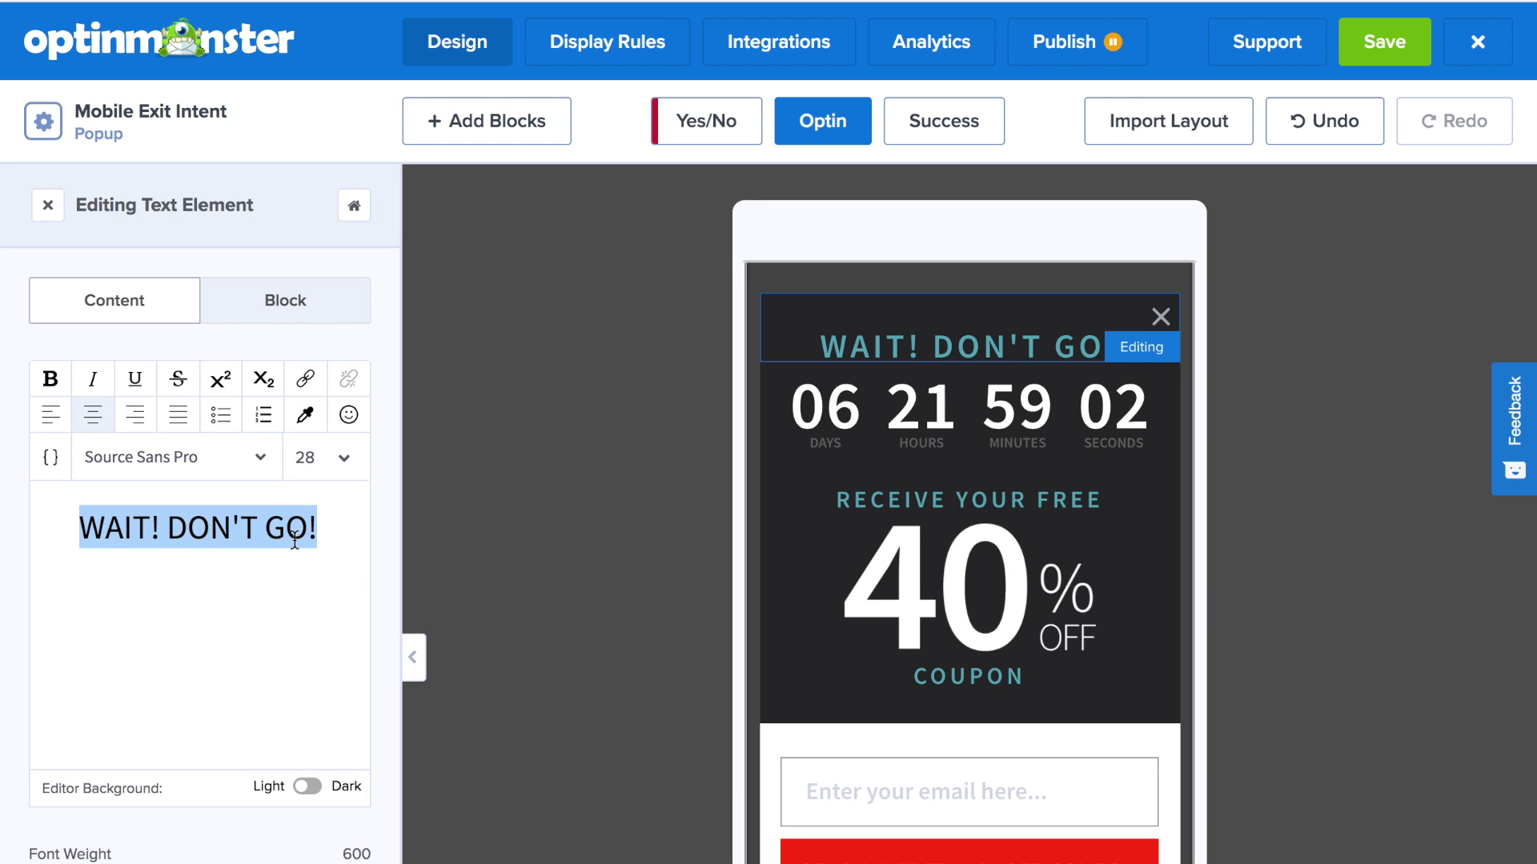
click(257, 458)
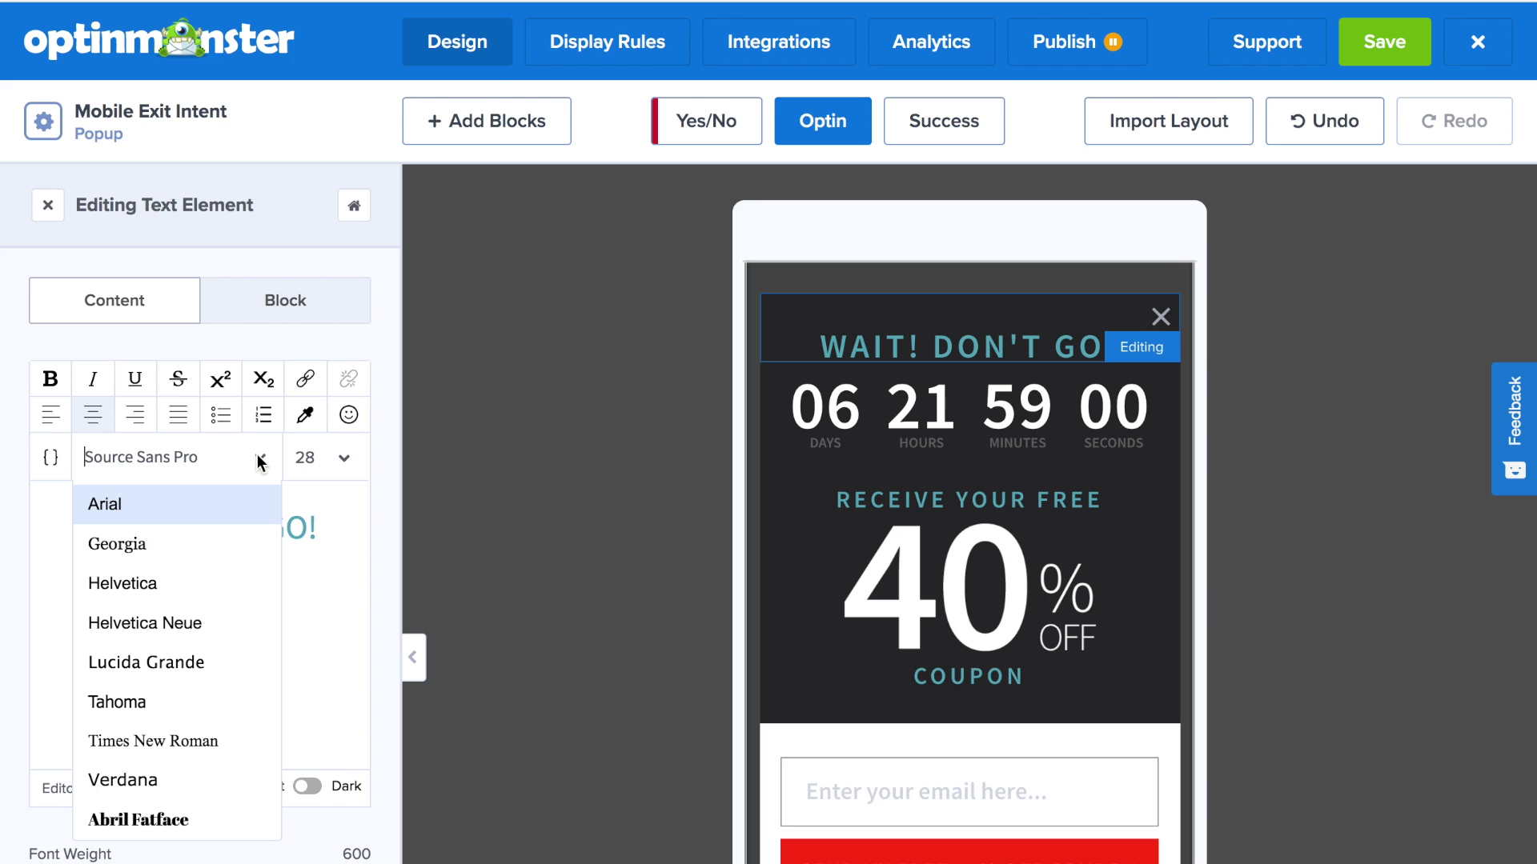
text(Mon)
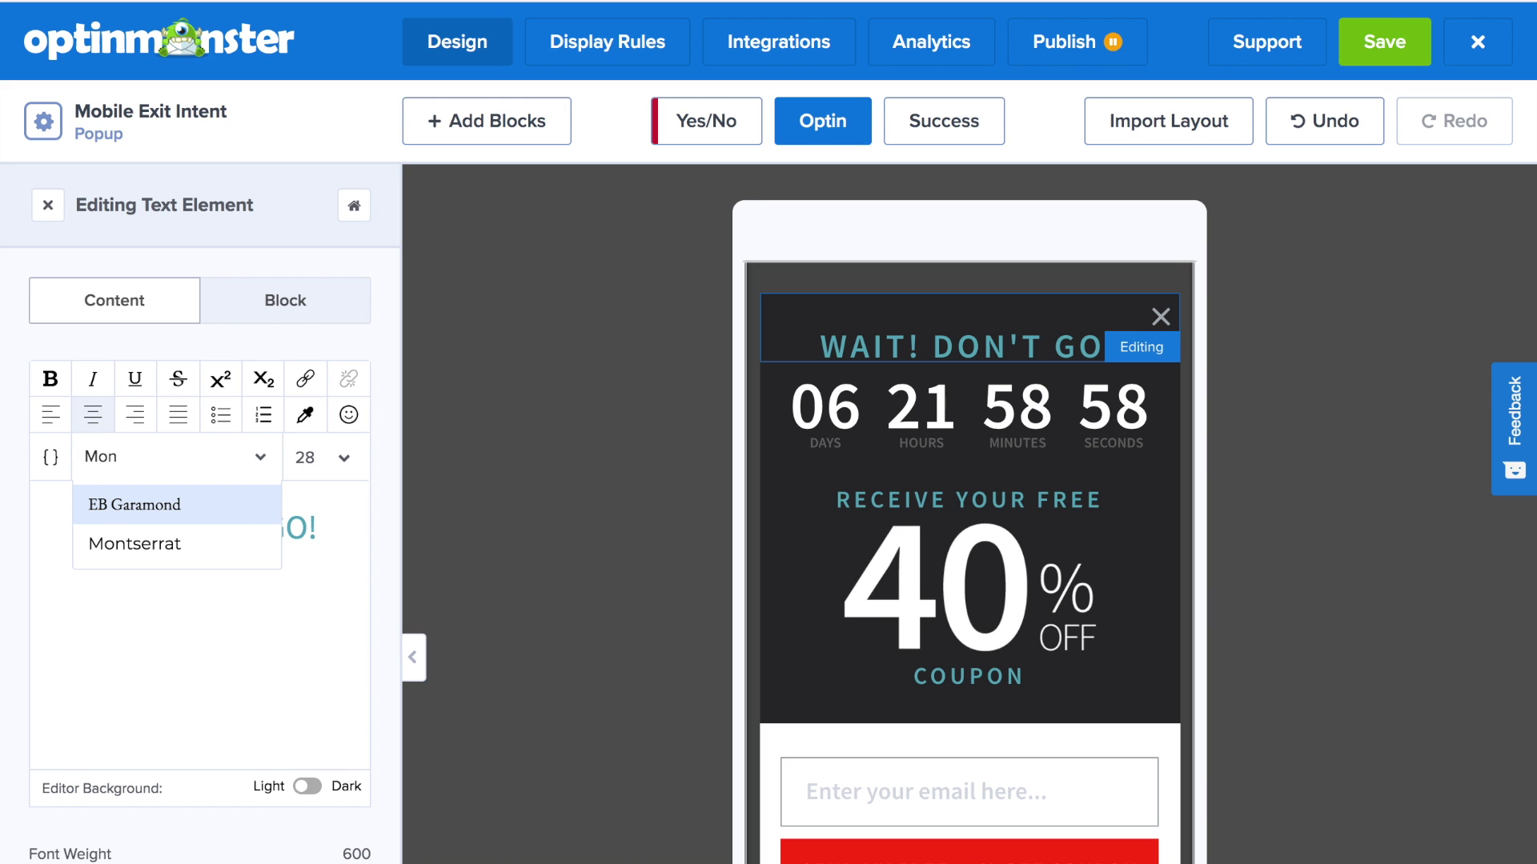
click(227, 542)
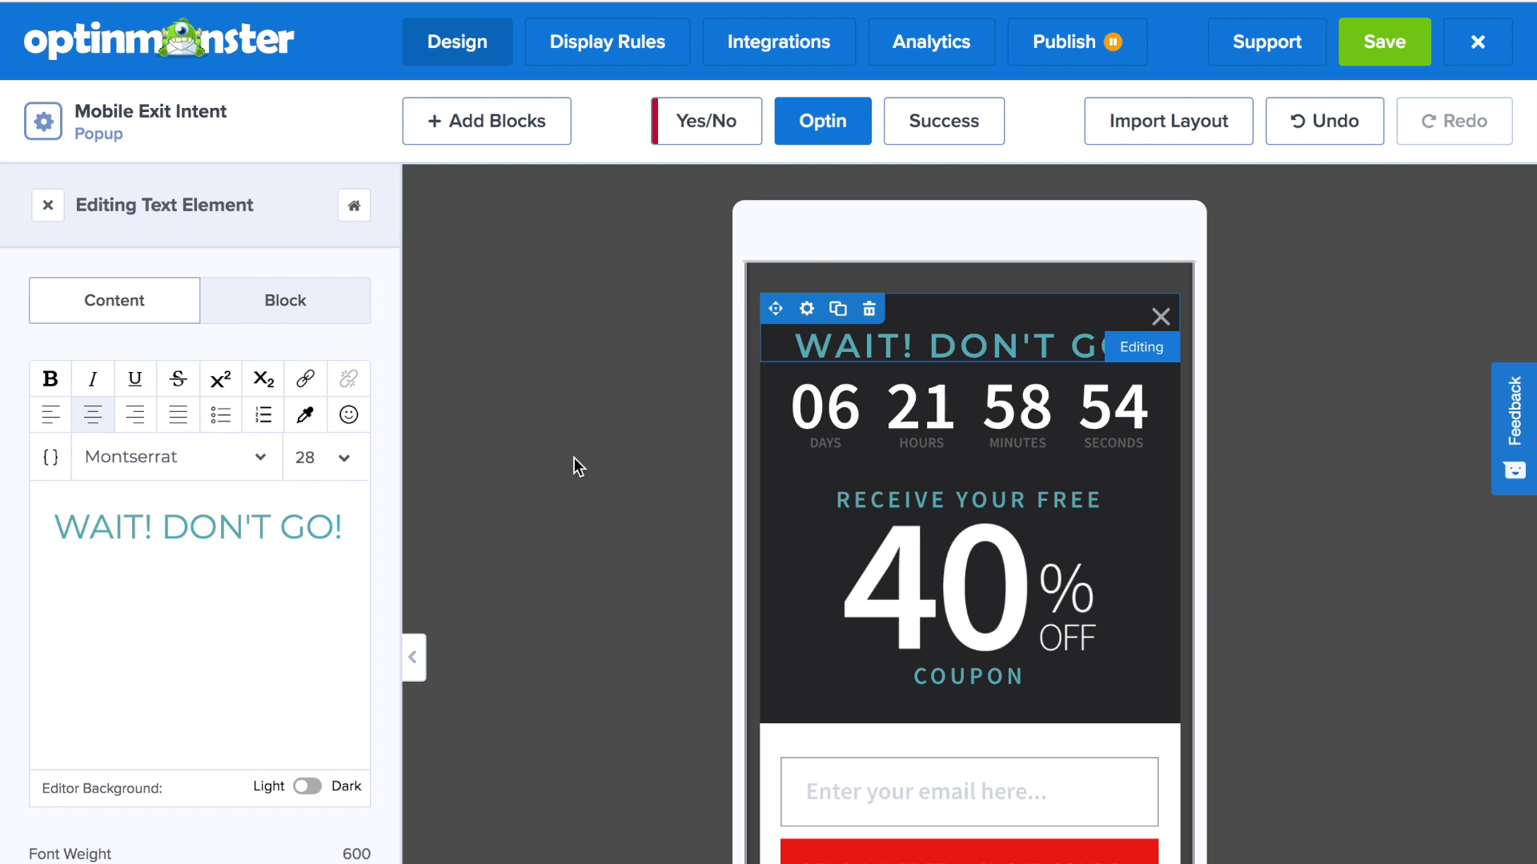
mouse_move(889, 430)
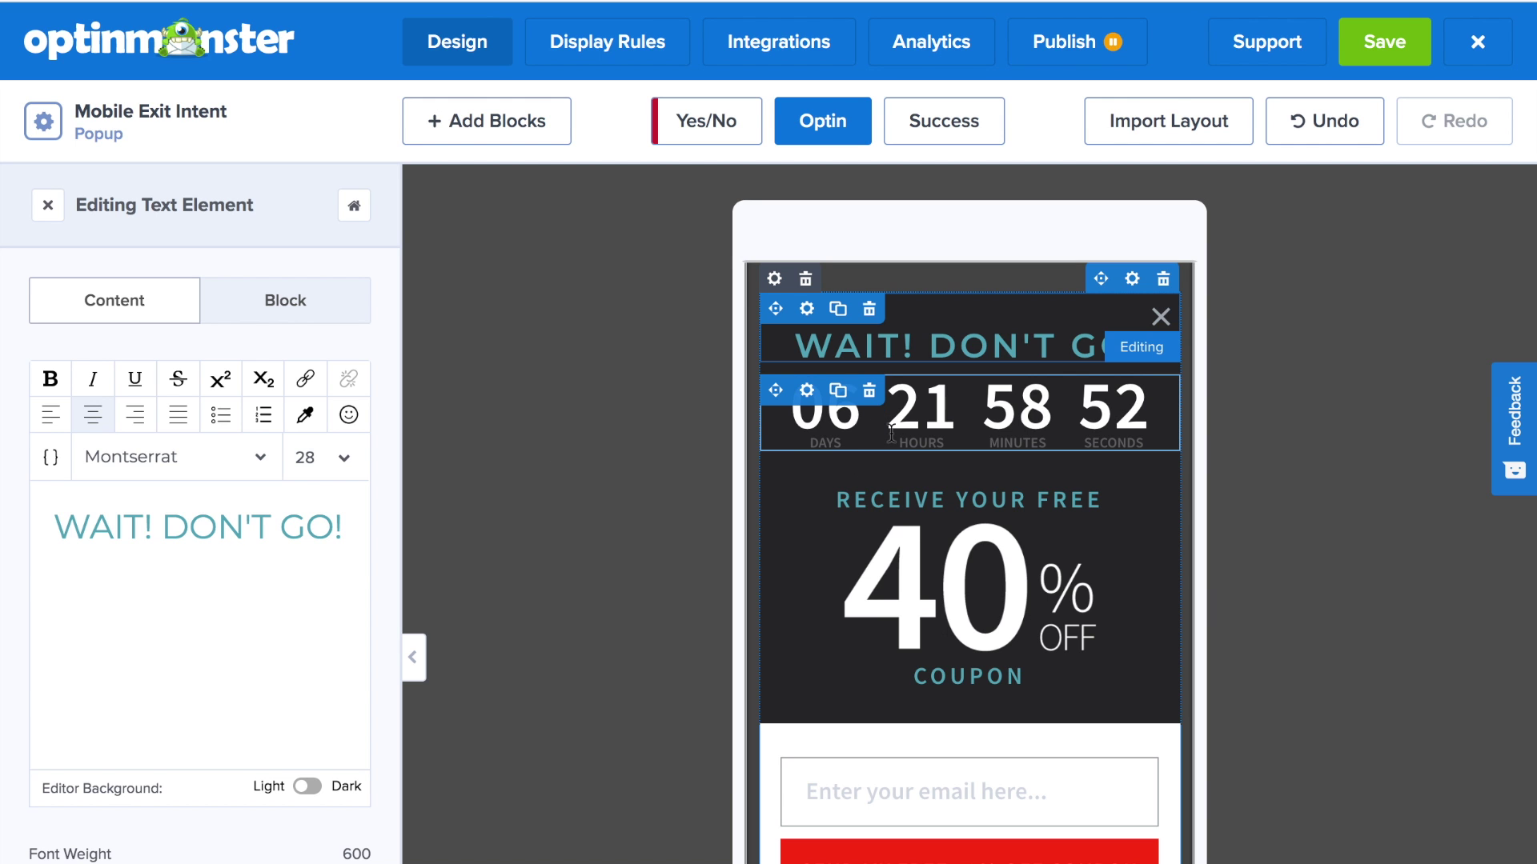
click(891, 433)
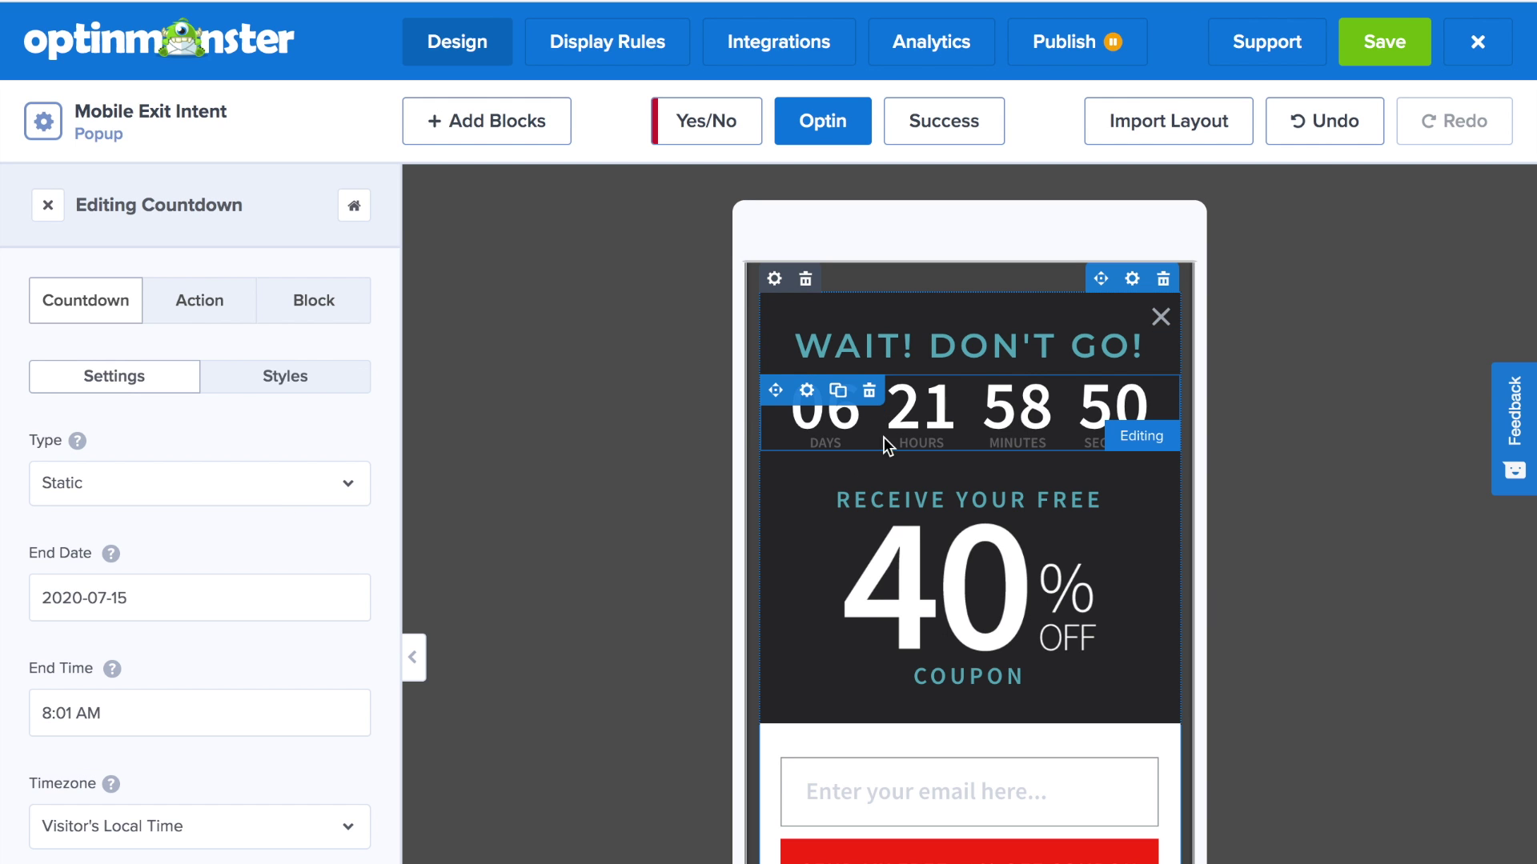
- Set the countdown to Dynamic with a 0-day, 1-hour duration and Display Days off
click(313, 488)
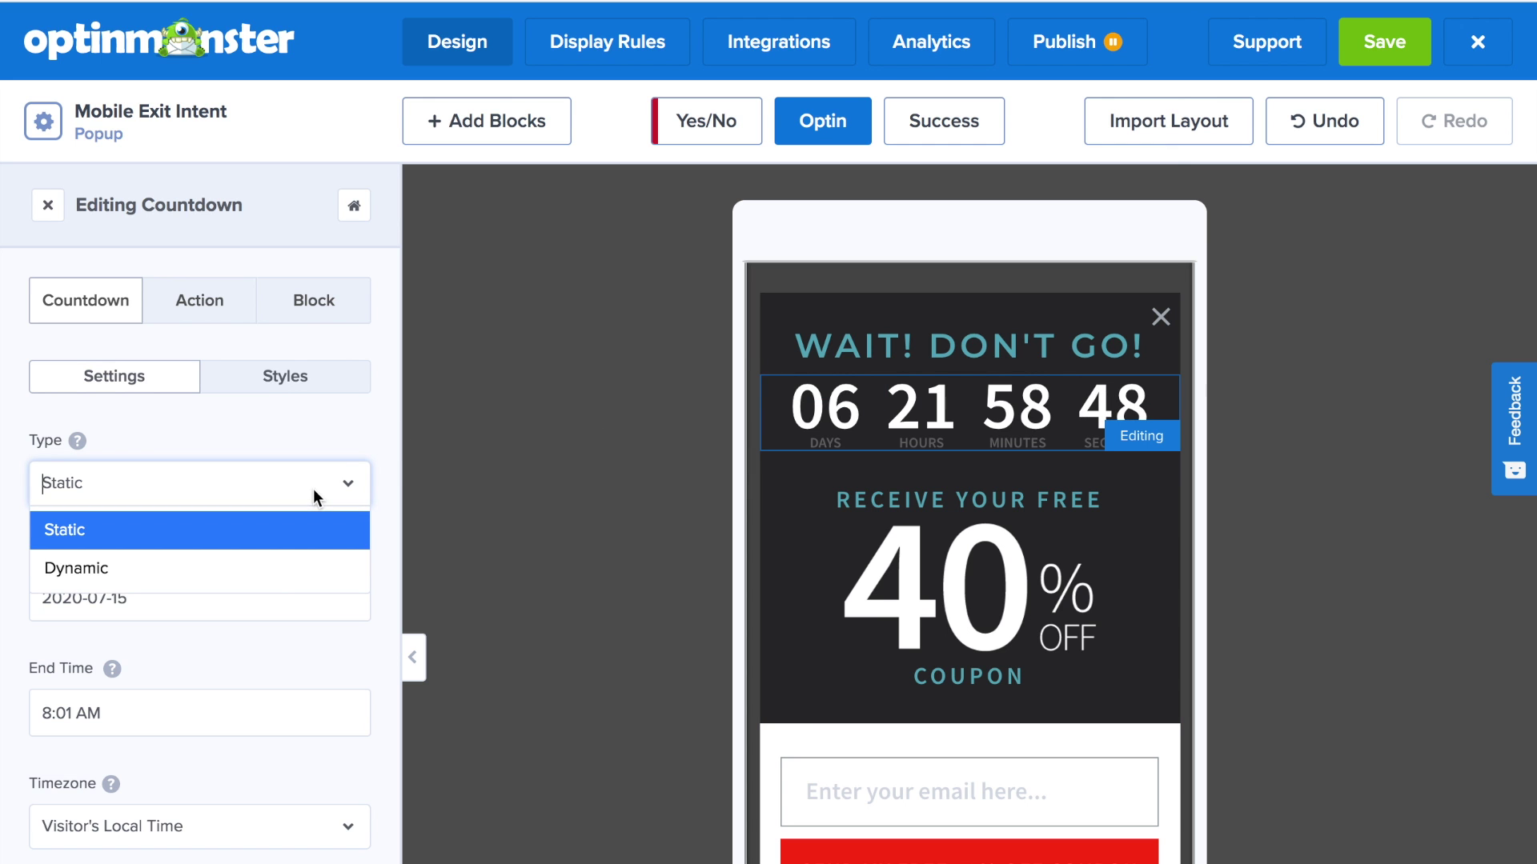
click(270, 571)
scroll(279, 531, down, 2)
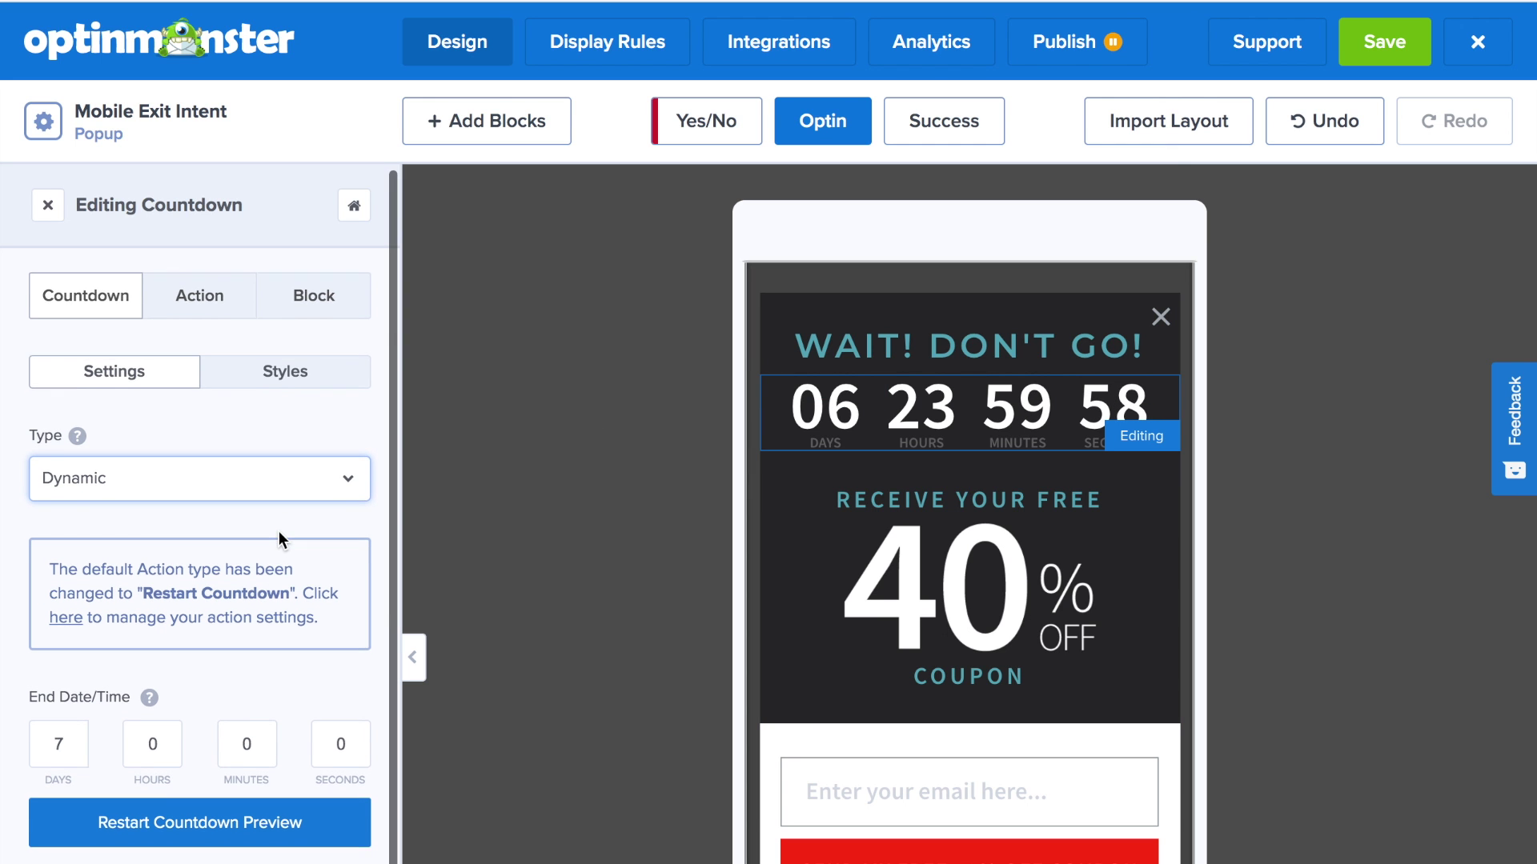
scroll(279, 531, down, 2)
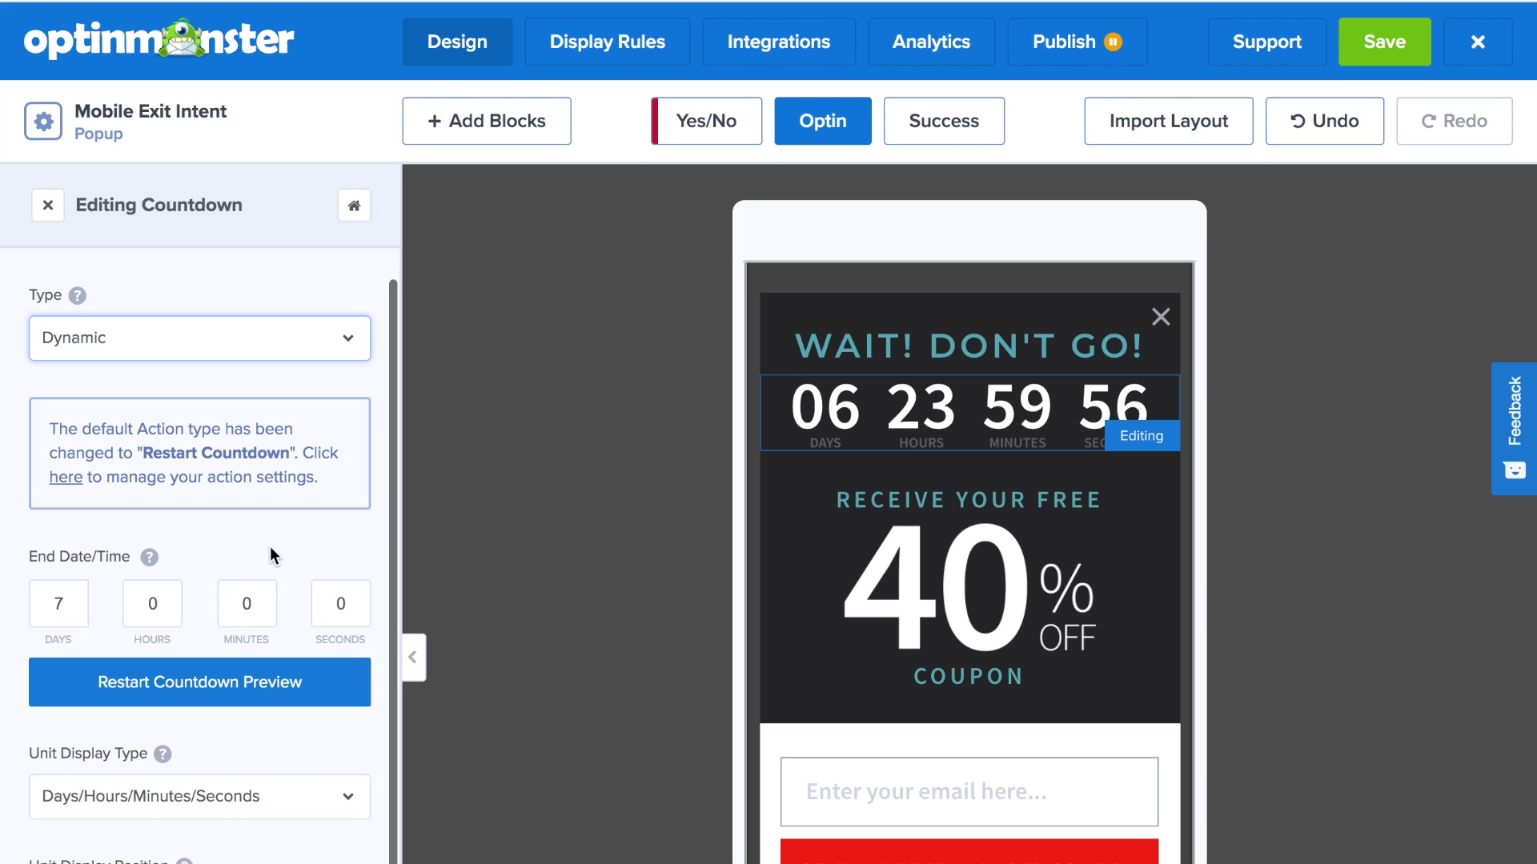
scroll(269, 546, down, 2)
double_click(148, 502)
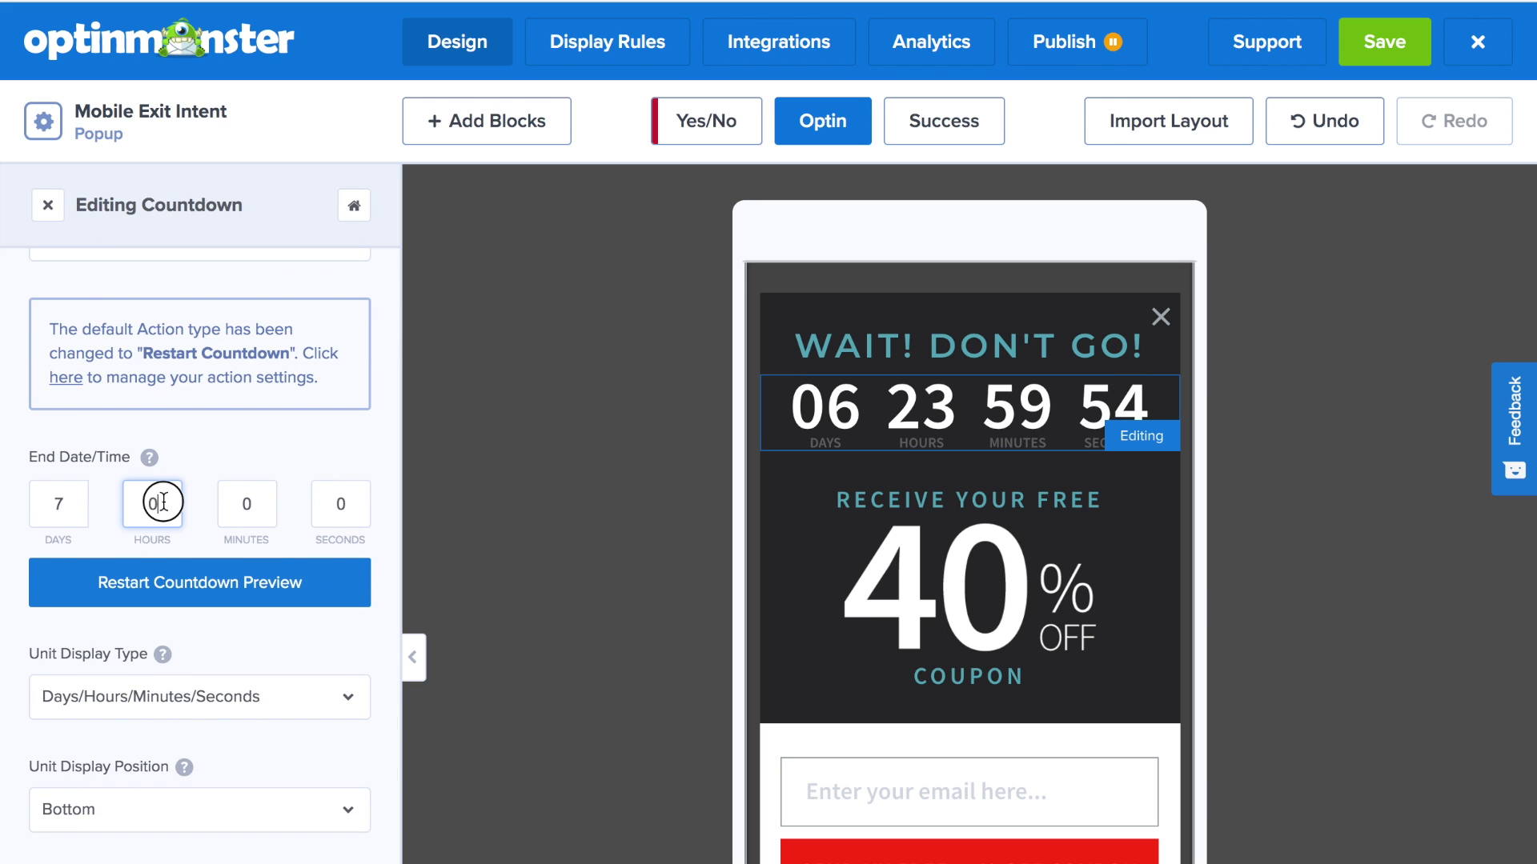
text(1)
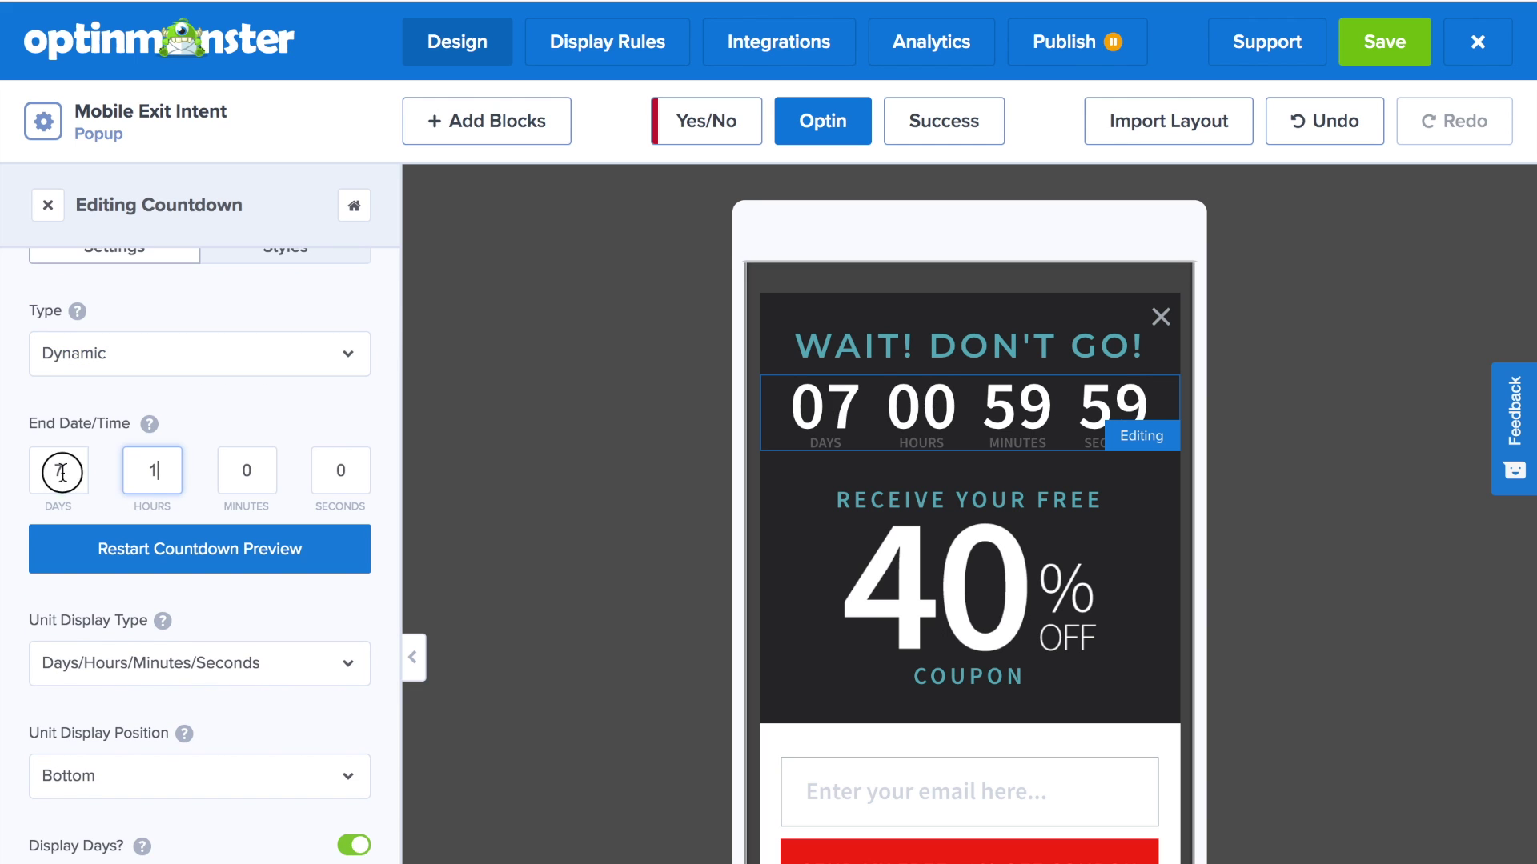
drag(62, 472, 40, 472)
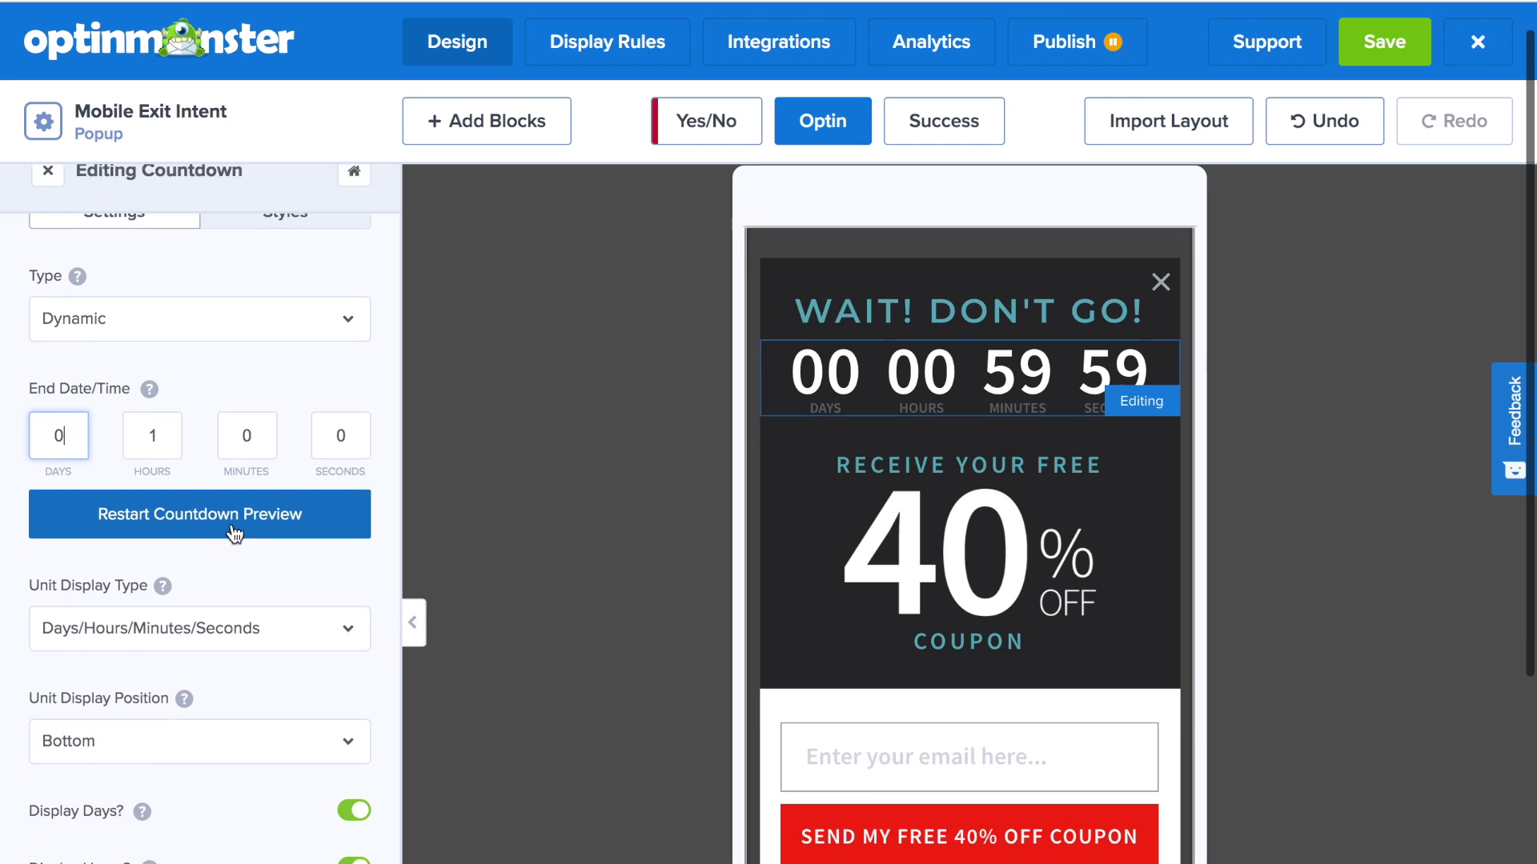
scroll(232, 528, down, 1)
scroll(307, 537, down, 1)
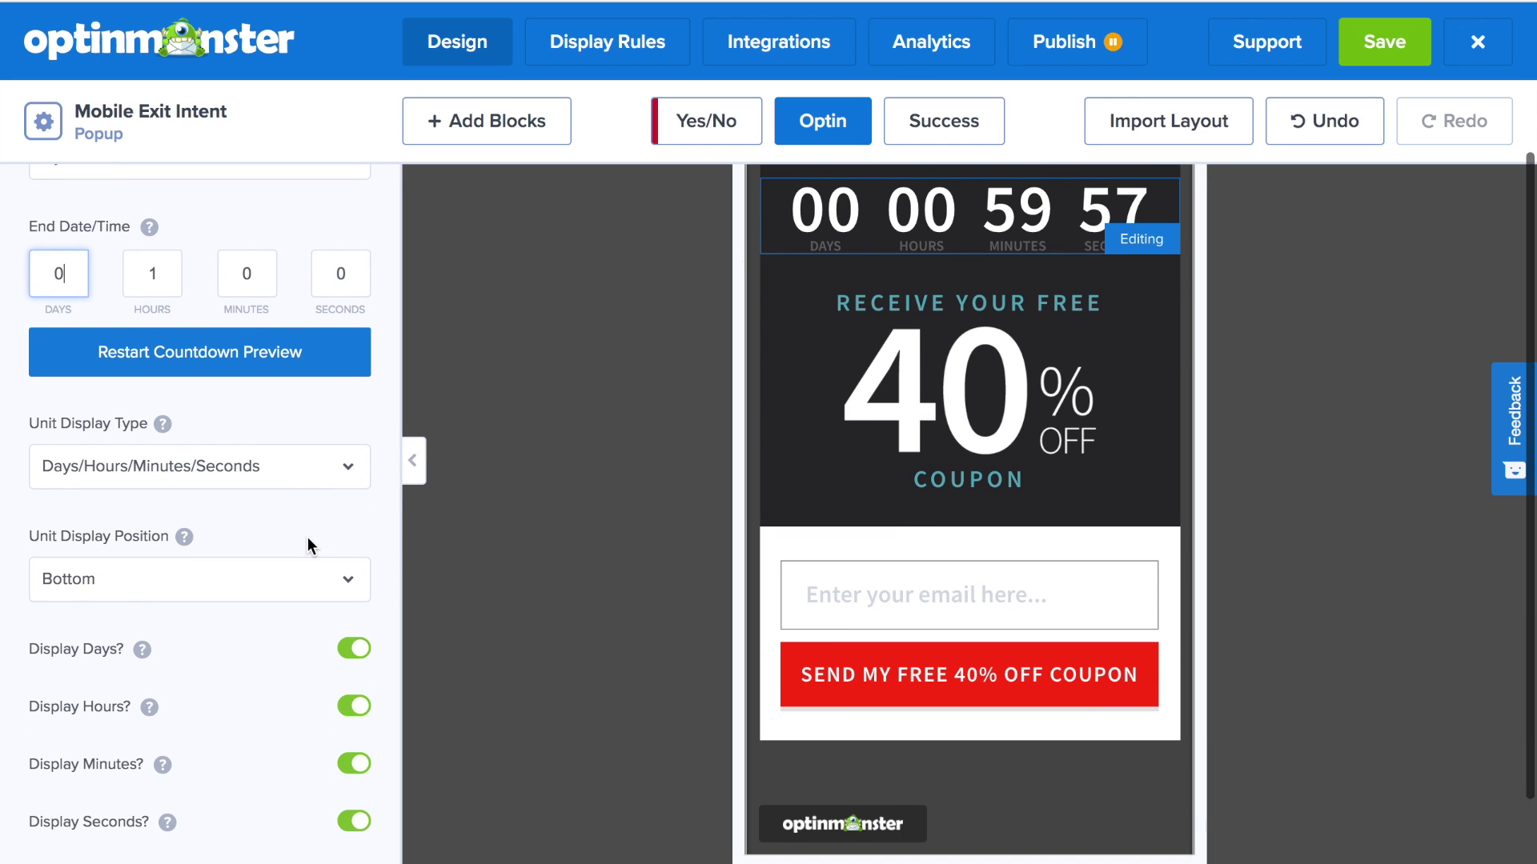
click(356, 638)
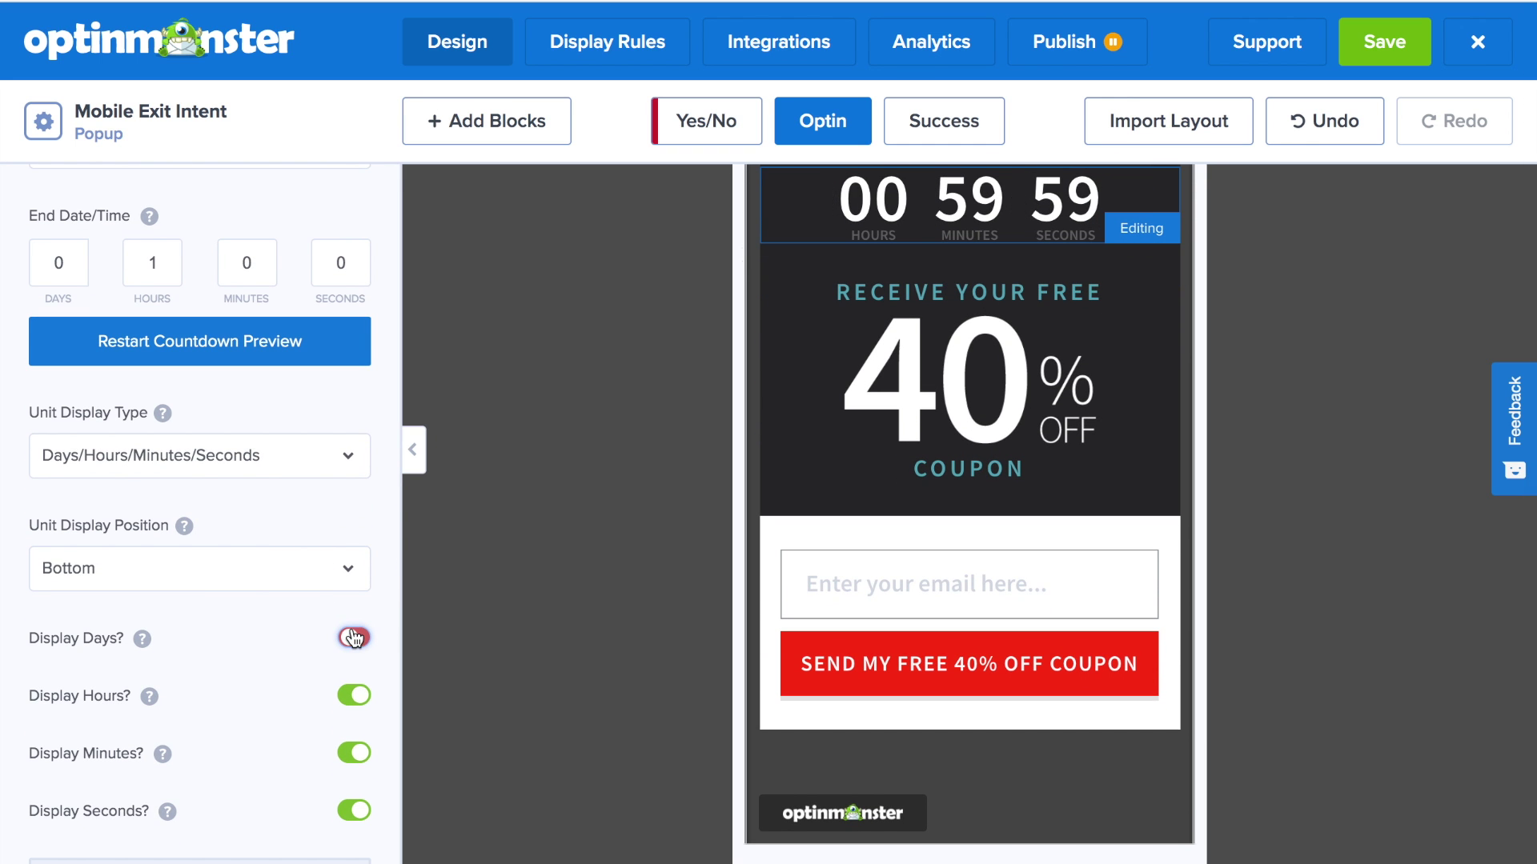
scroll(340, 538, up, 2)
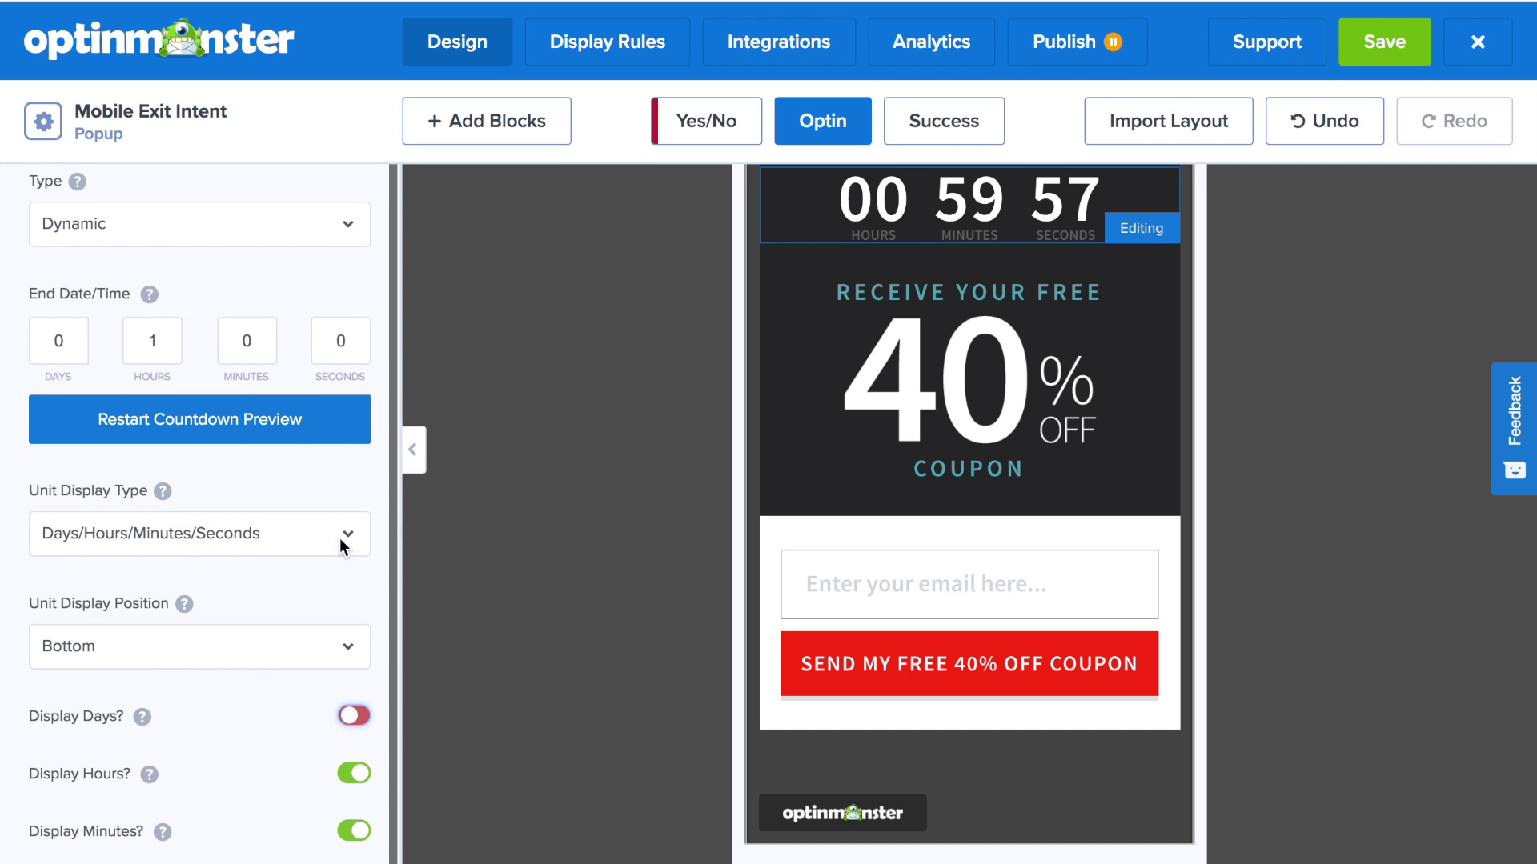
scroll(495, 463, up, 1)
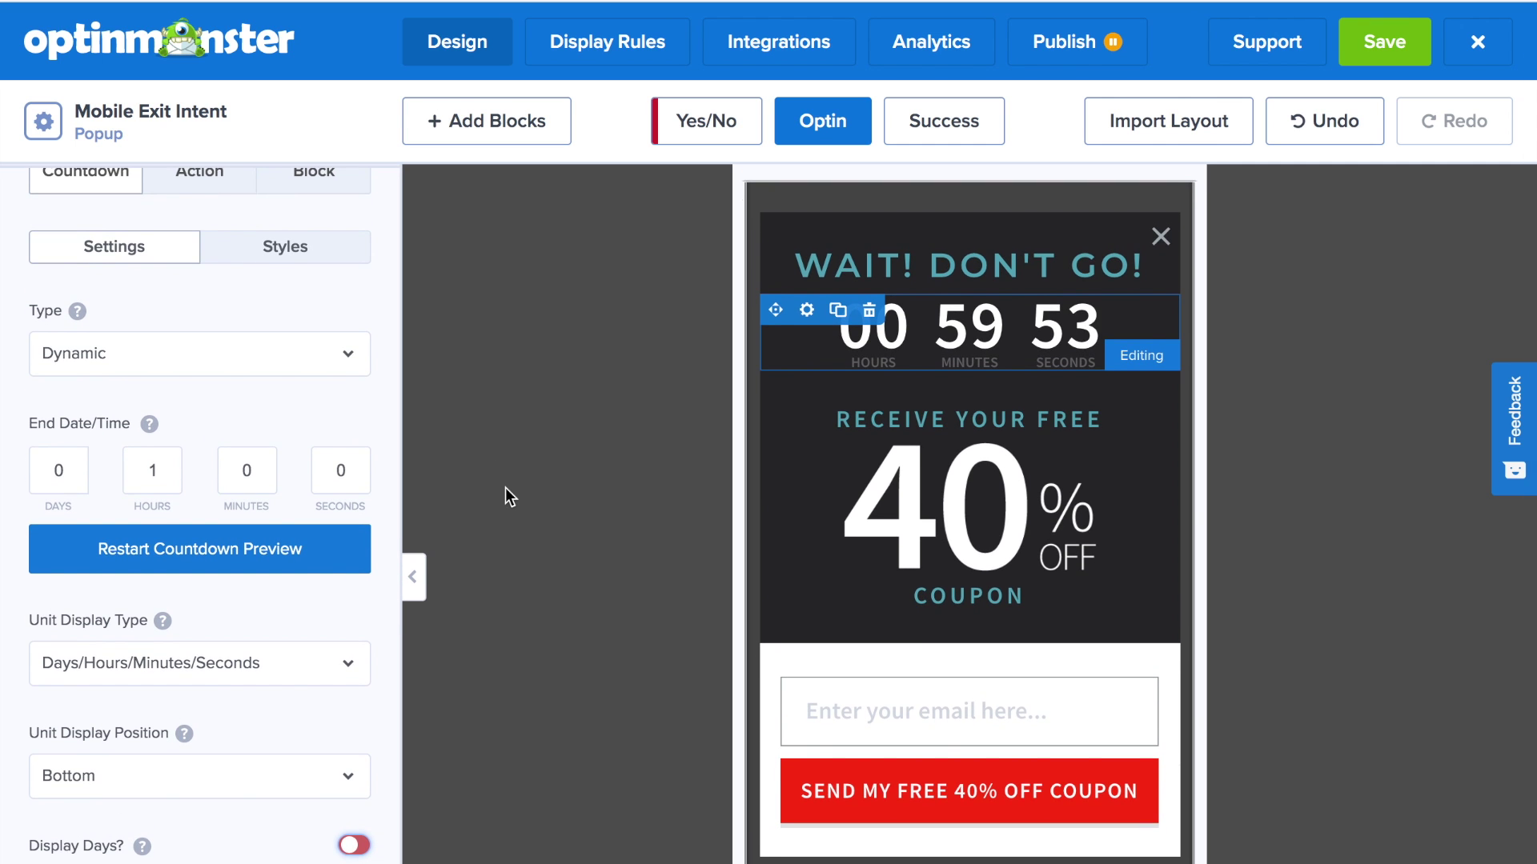
- Change the RECEIVE YOUR FREE line to 'GET 40% OFF WHEN' in Montserrat
click(917, 426)
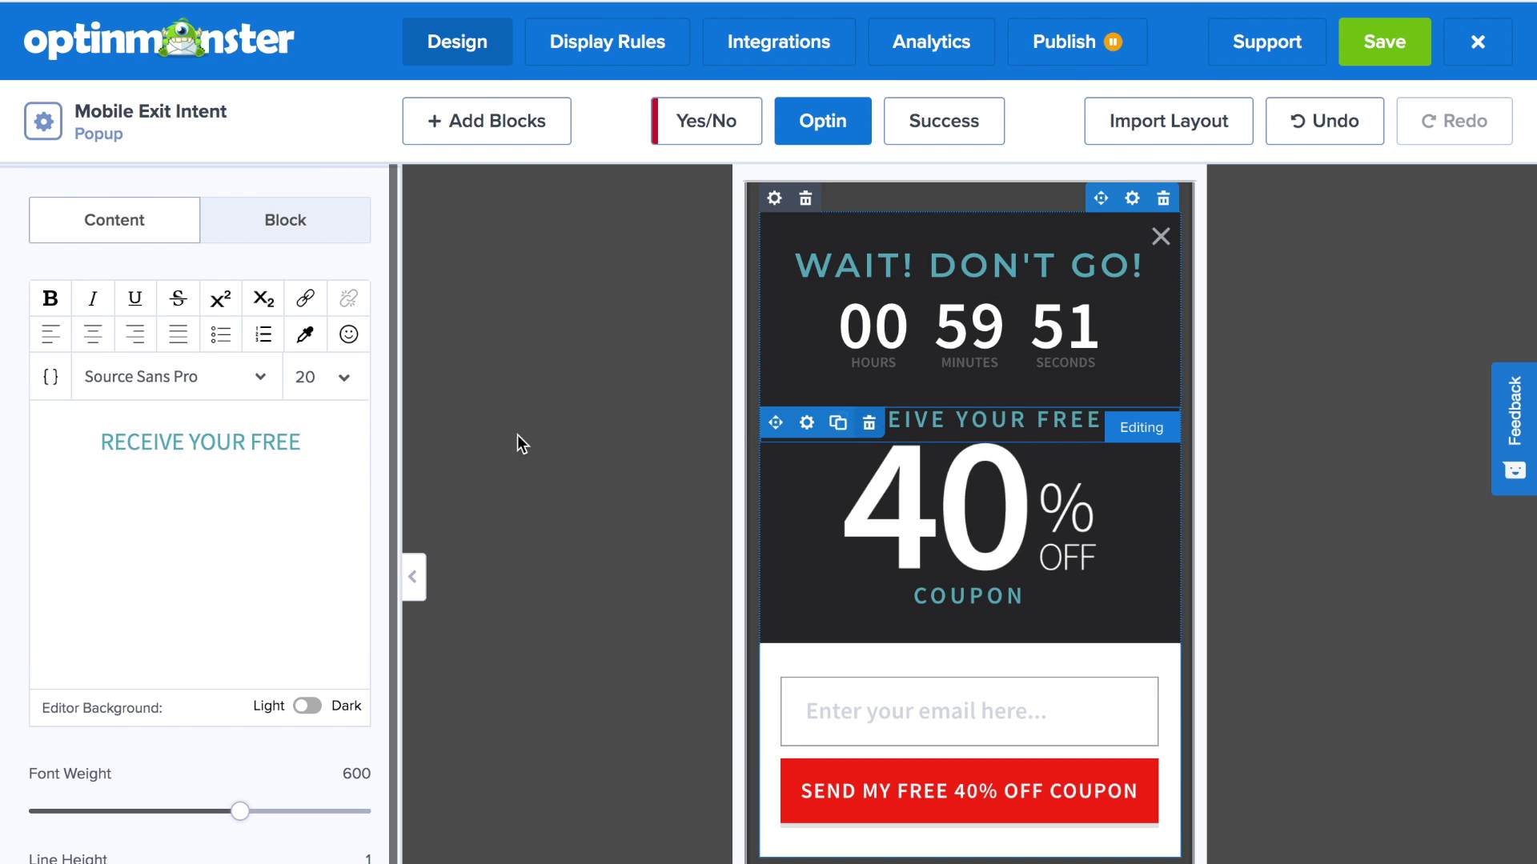
drag(298, 441, 132, 426)
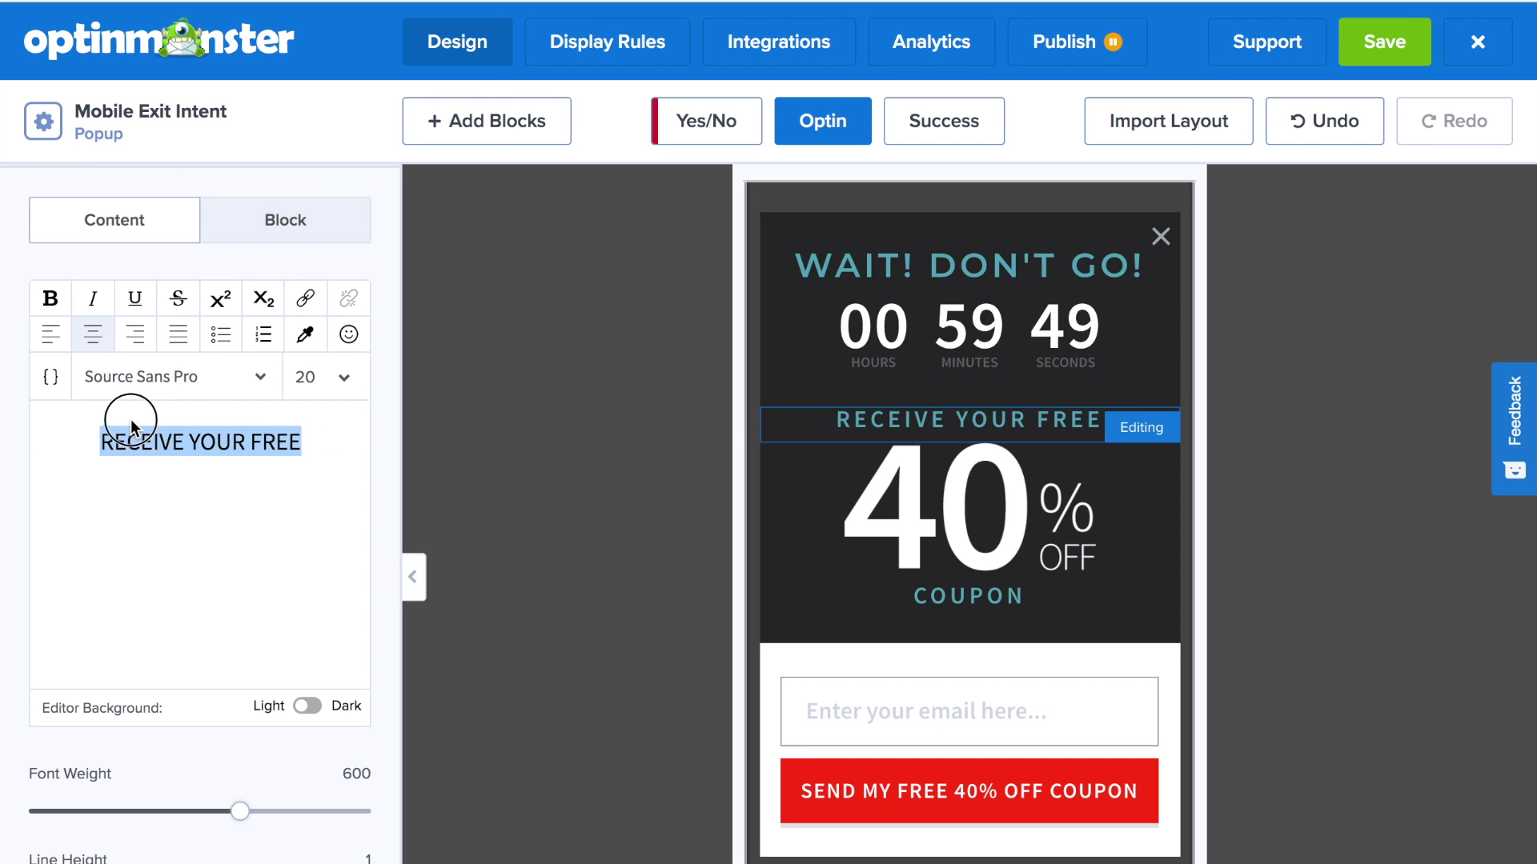
click(236, 384)
text(Mont)
click(137, 459)
key(BackSpace)
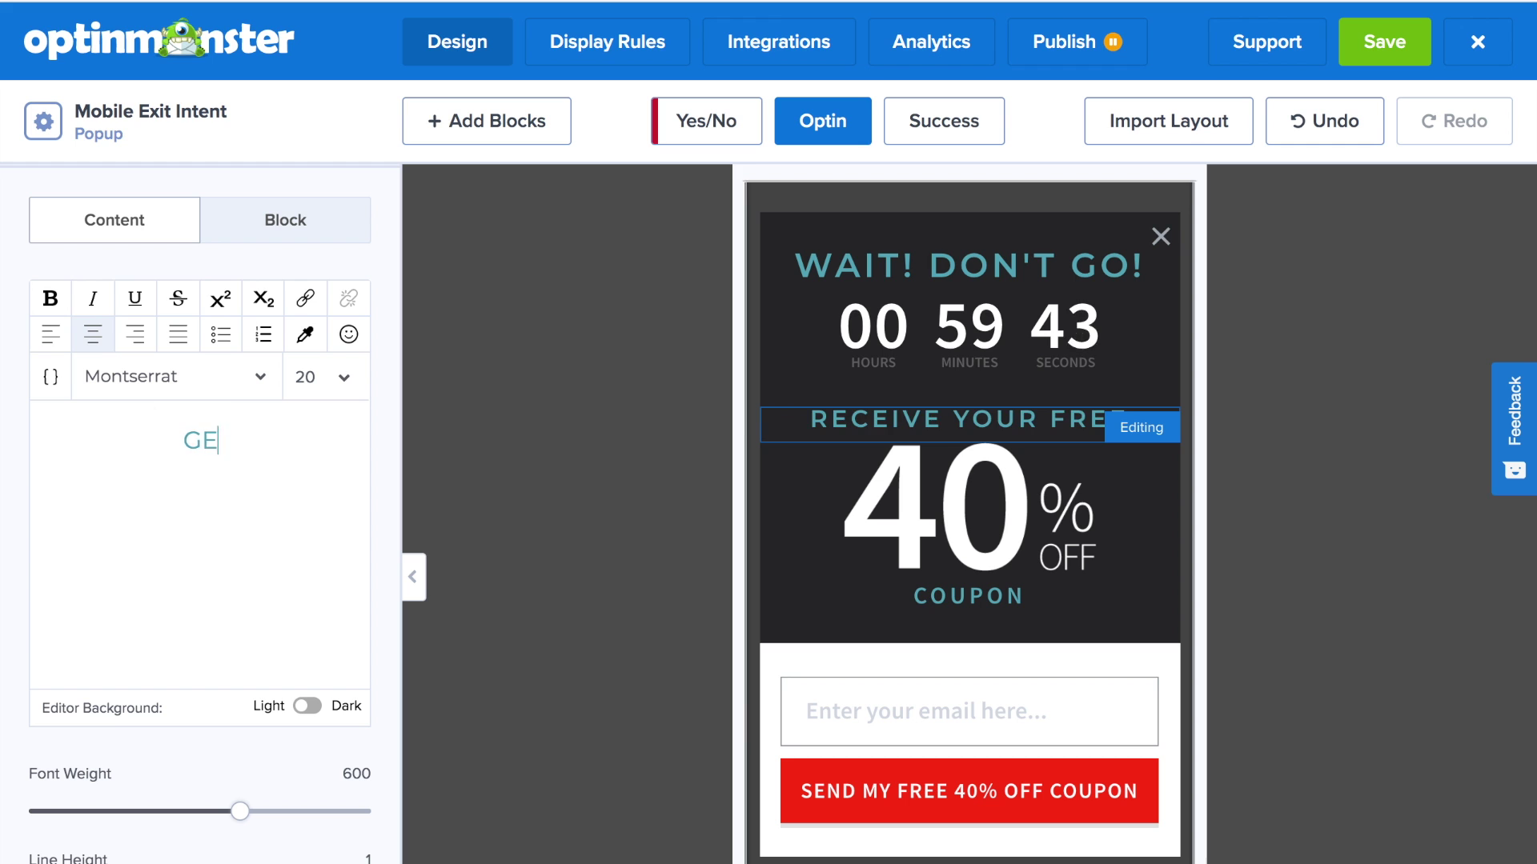
text(GET 40% OFF WHEN)
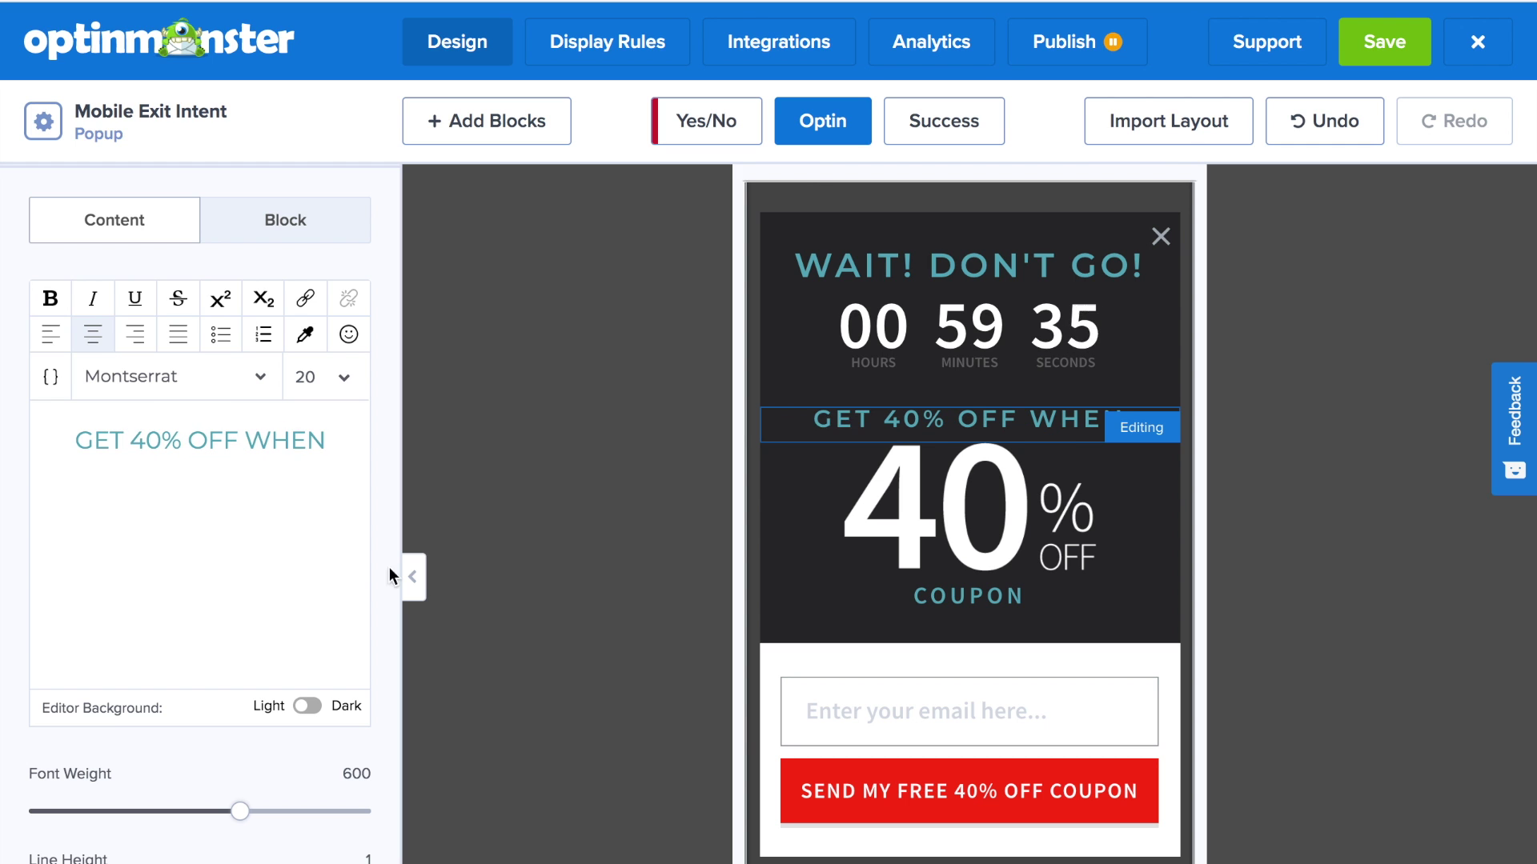
- Replace the COUPON line with 'YOU BUY TODAY' in Montserrat
click(967, 596)
drag(246, 441, 137, 429)
text(YOU BUY TODAY)
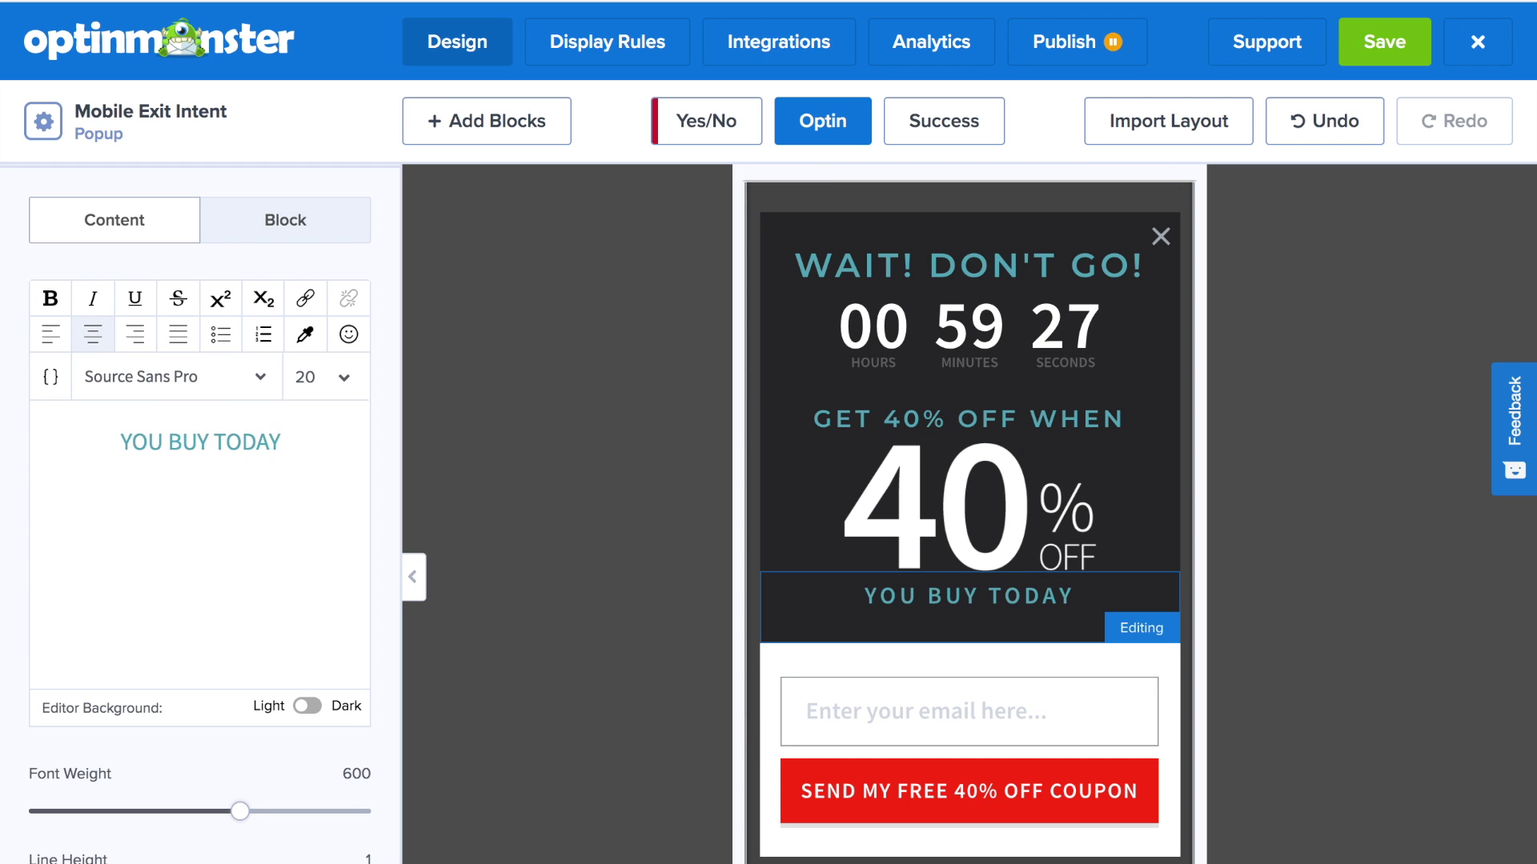
drag(281, 442, 141, 429)
click(219, 381)
text(Mont)
click(215, 452)
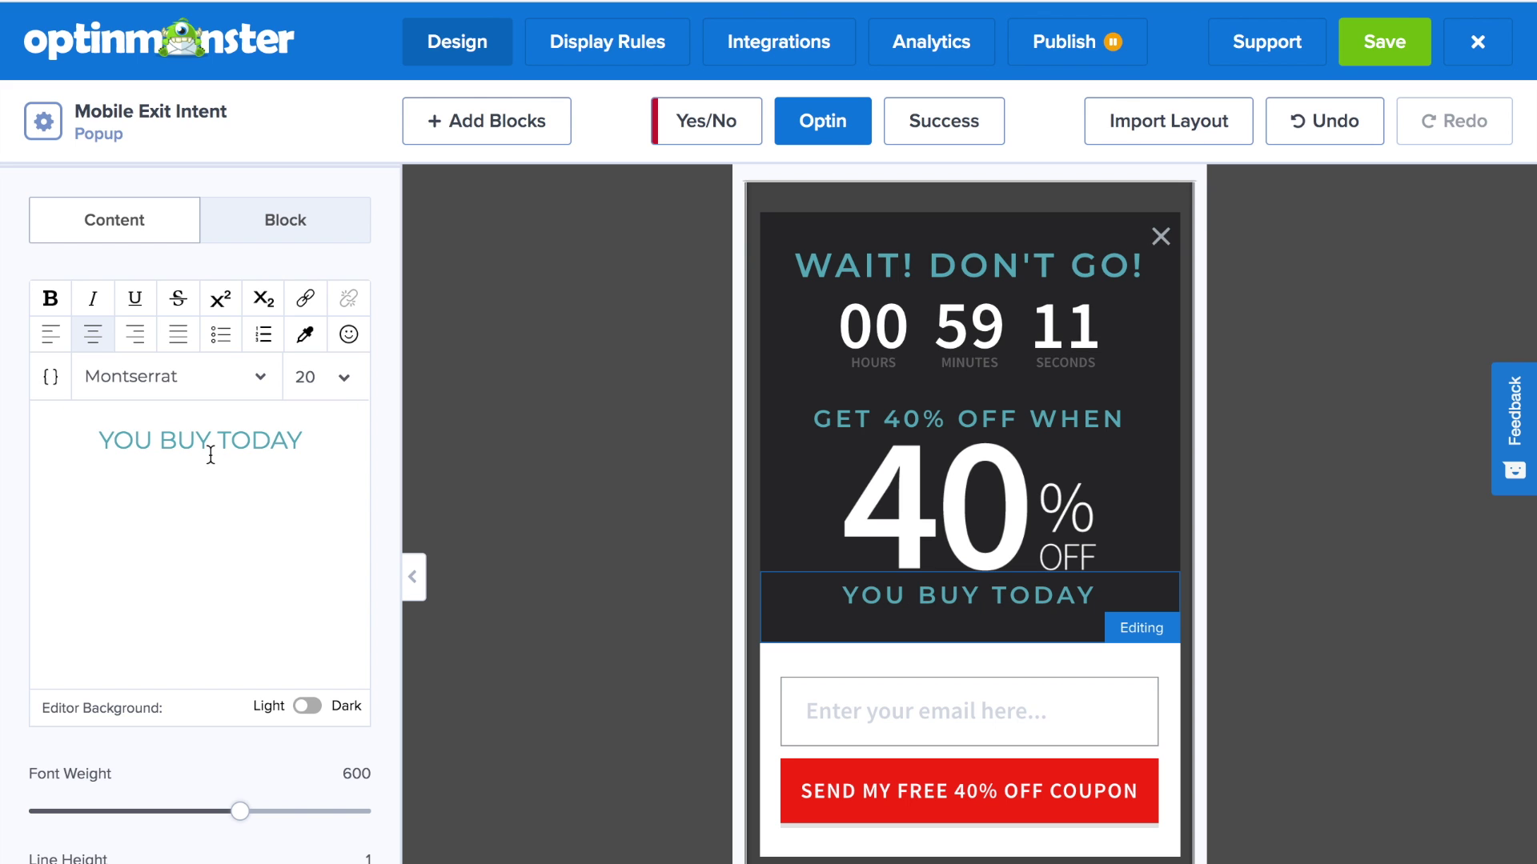
mouse_move(969, 791)
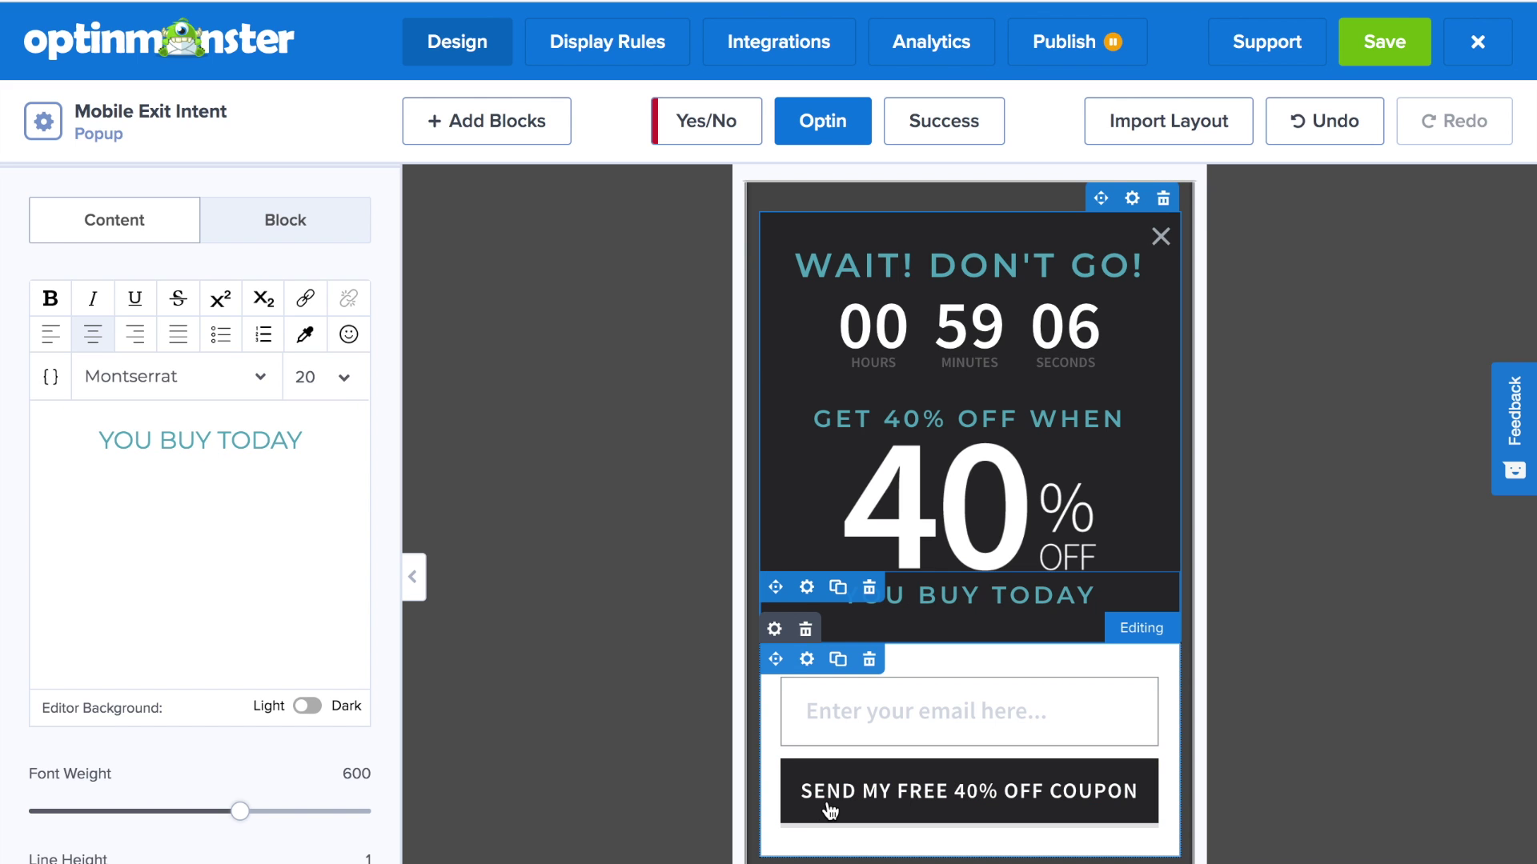
- Check the Send My Free 40% Off Coupon button's Background Color settings, then exit them
click(827, 811)
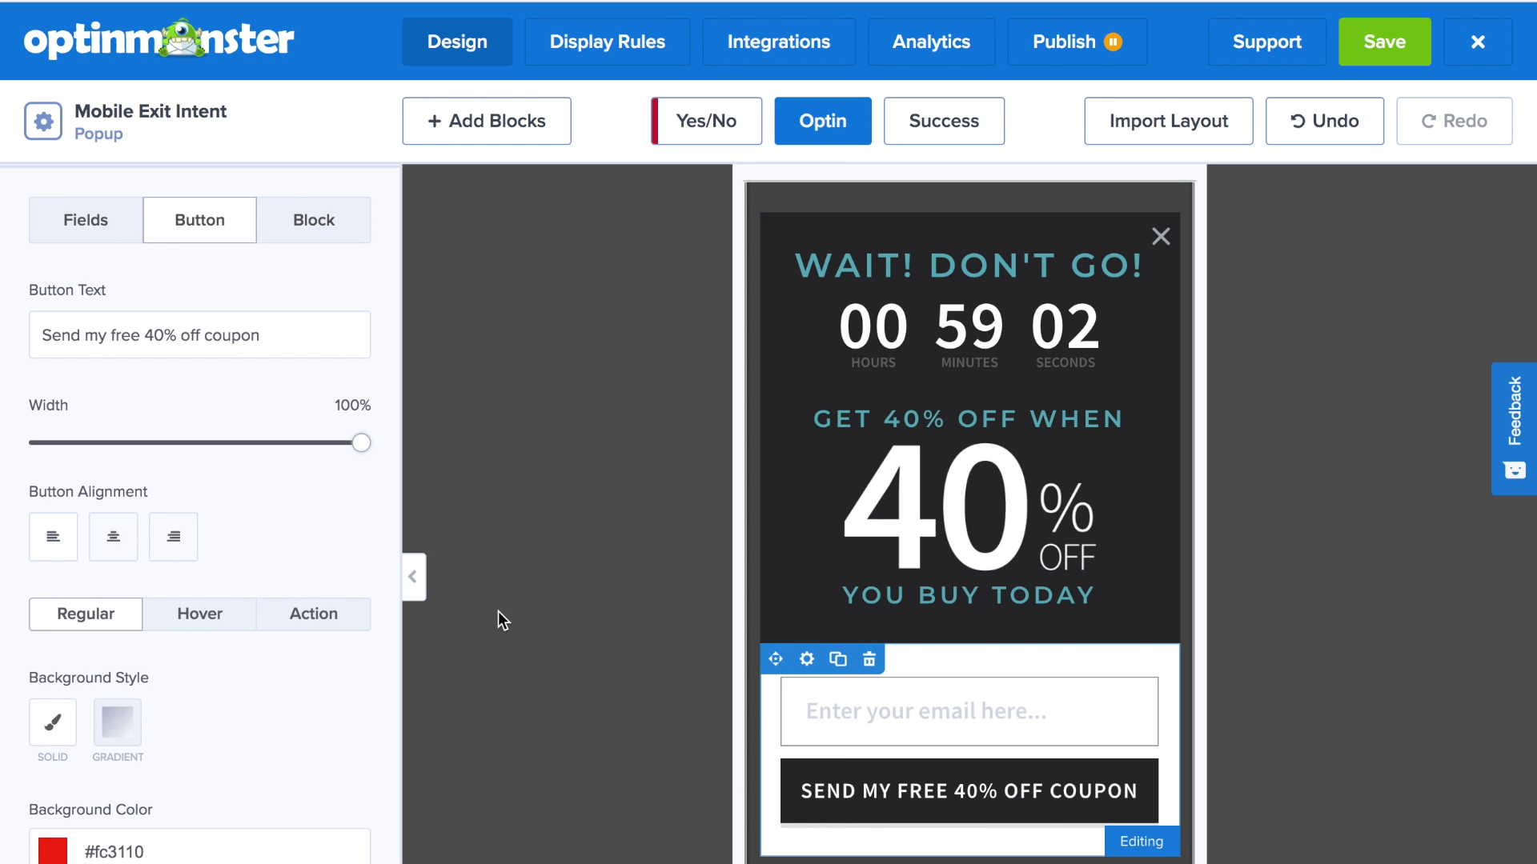
scroll(295, 429, down, 3)
scroll(293, 429, down, 2)
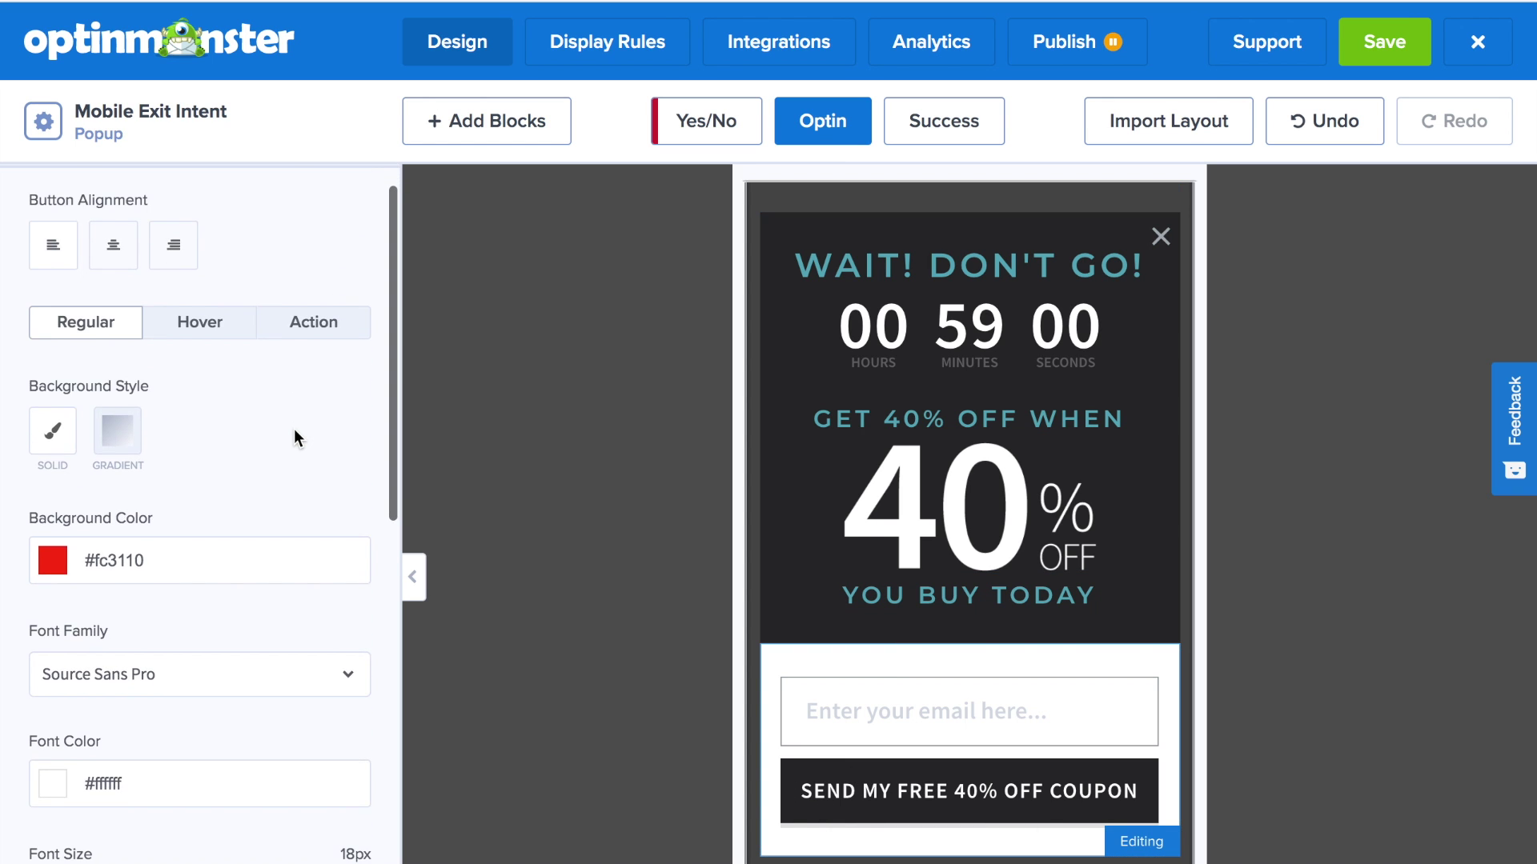
scroll(295, 429, down, 1)
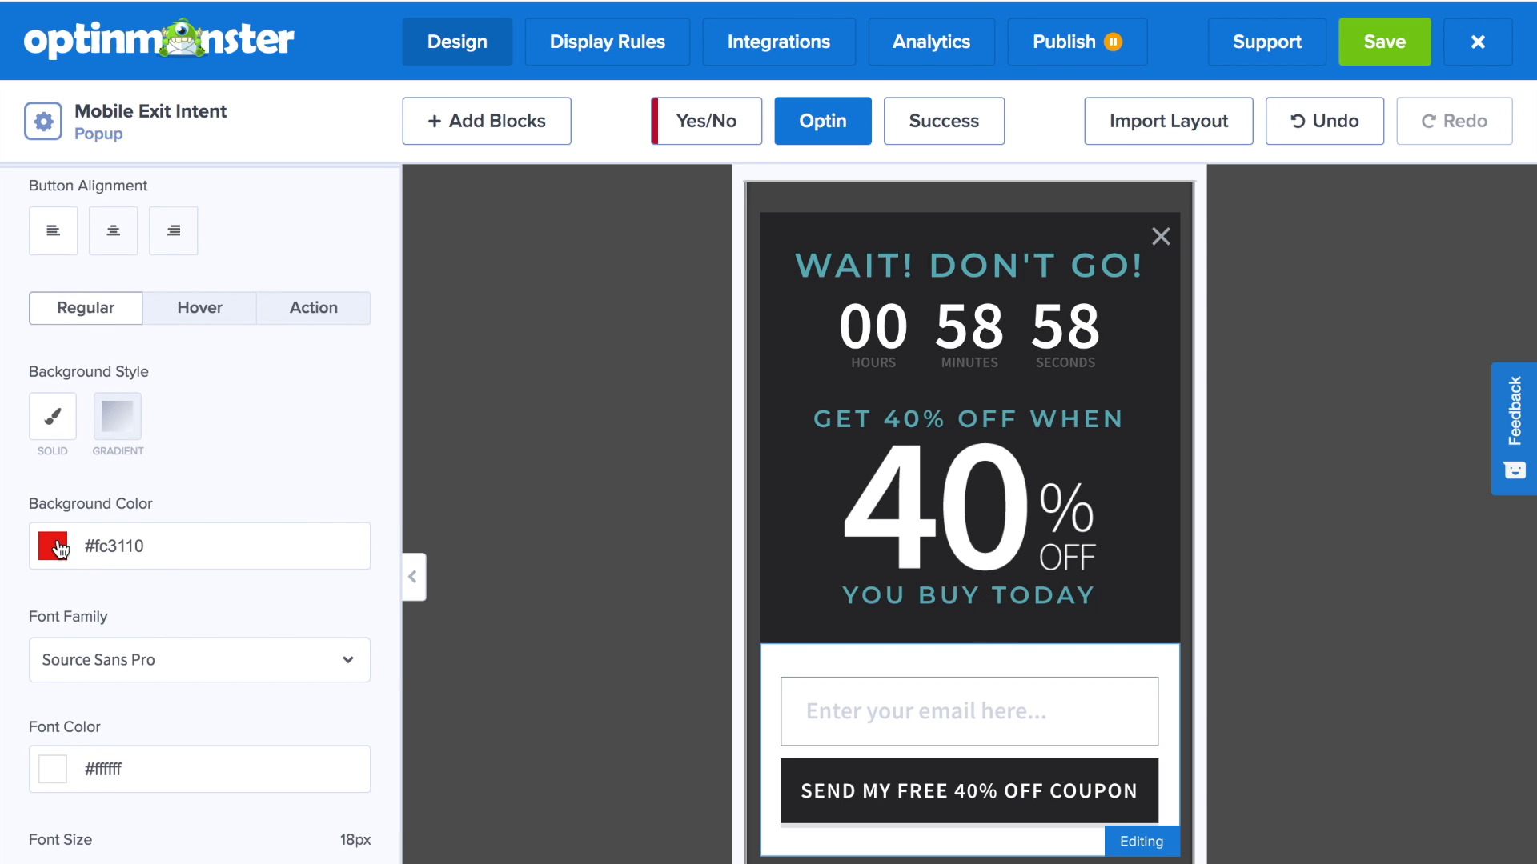
key(Escape)
- Check the importable colour profiles, then add a dark red custom swatch
click(103, 561)
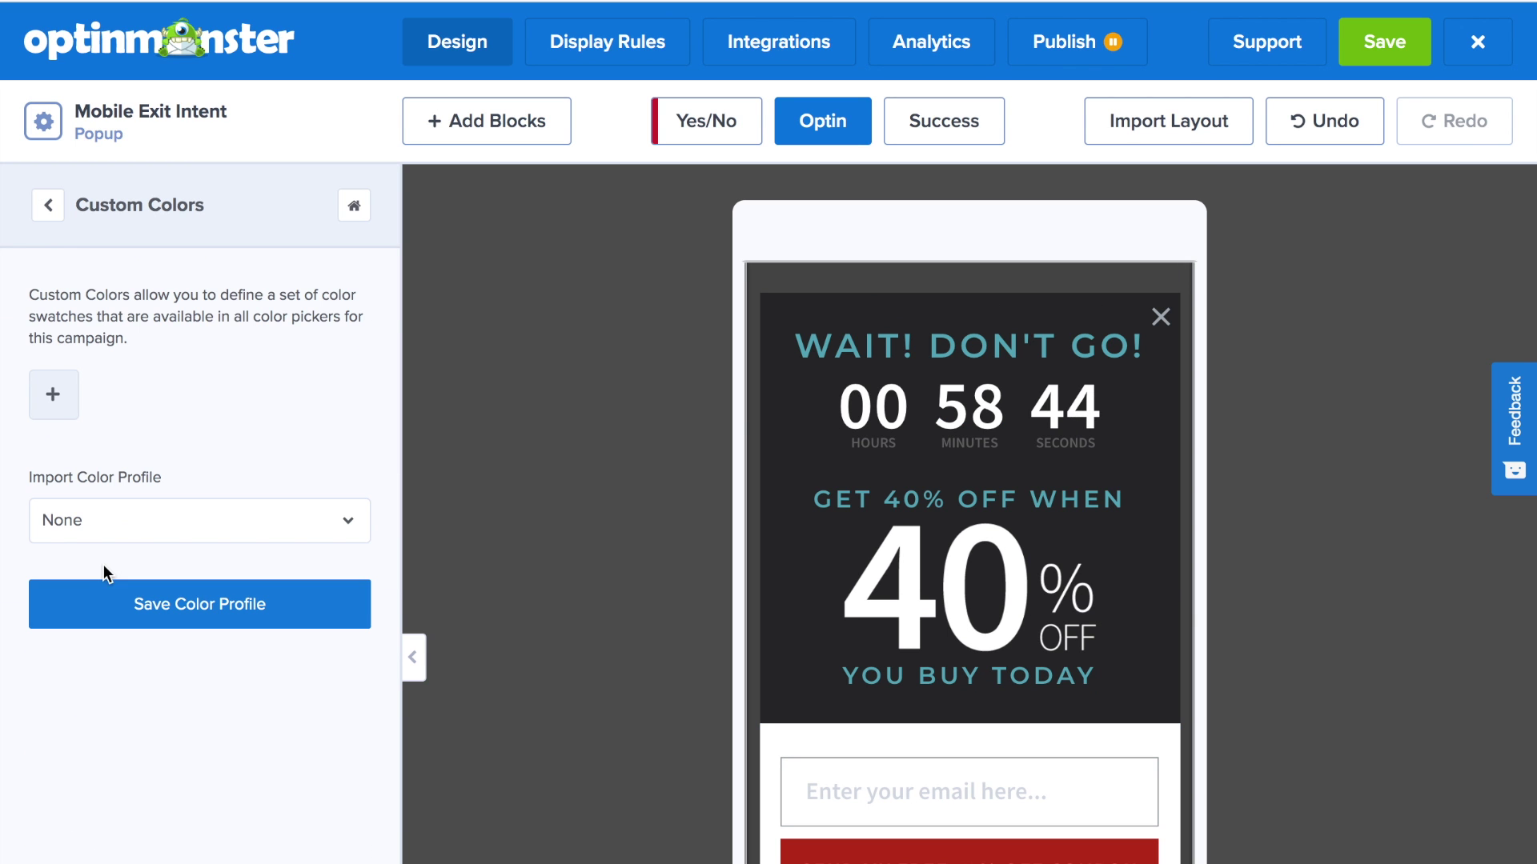
click(128, 517)
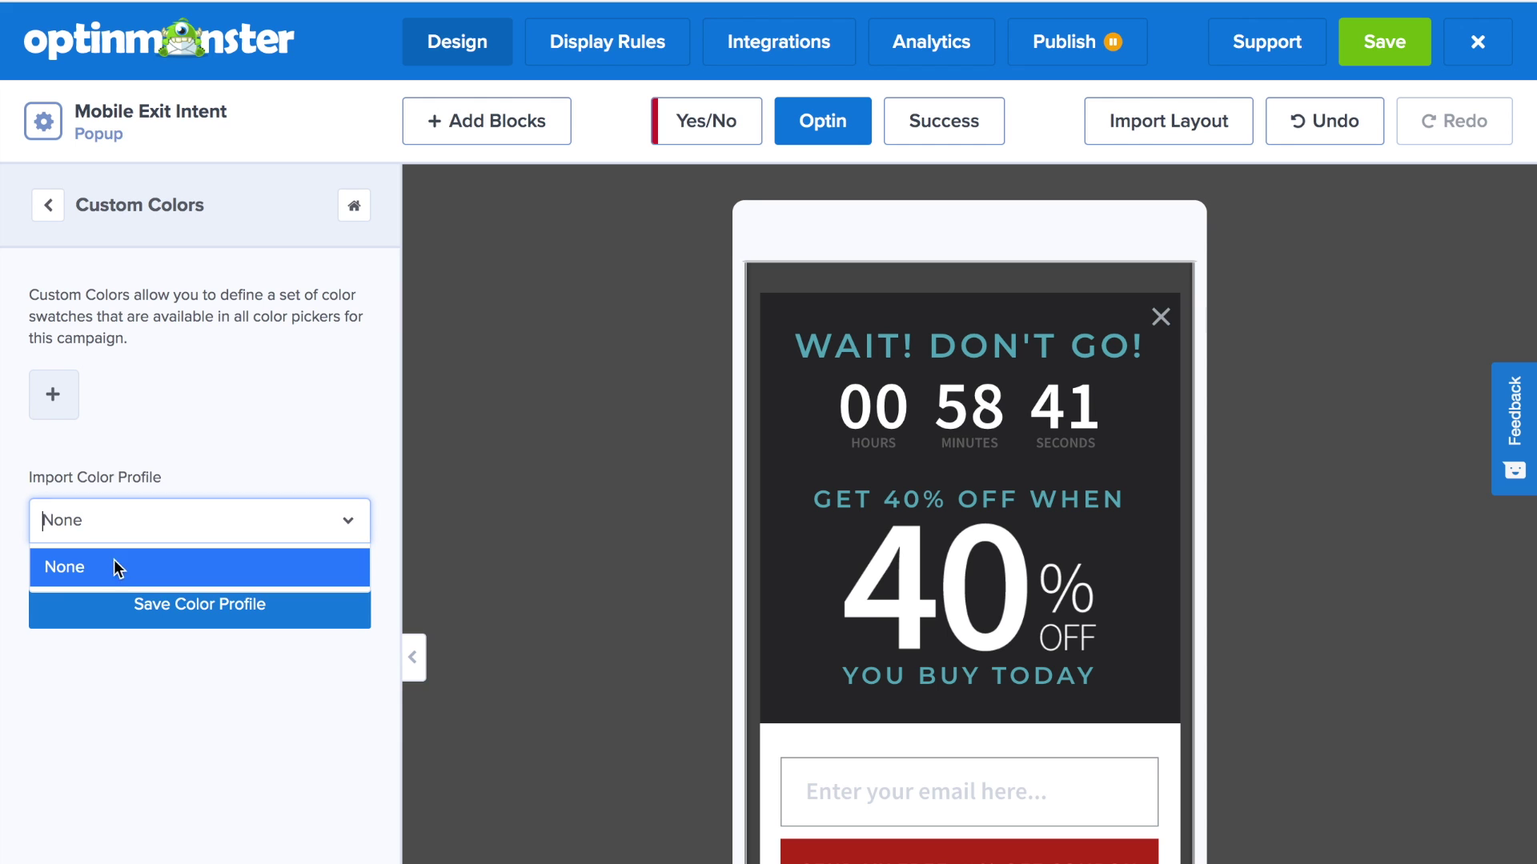
click(53, 402)
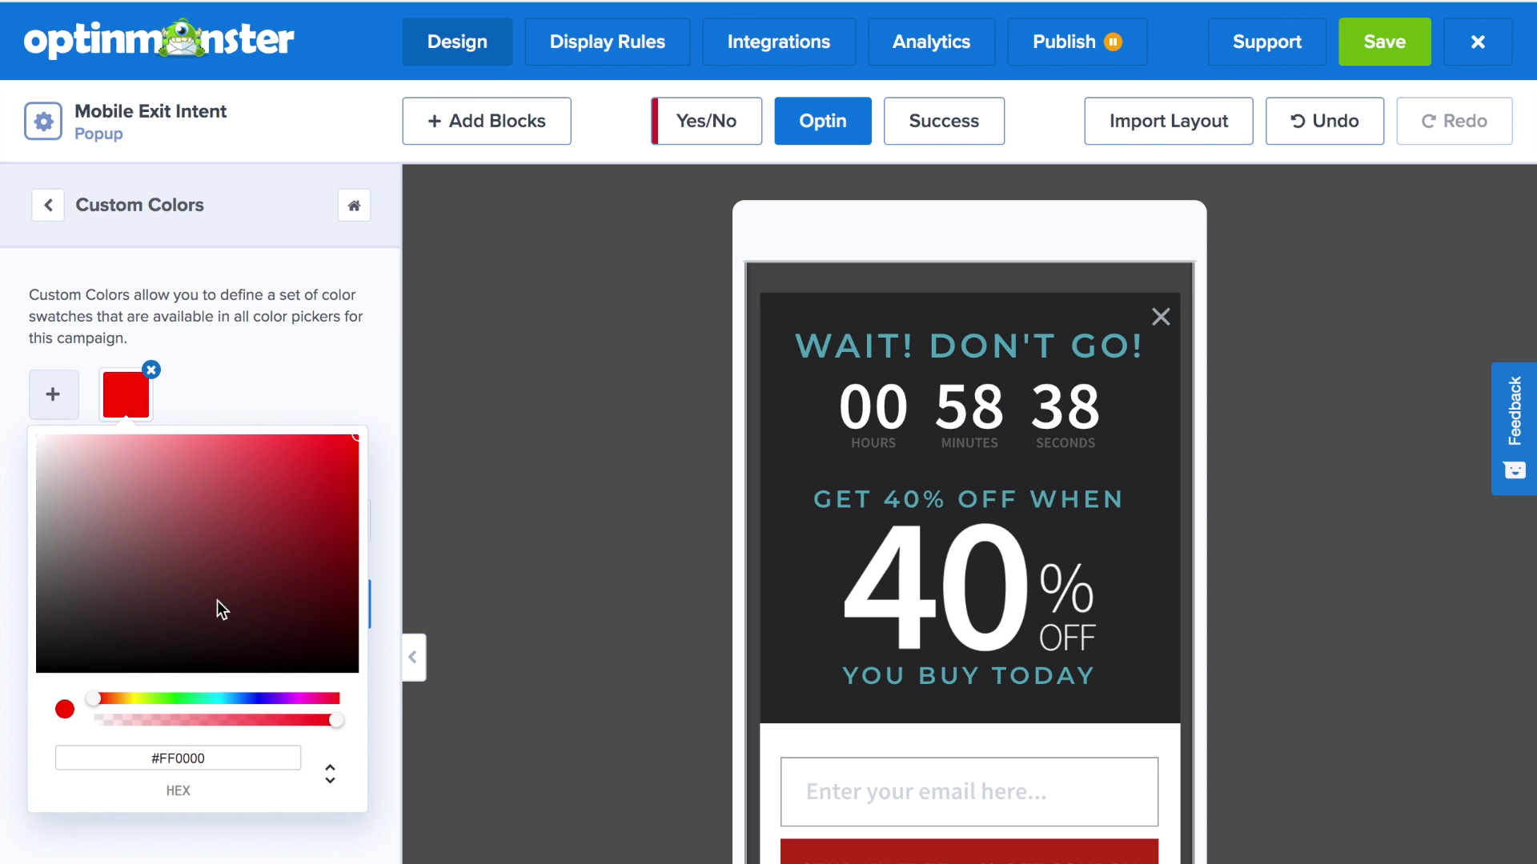
click(261, 561)
click(216, 350)
- Add yellow-green and cyan swatches and save the palette as a named colour profile
click(53, 395)
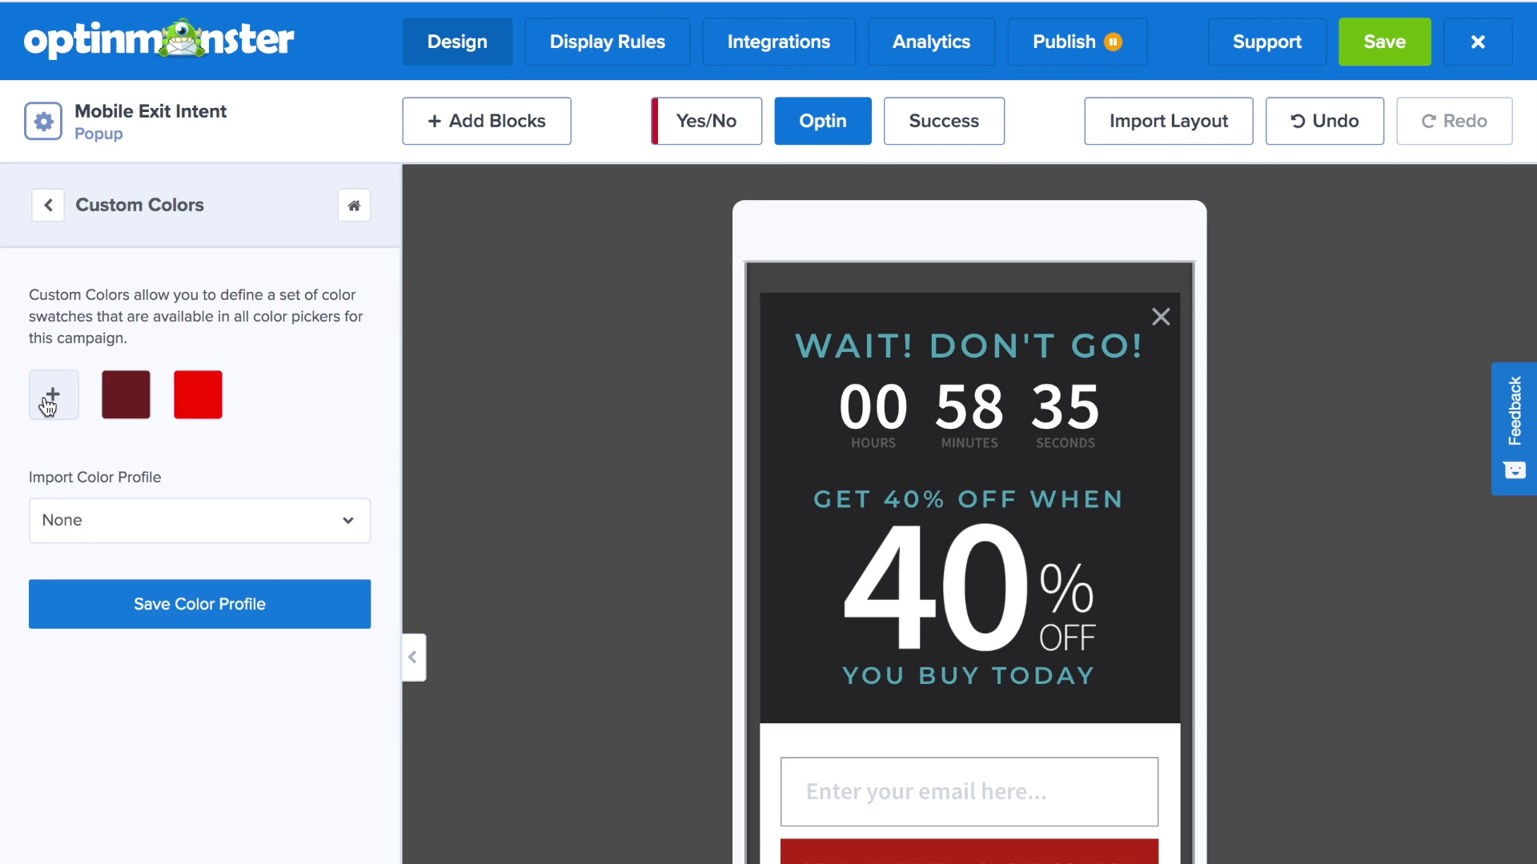
click(143, 700)
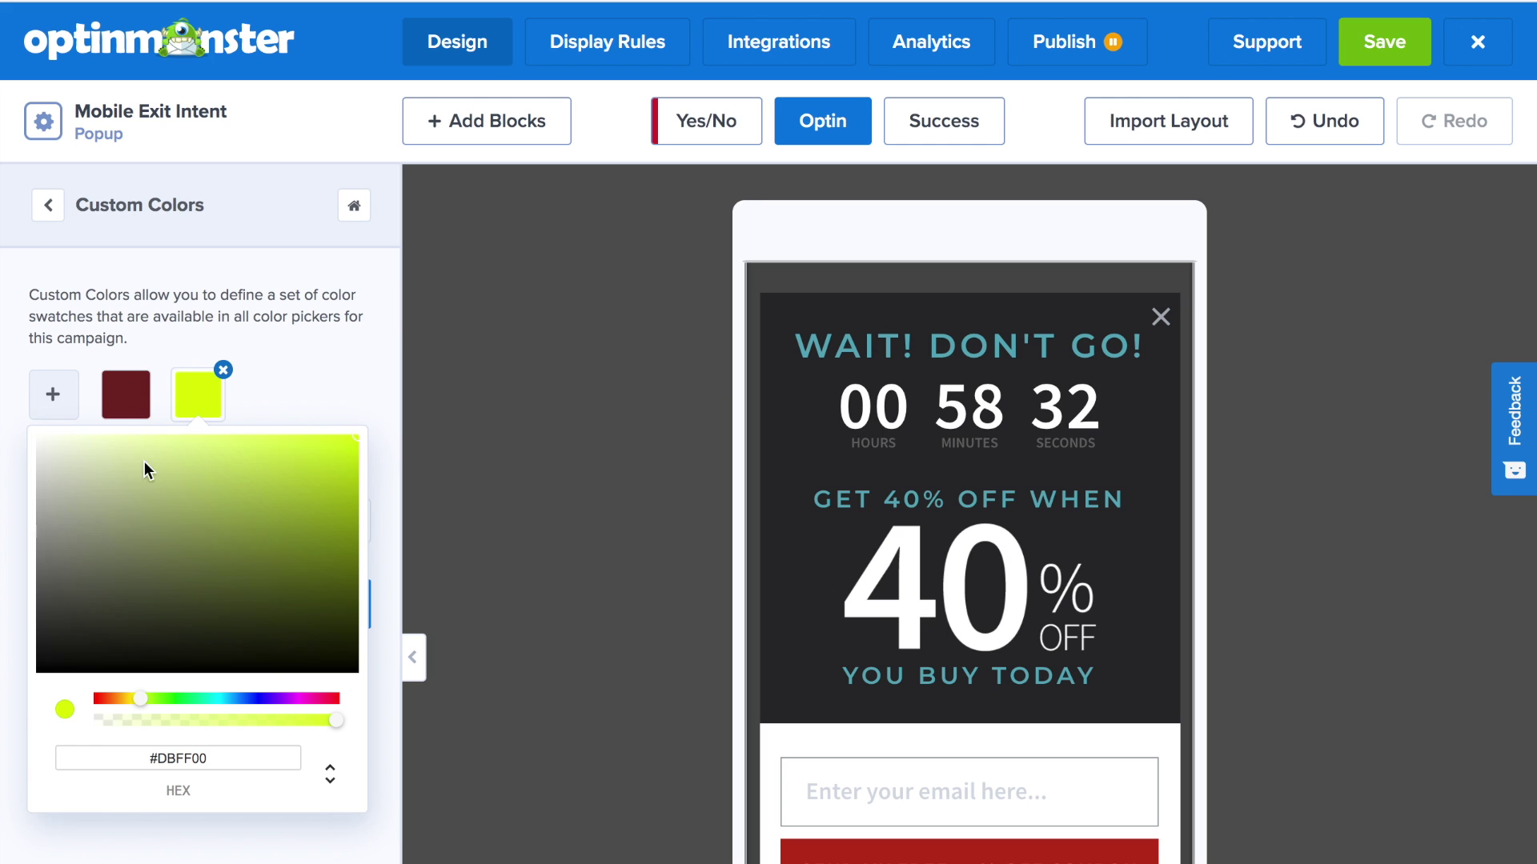
click(180, 344)
click(52, 396)
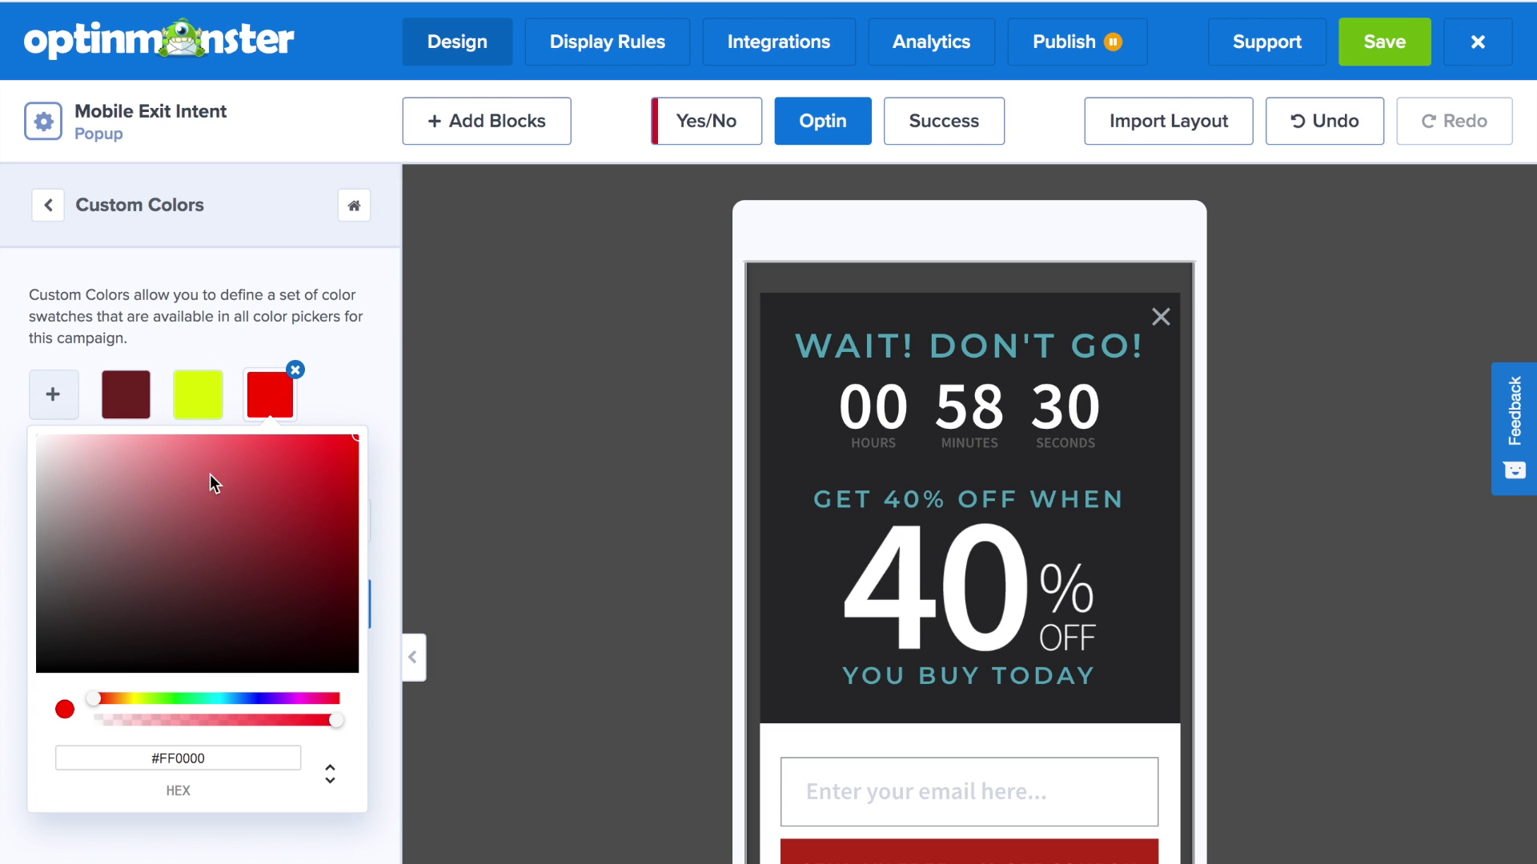
click(238, 698)
click(240, 396)
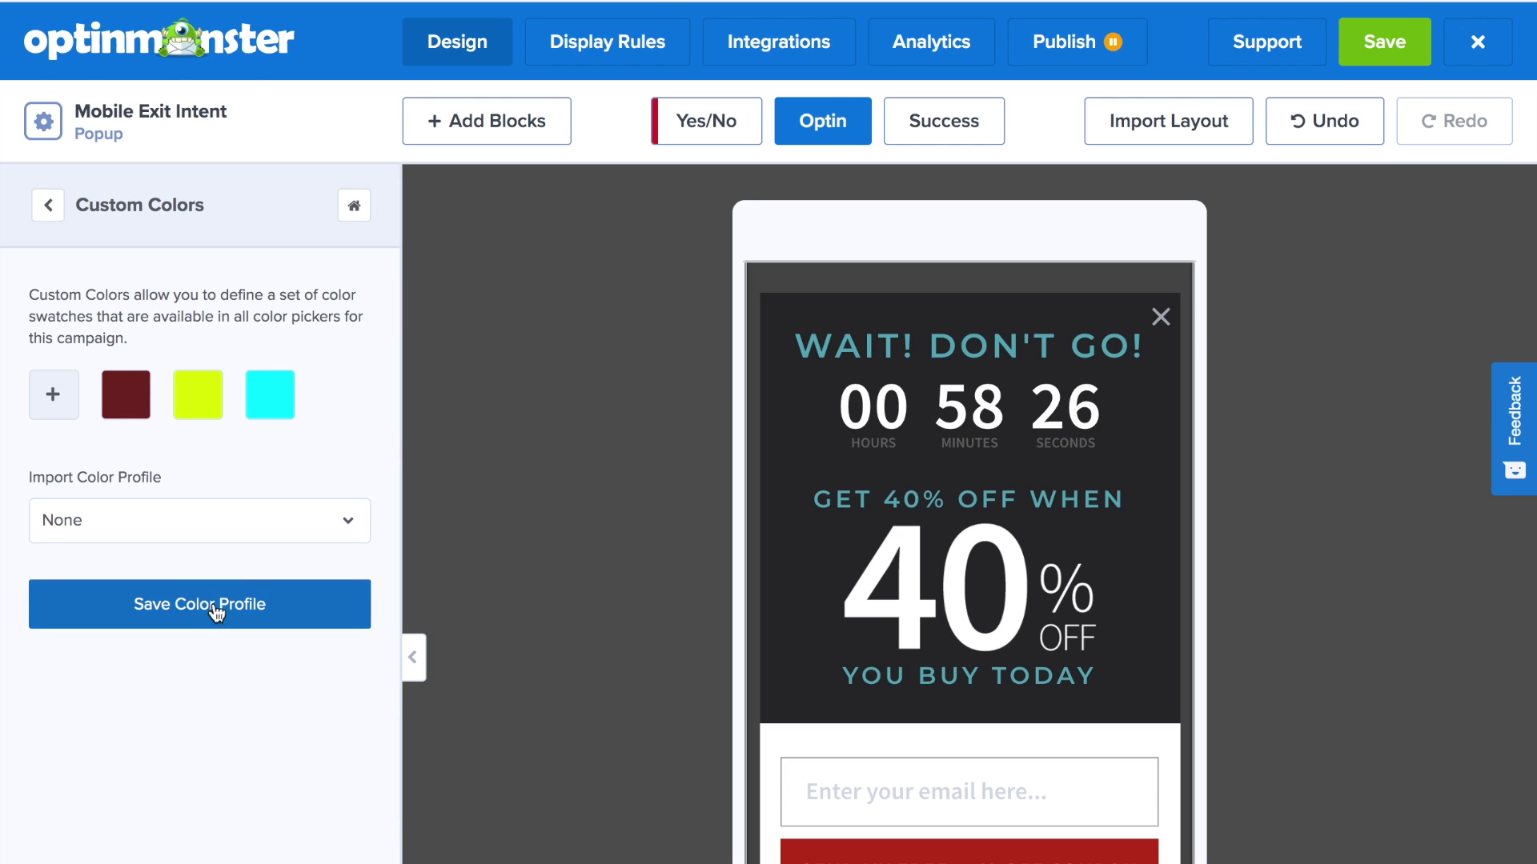
click(217, 613)
text(S)
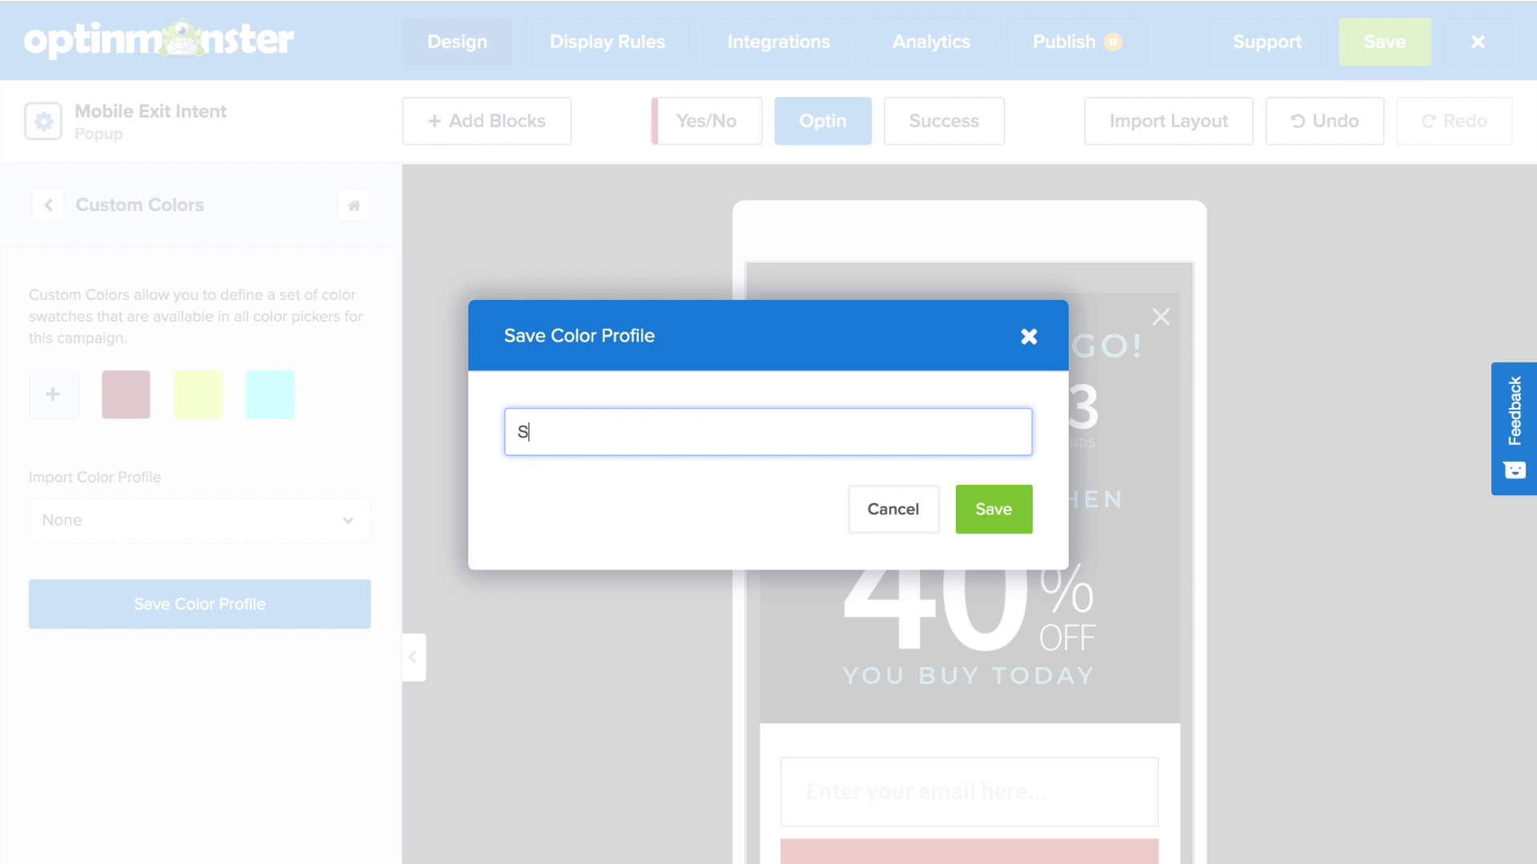
text(arah's Colors)
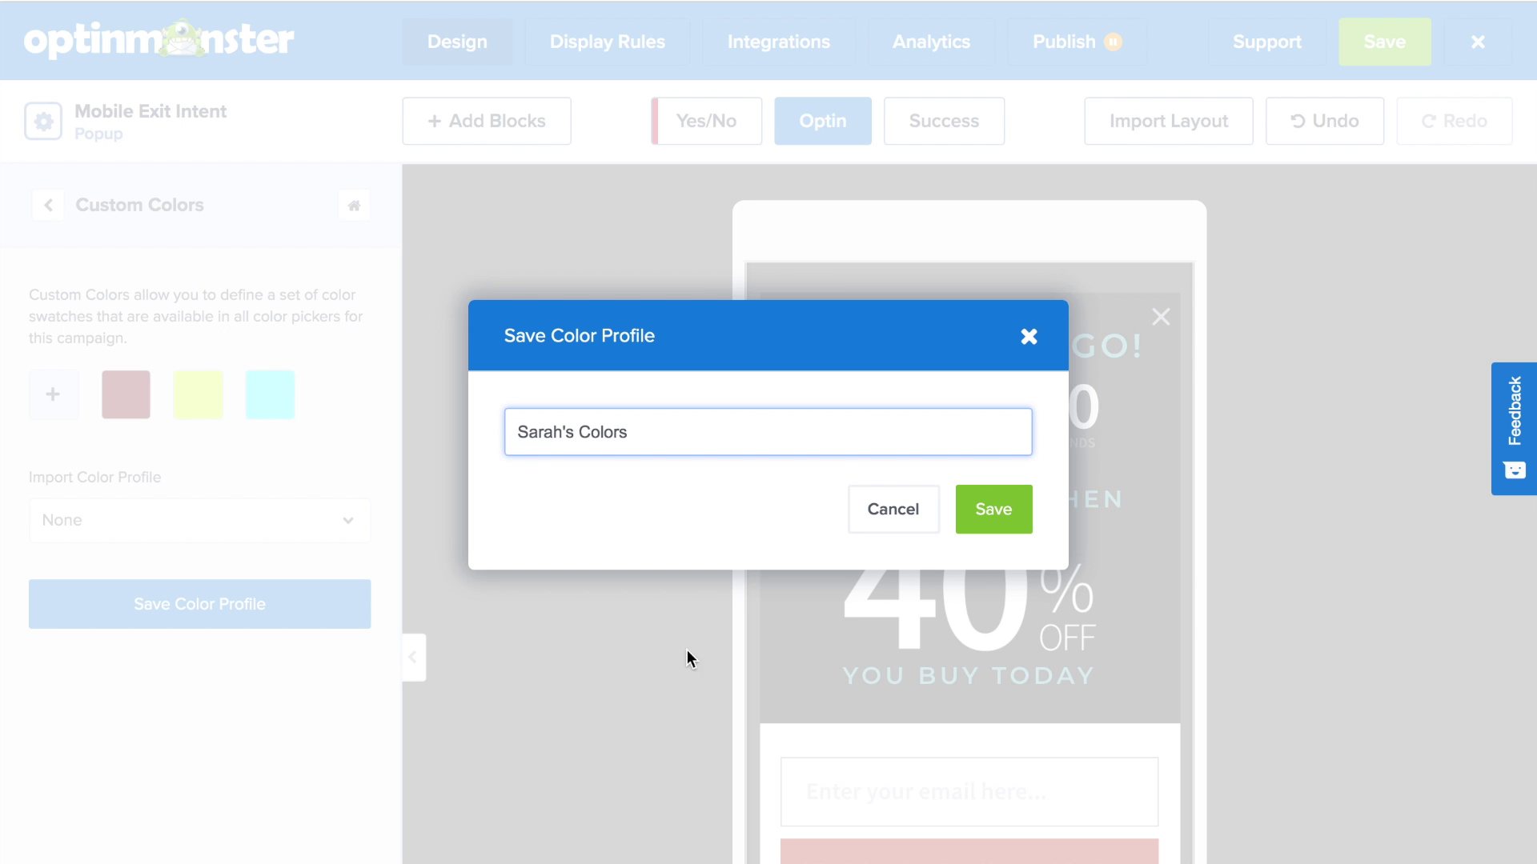
click(992, 509)
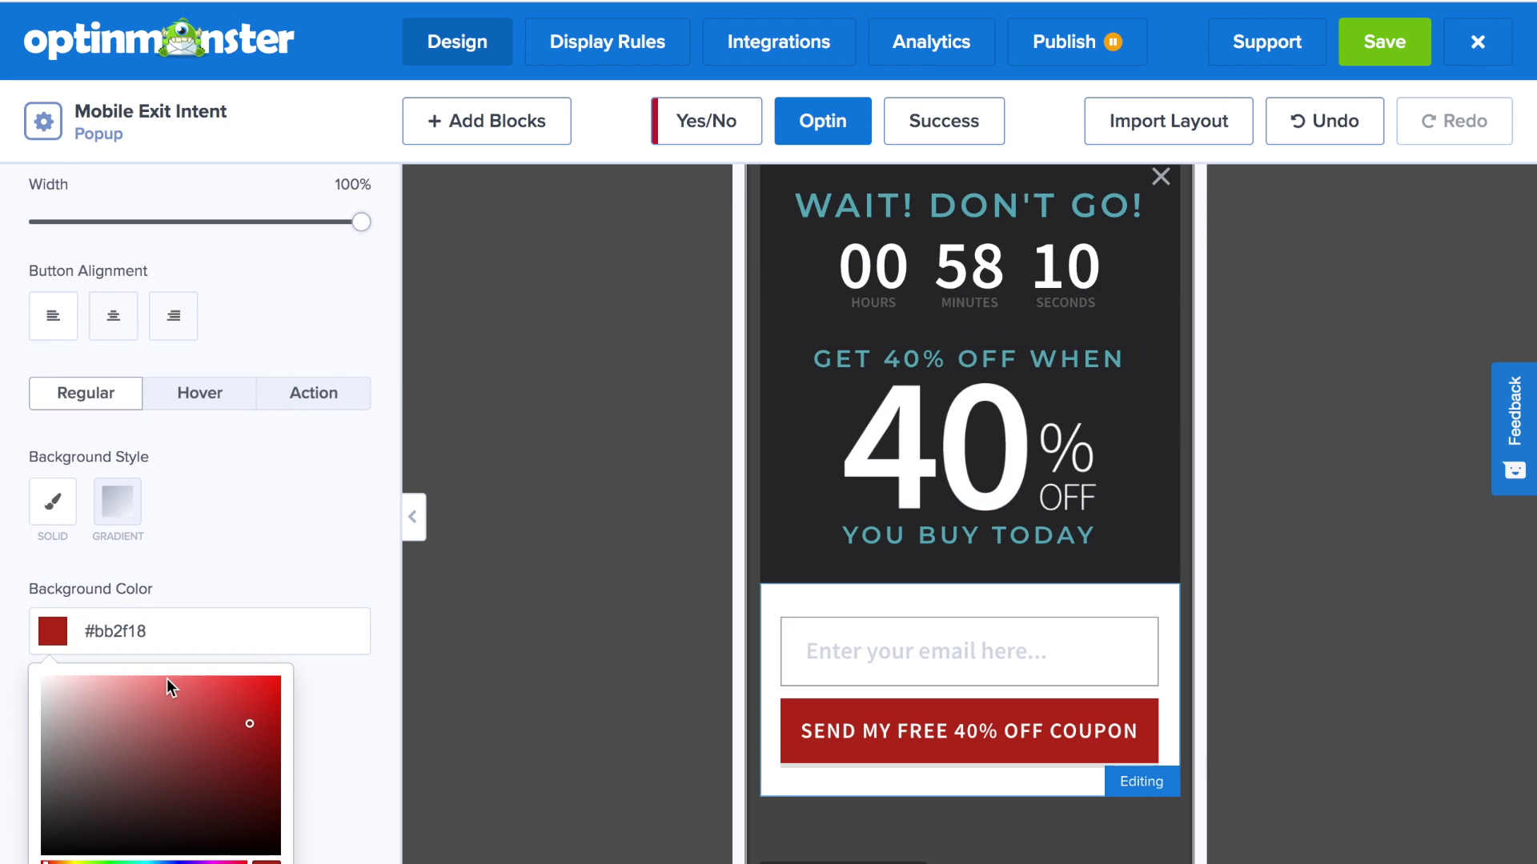
scroll(164, 680, down, 3)
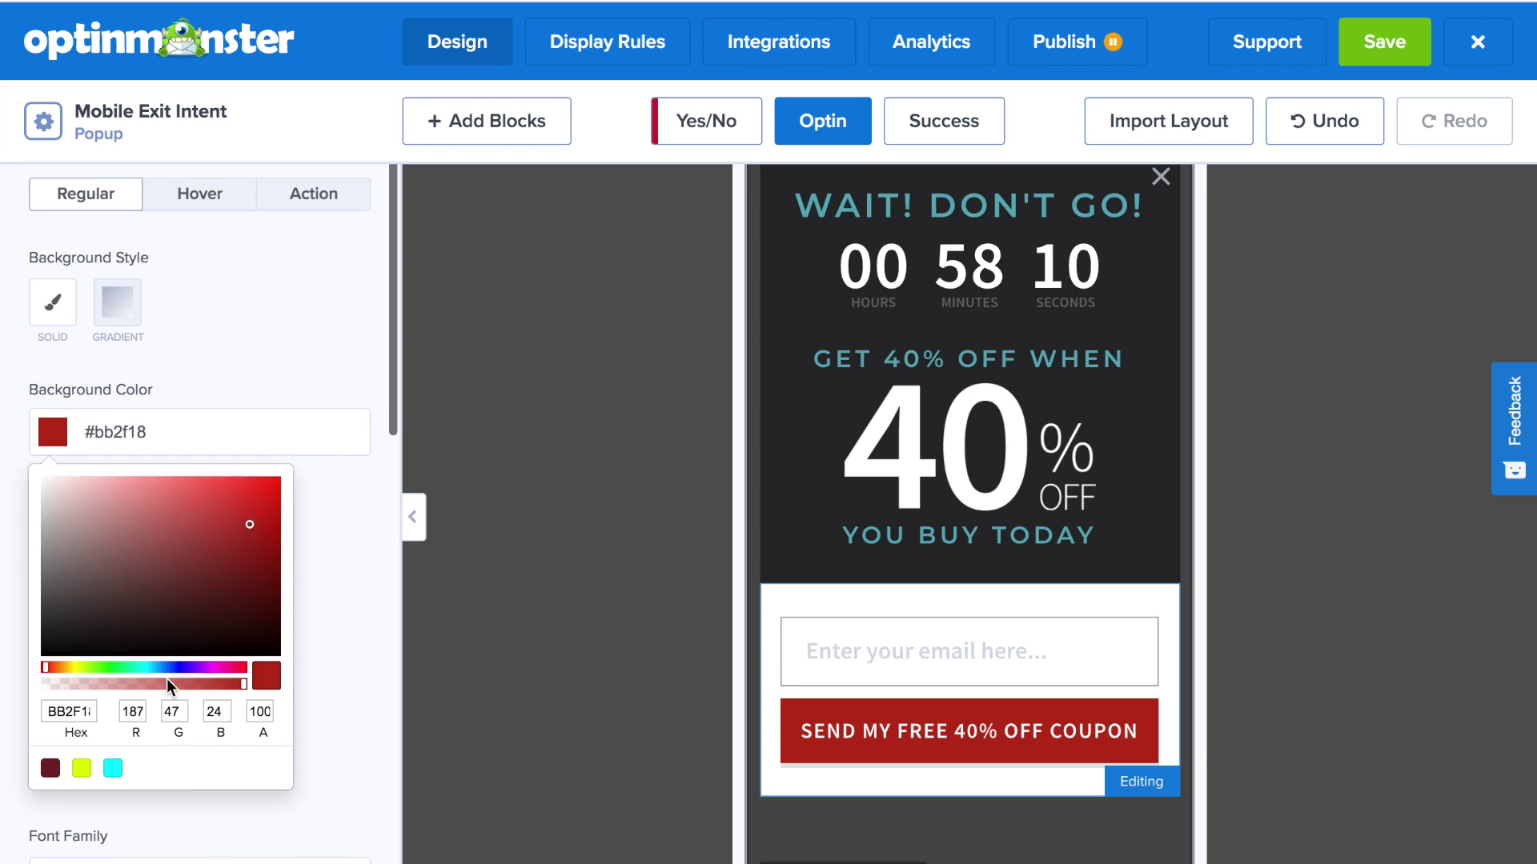
- Try the cyan and dark red swatches on the coupon button, then set it to bright red #f10a0a
click(113, 769)
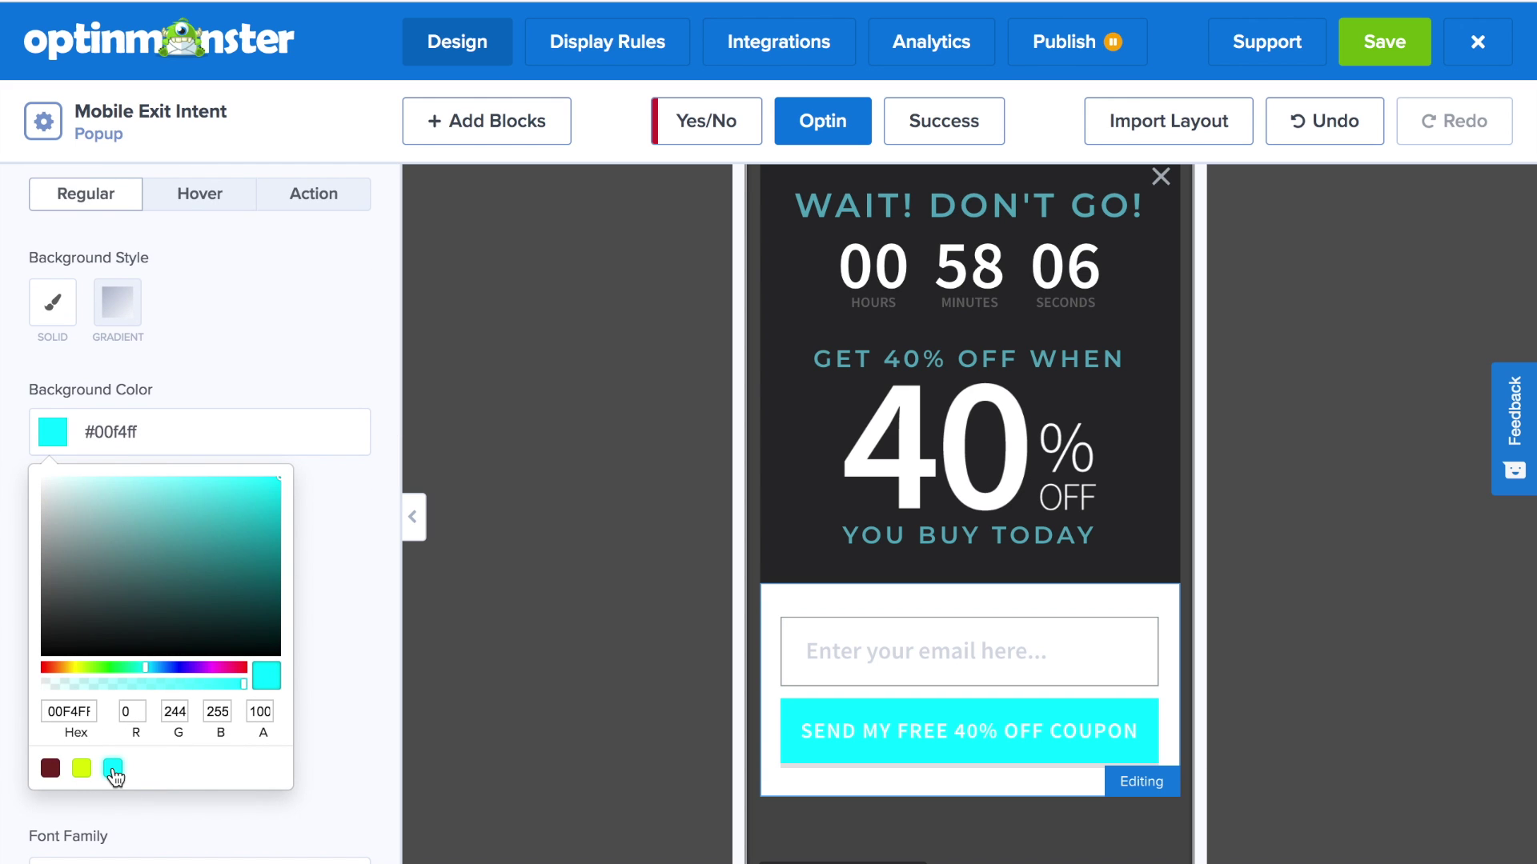
click(50, 768)
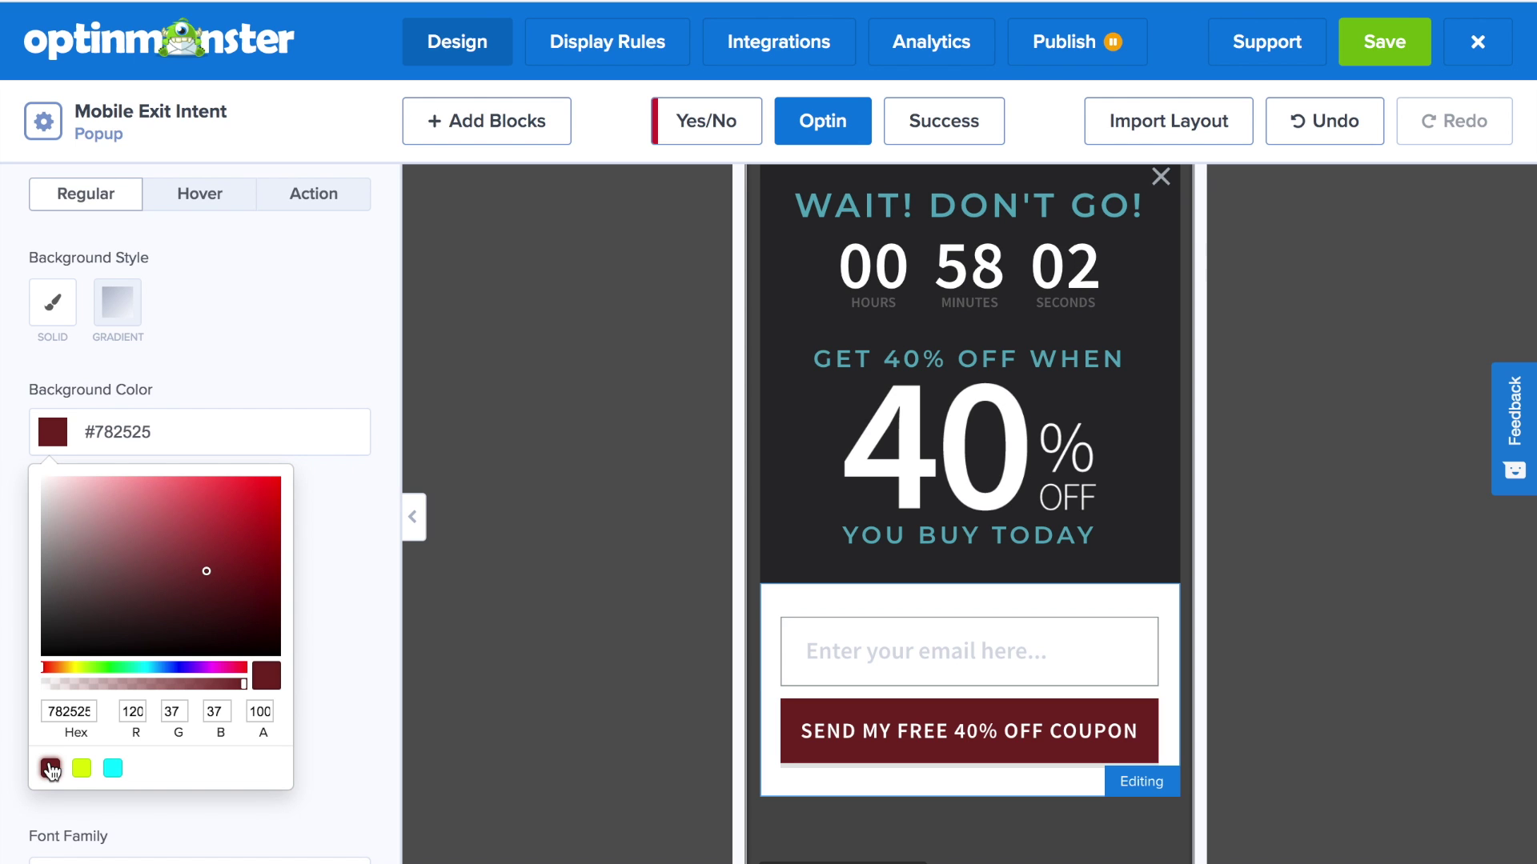
click(272, 485)
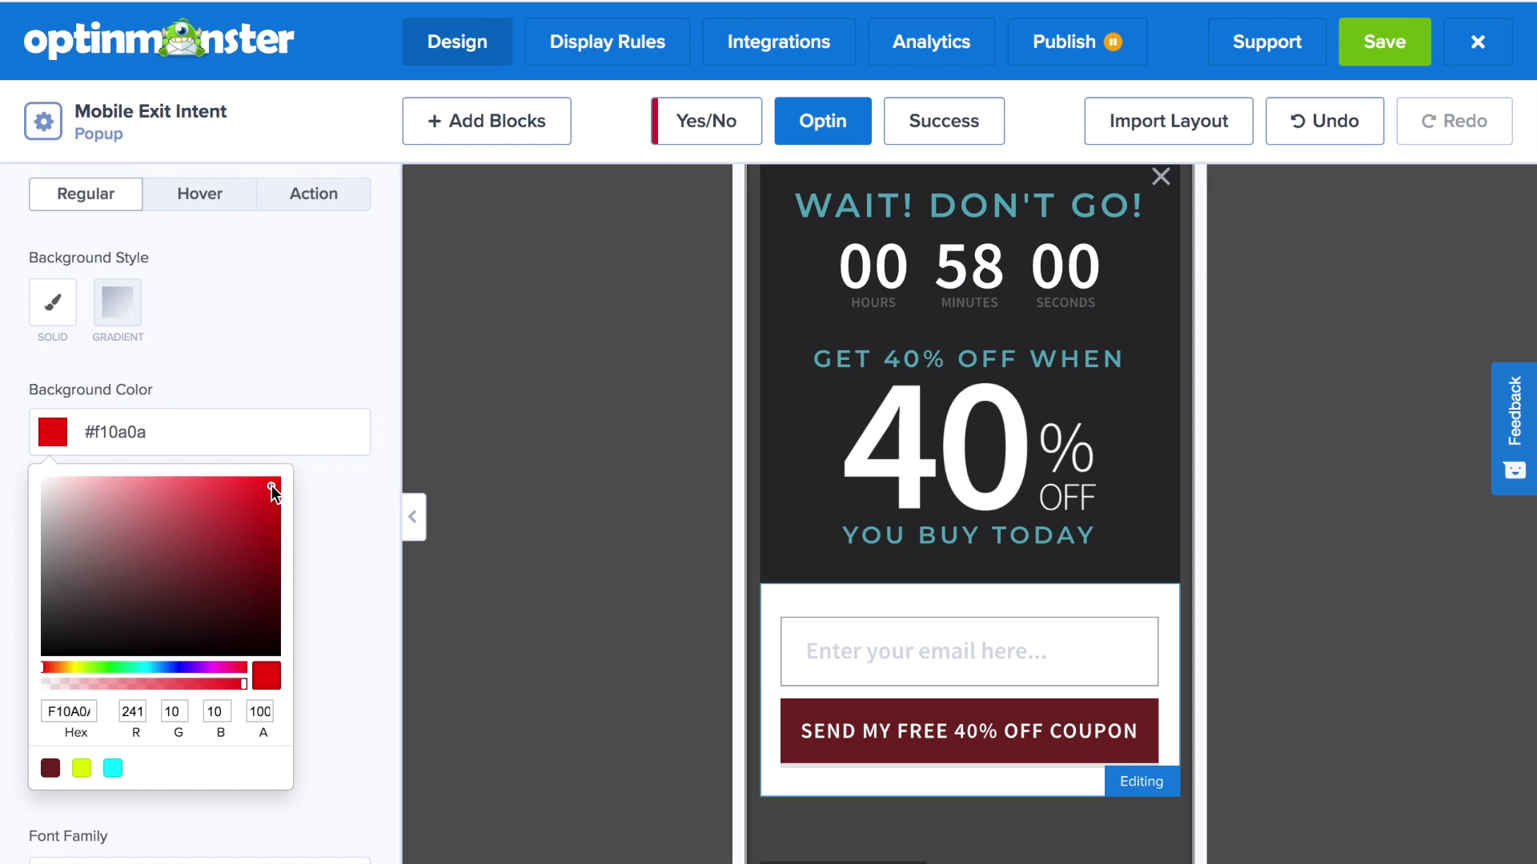
click(354, 493)
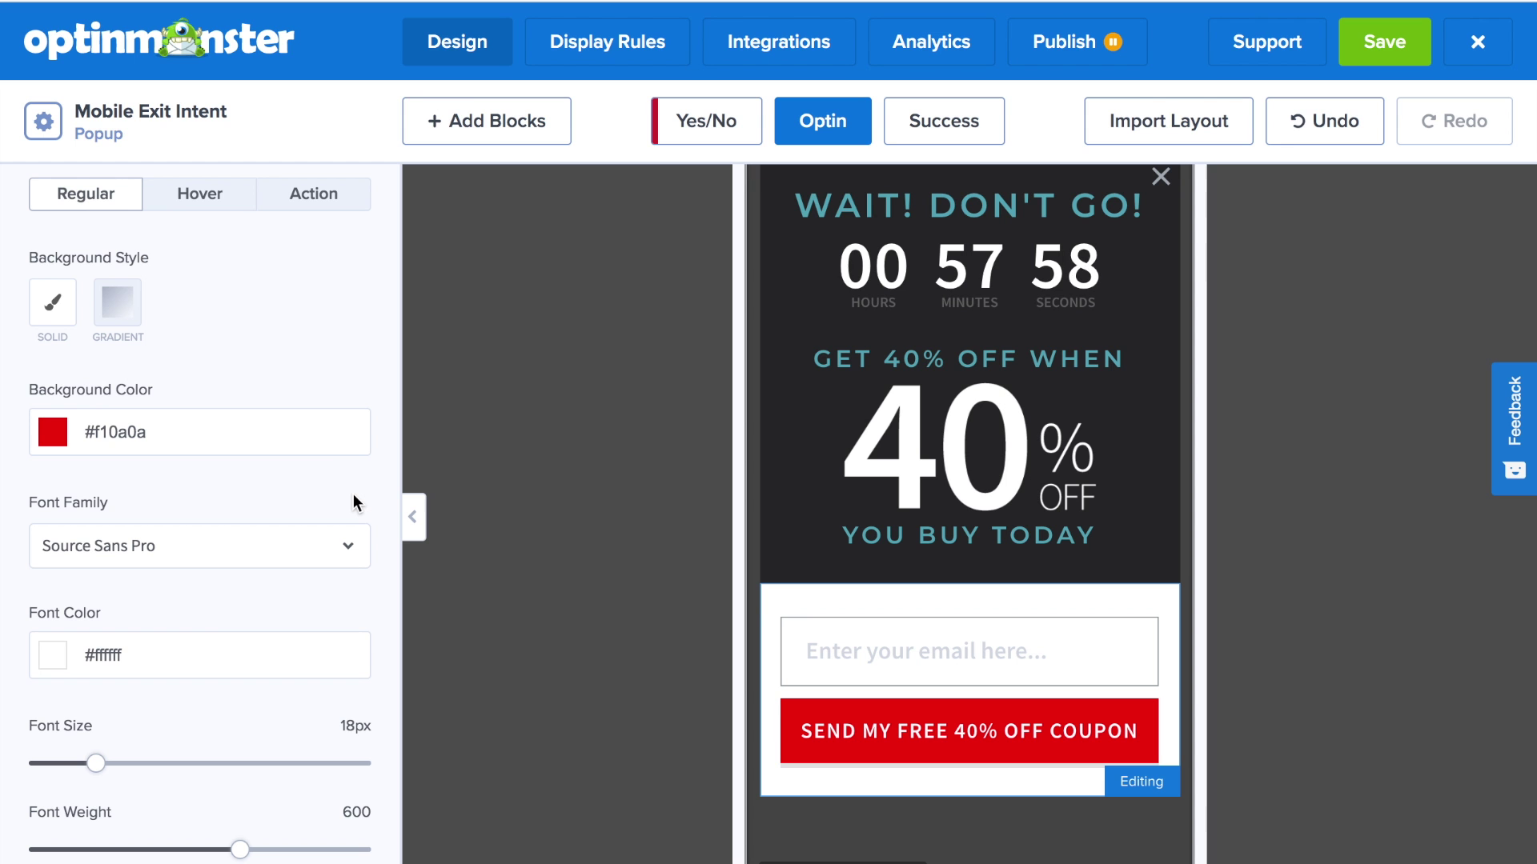
scroll(571, 532, up, 1)
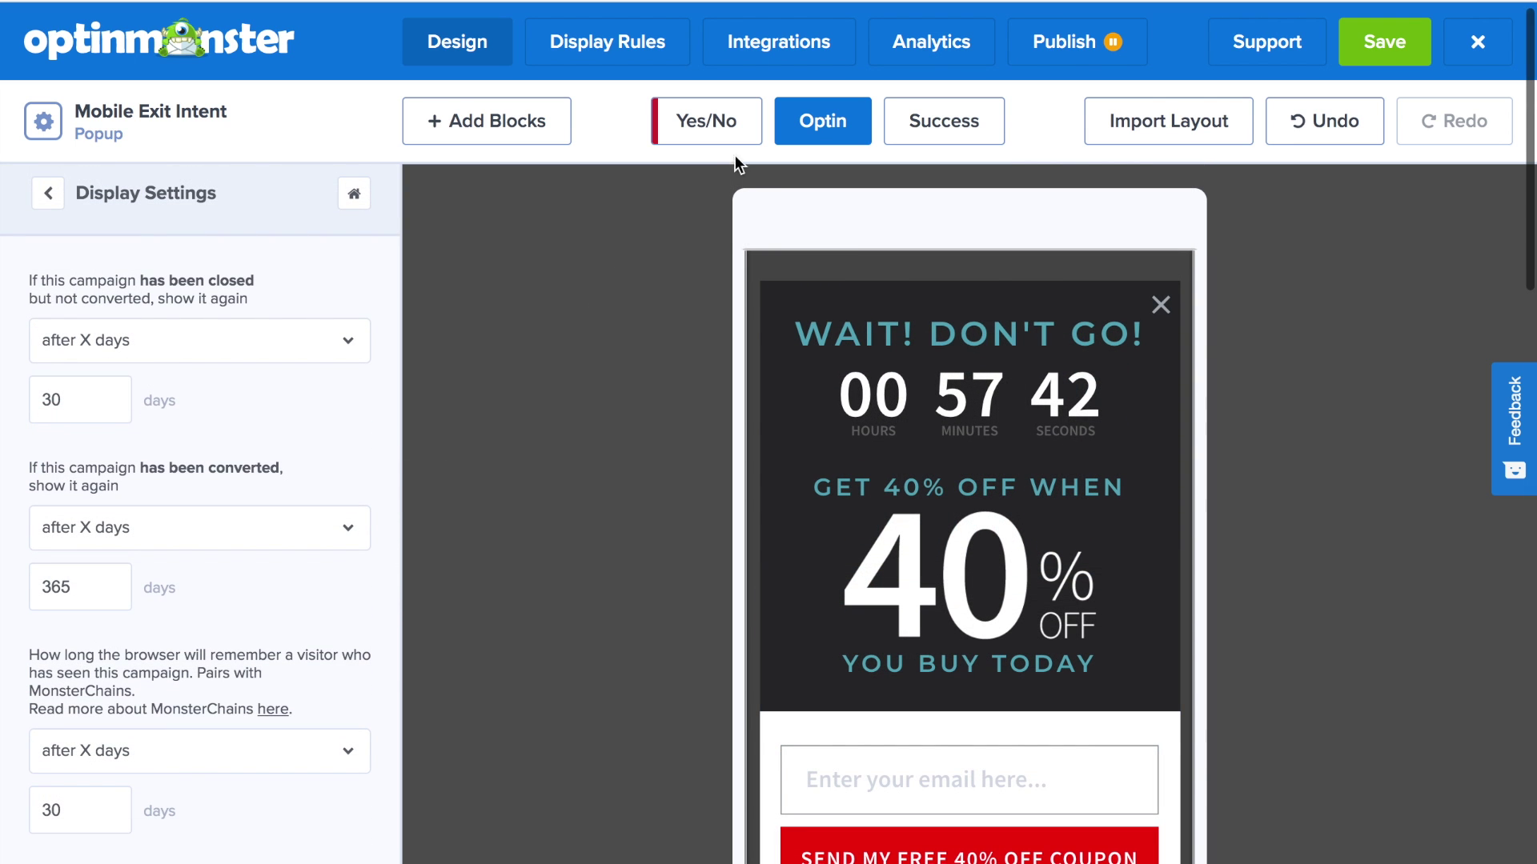
- Delete the countdown timer block from the popup's success view
click(924, 121)
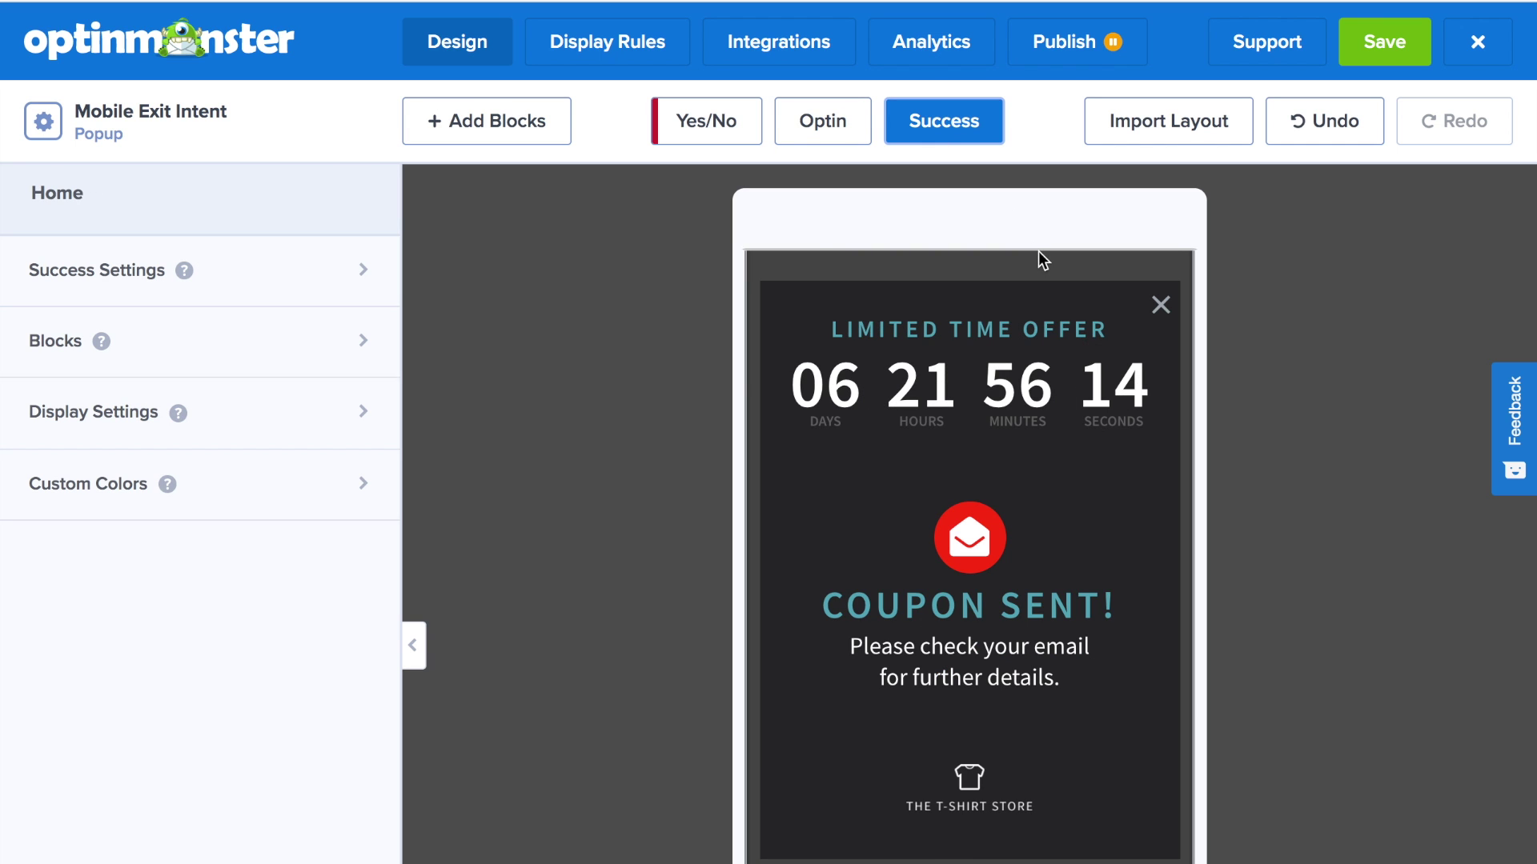
click(870, 373)
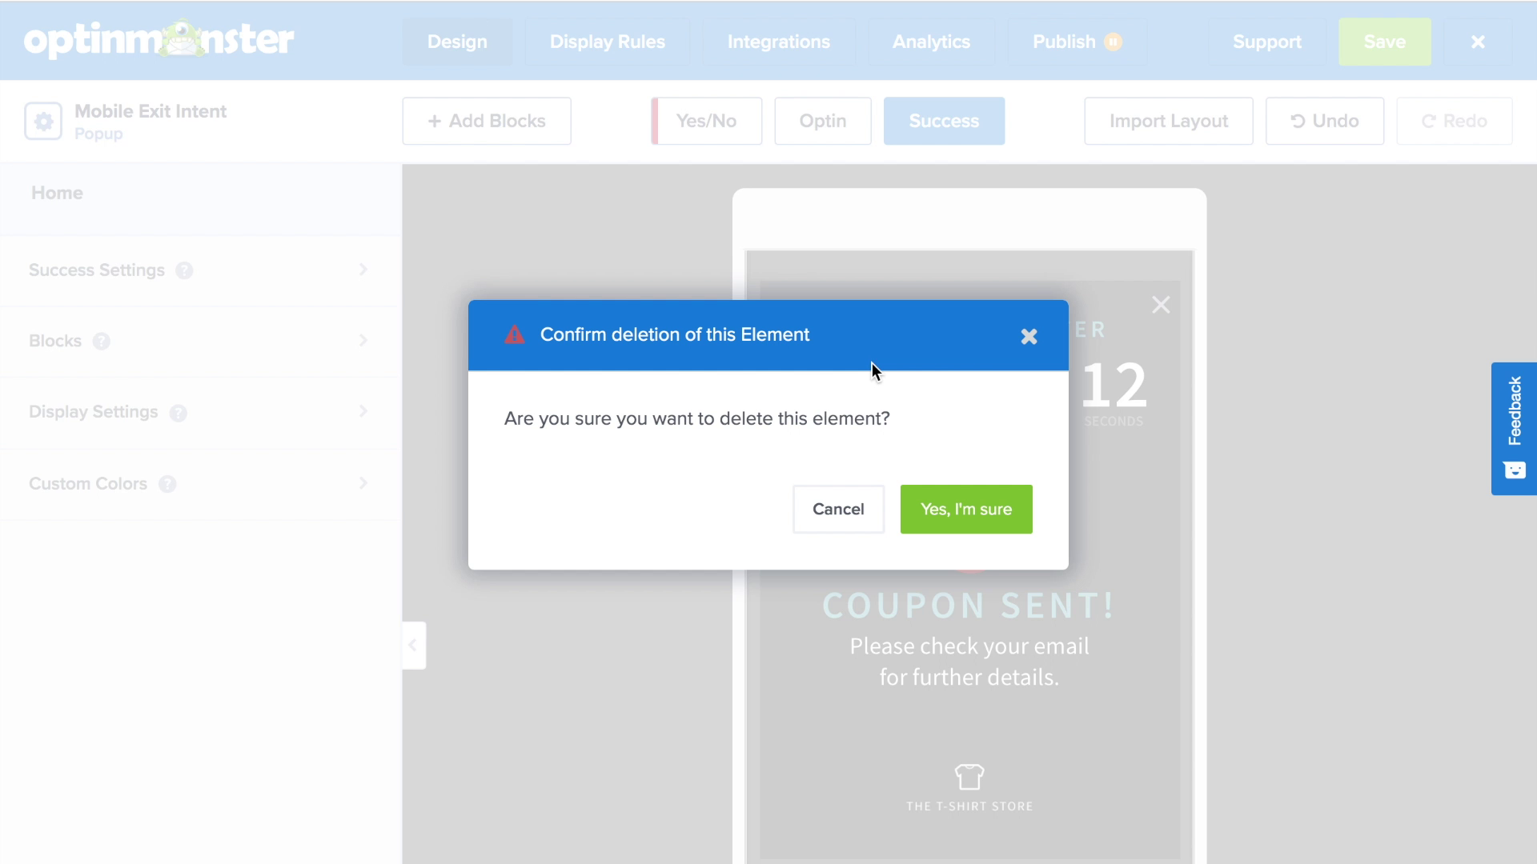
click(967, 509)
- Change the Limited Time Offer heading to 'YOU'RE ALMOST THERE…'
click(1335, 119)
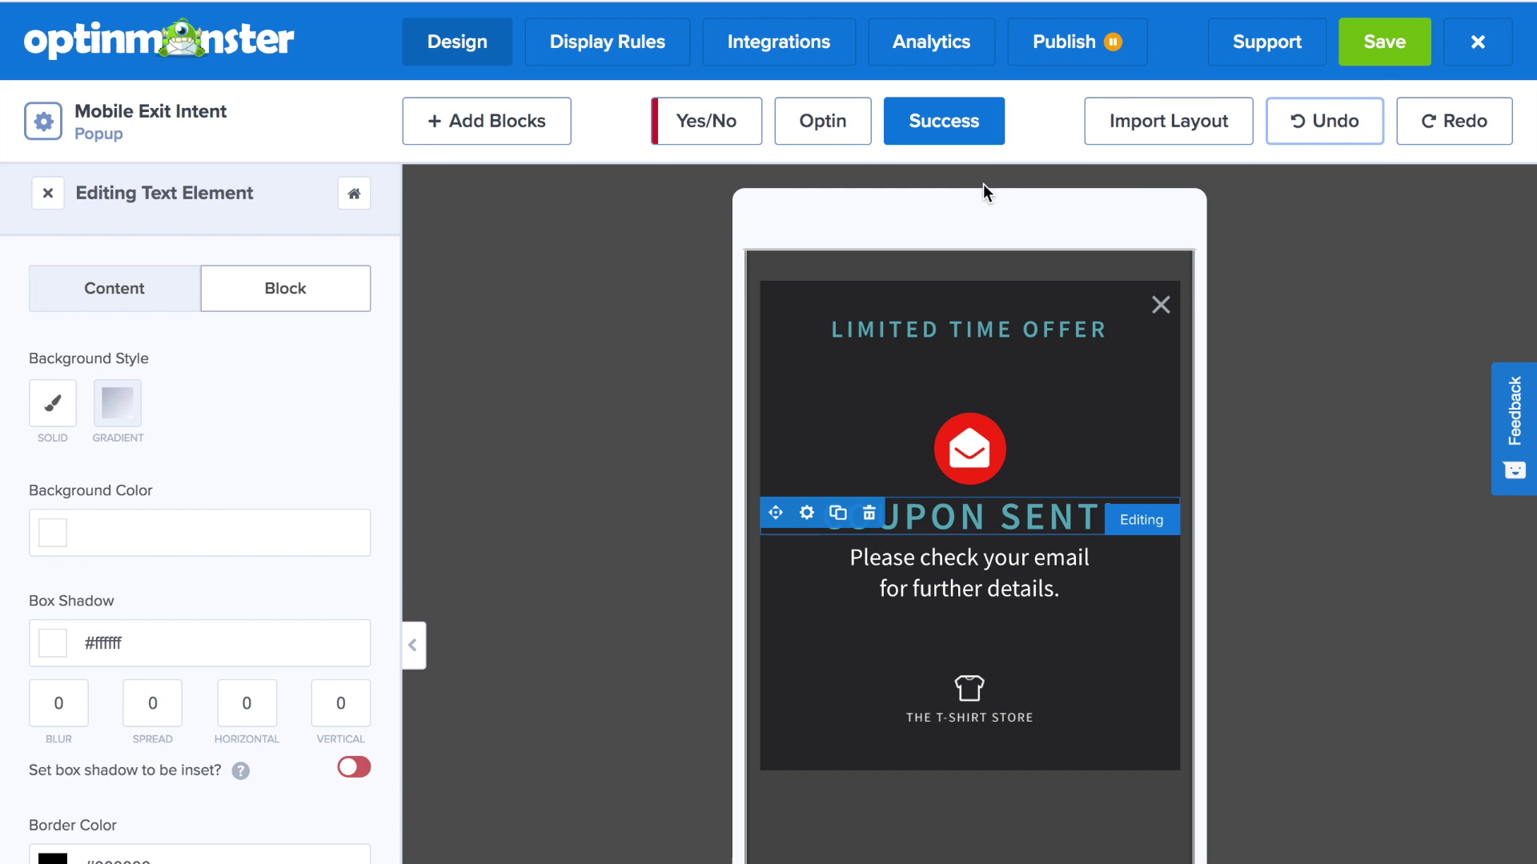
click(1079, 326)
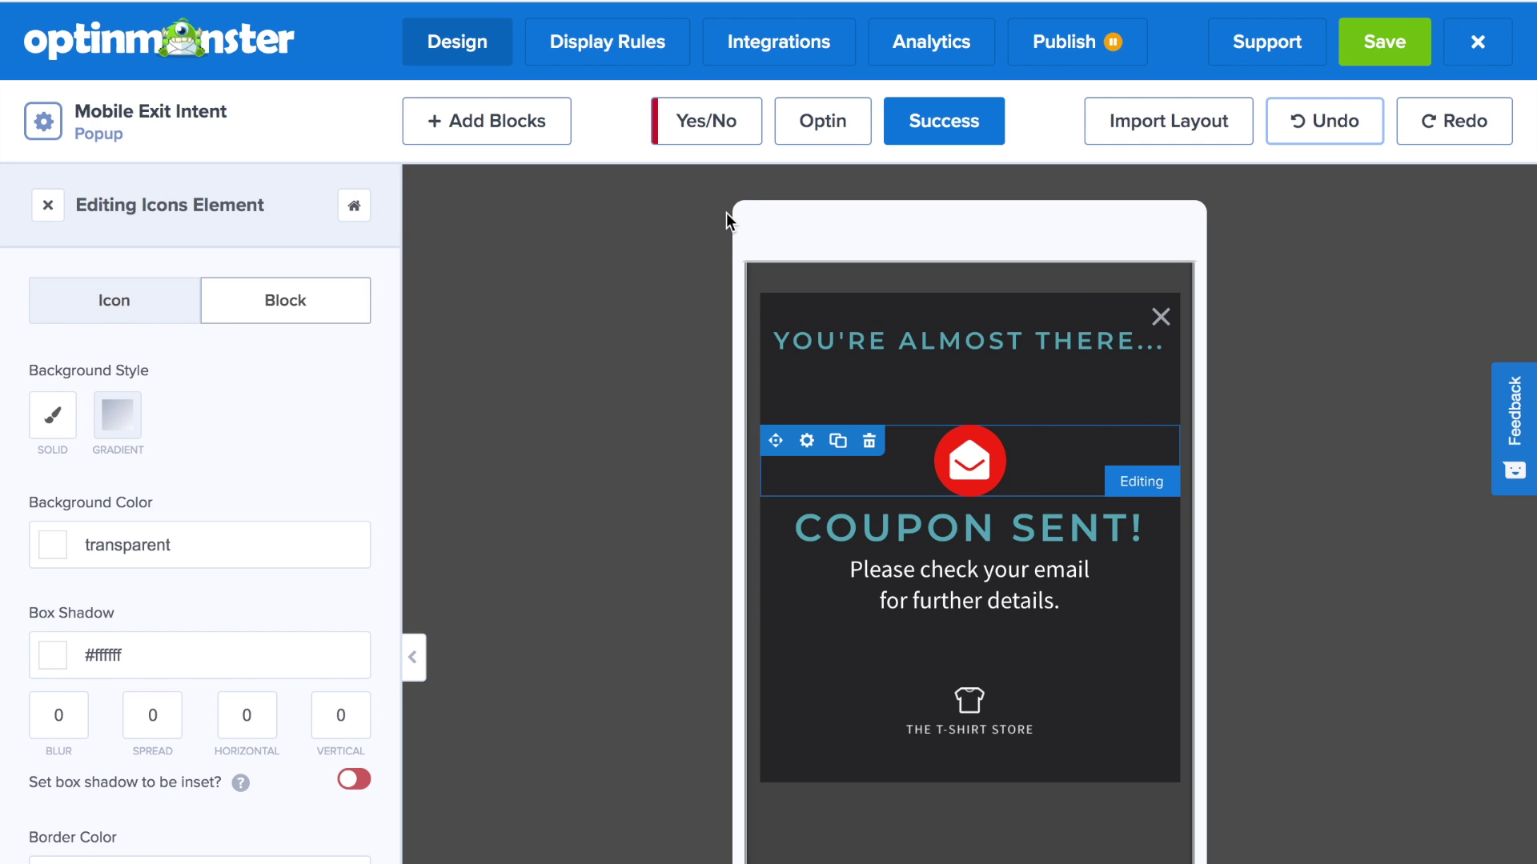
click(622, 44)
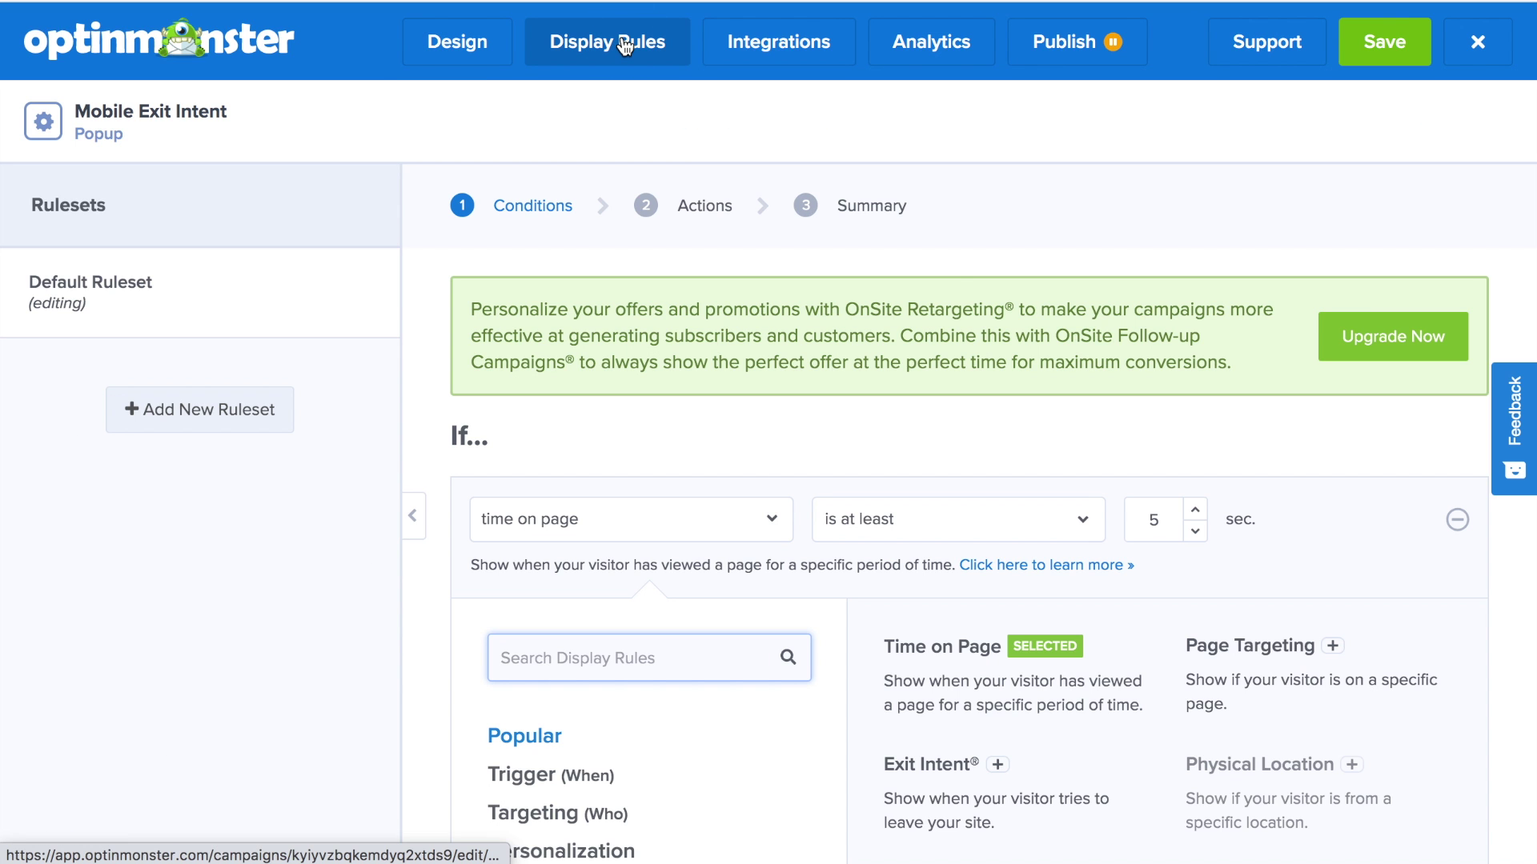
scroll(948, 263, down, 2)
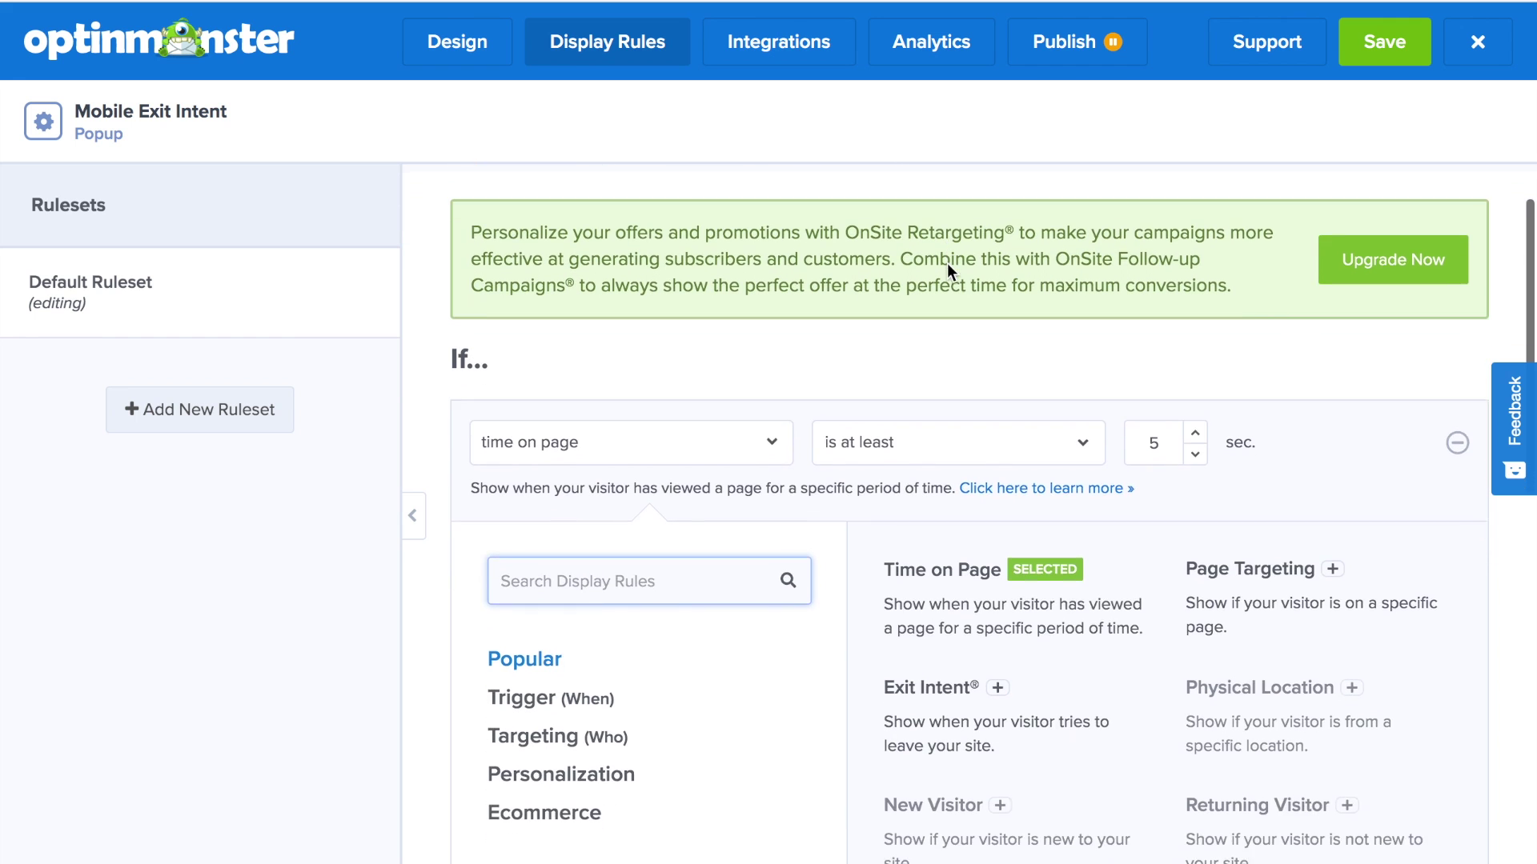
- Replace the 5-second time-on-page condition with an exit-detected trigger at High sensitivity
click(771, 380)
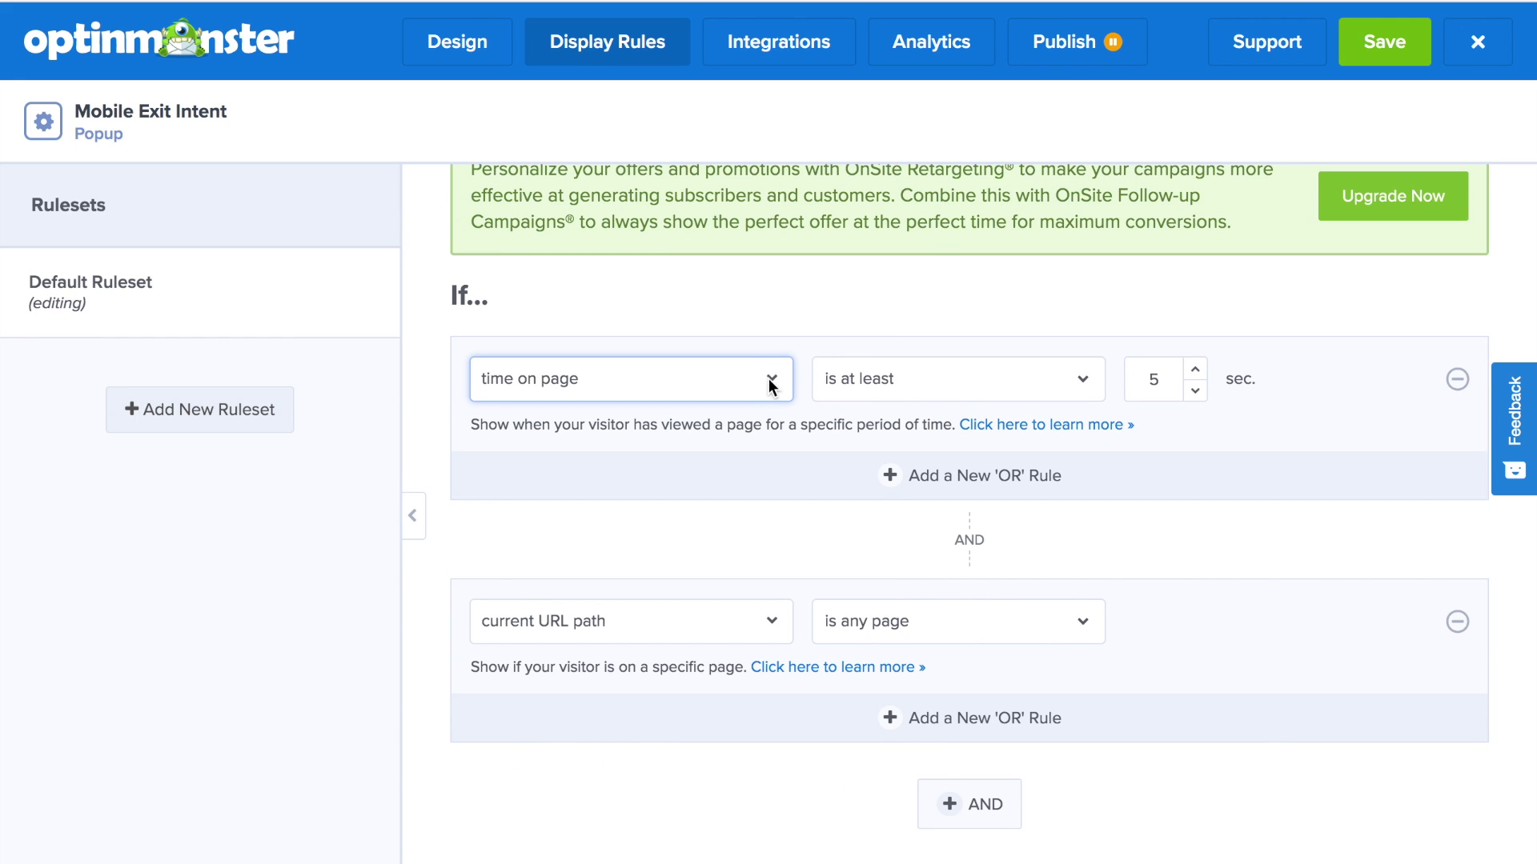
click(771, 384)
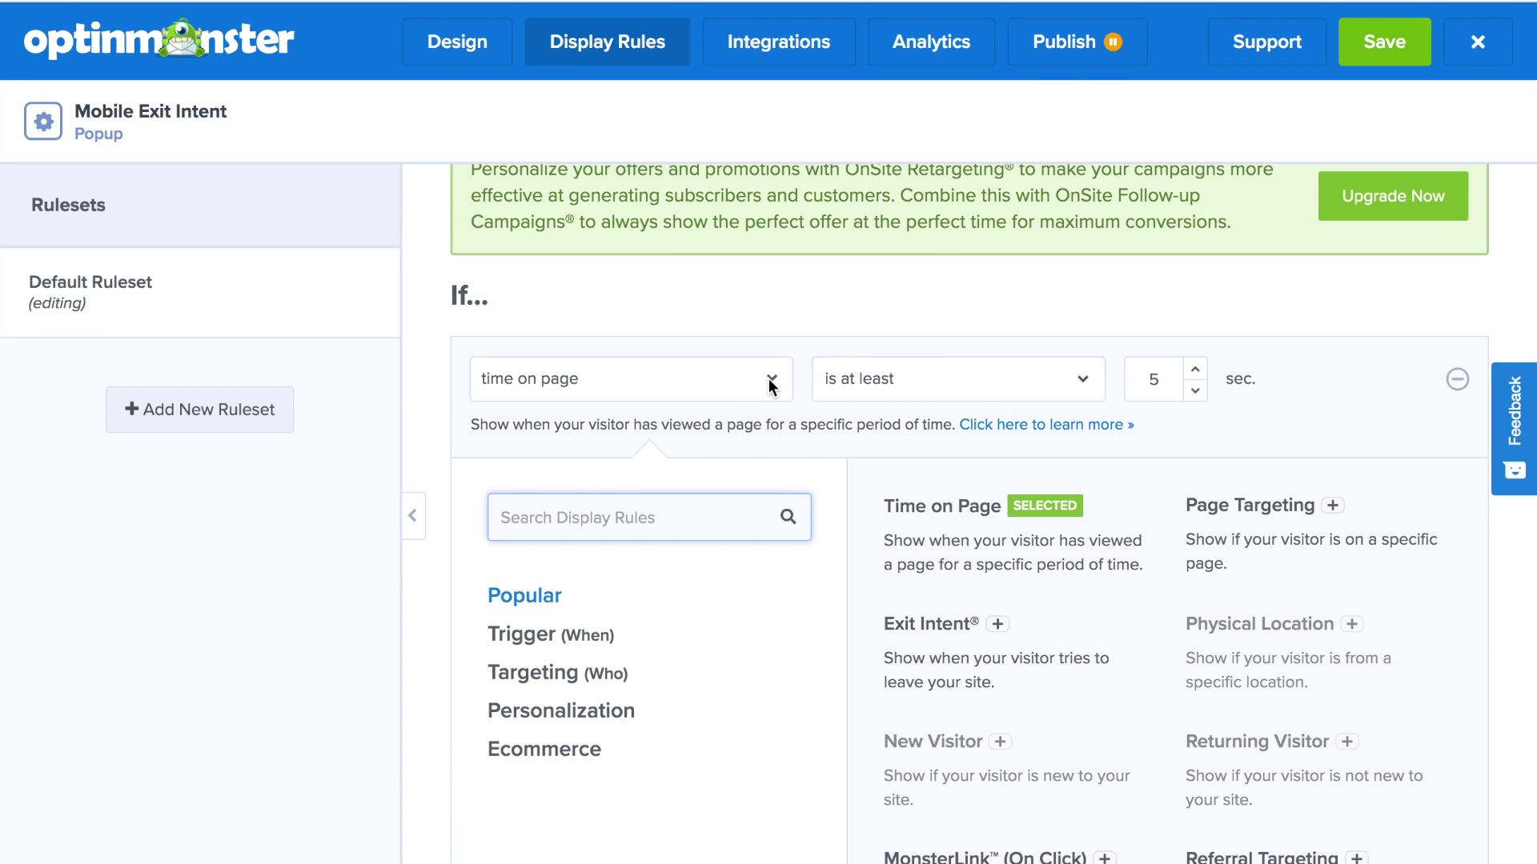
click(939, 626)
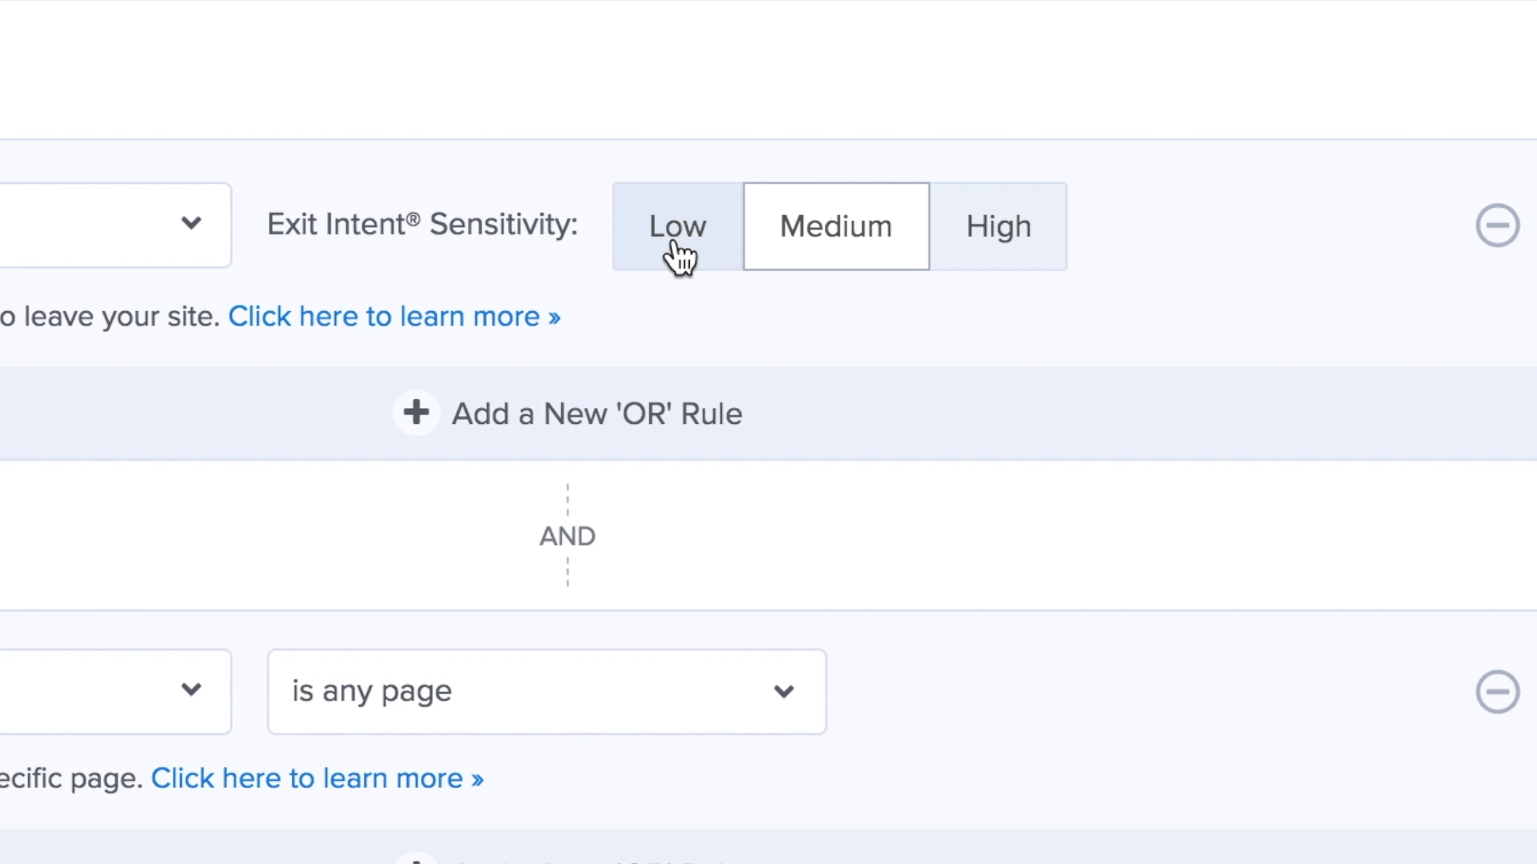
click(680, 256)
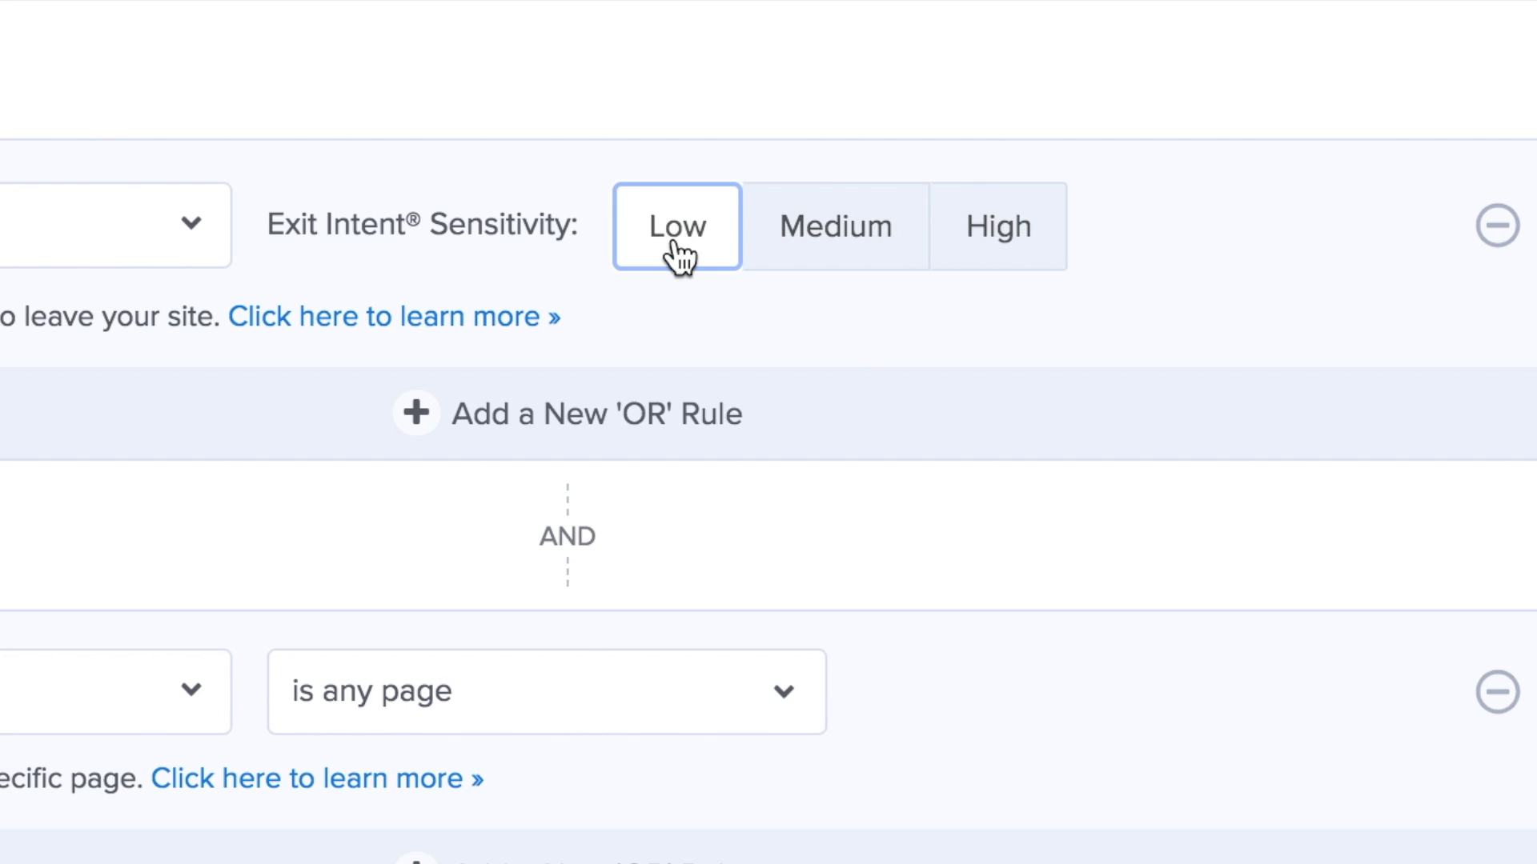
click(799, 256)
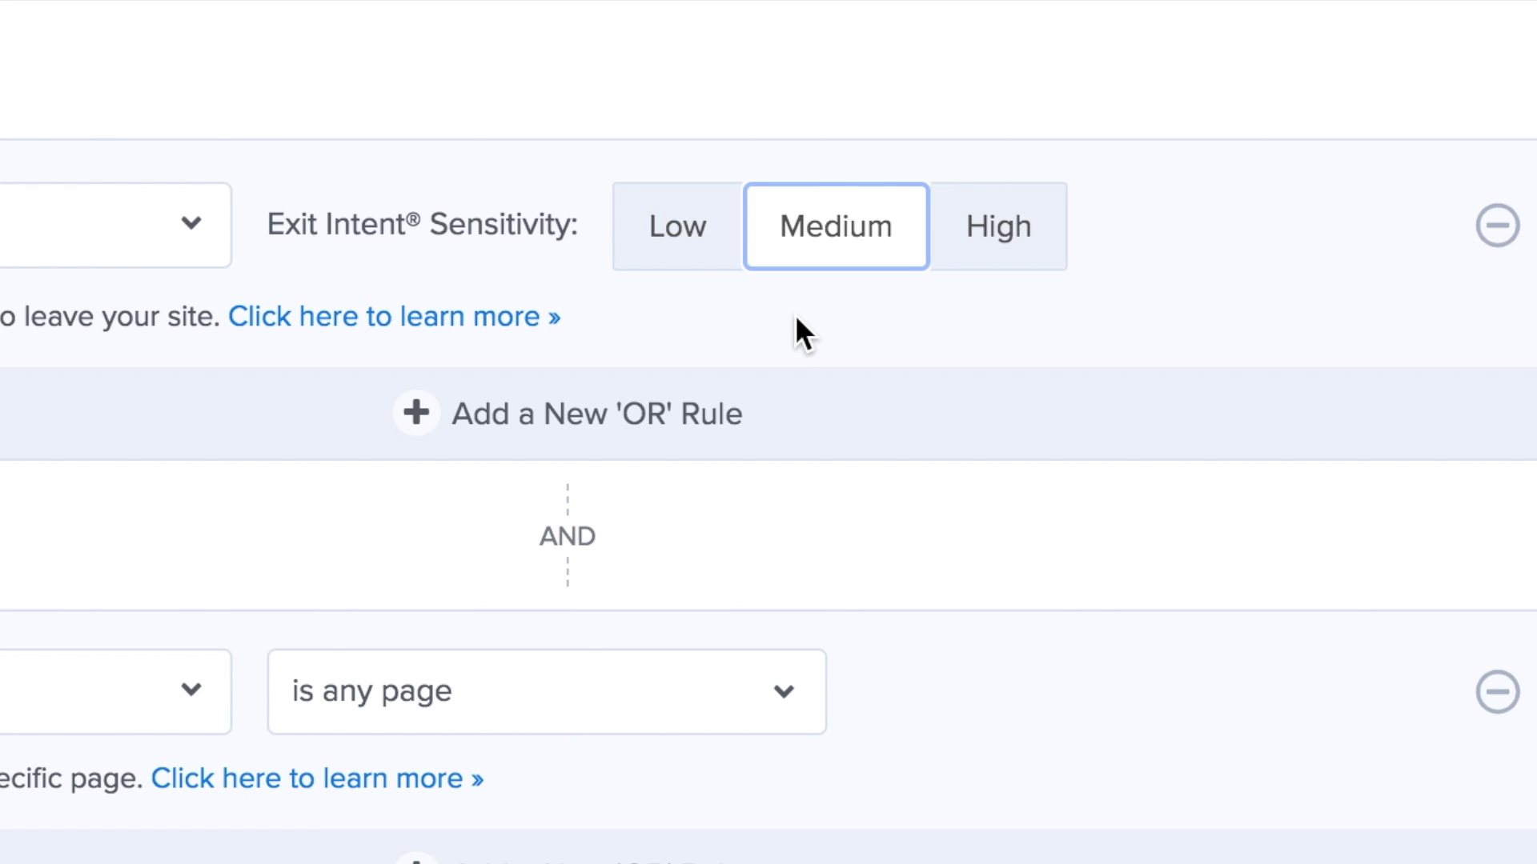
click(1015, 250)
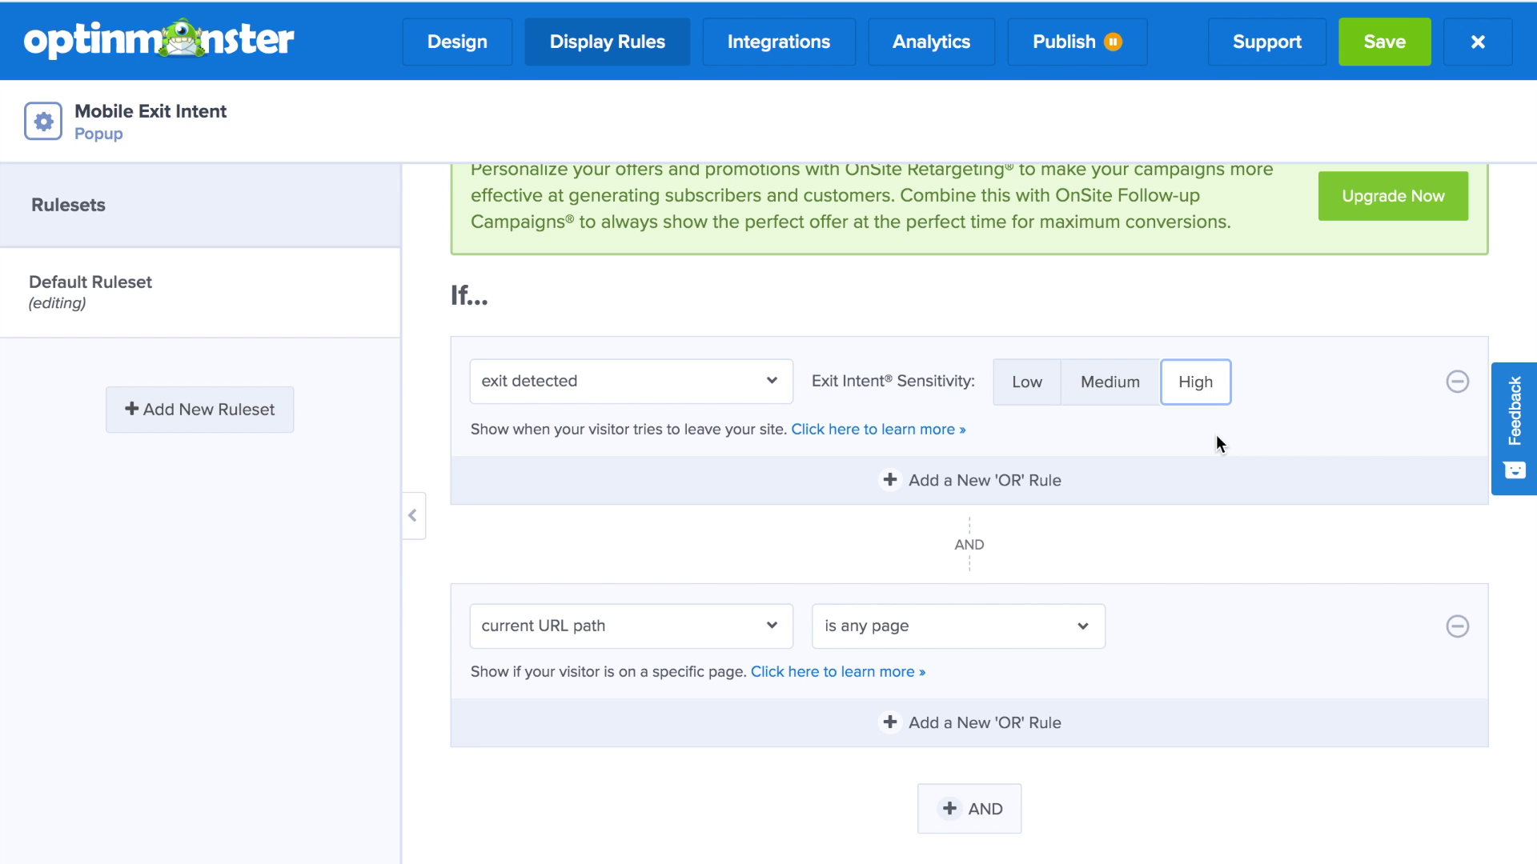
scroll(1216, 436, down, 2)
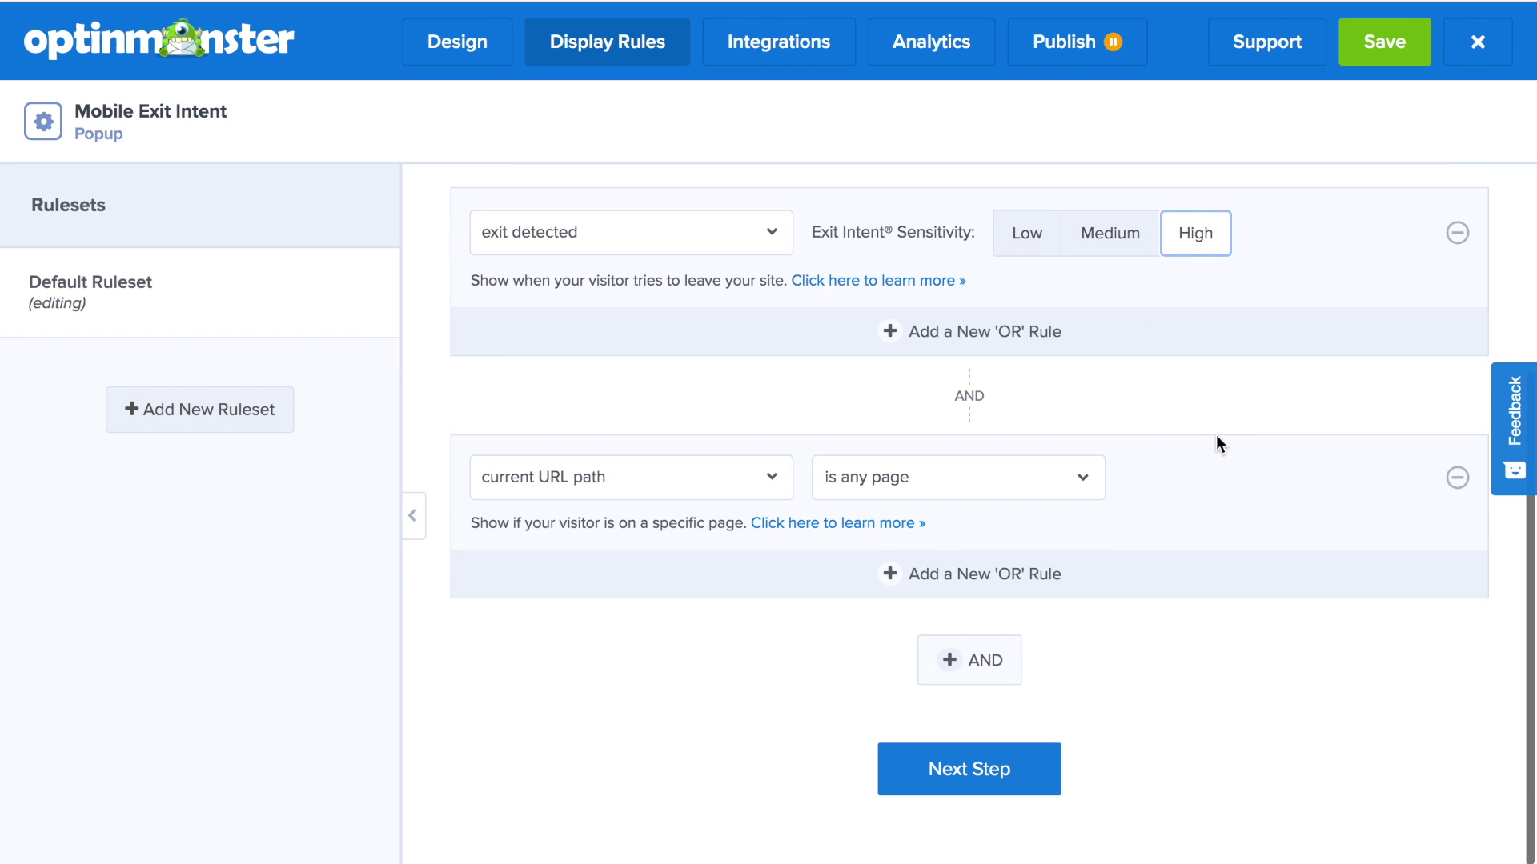
click(1007, 777)
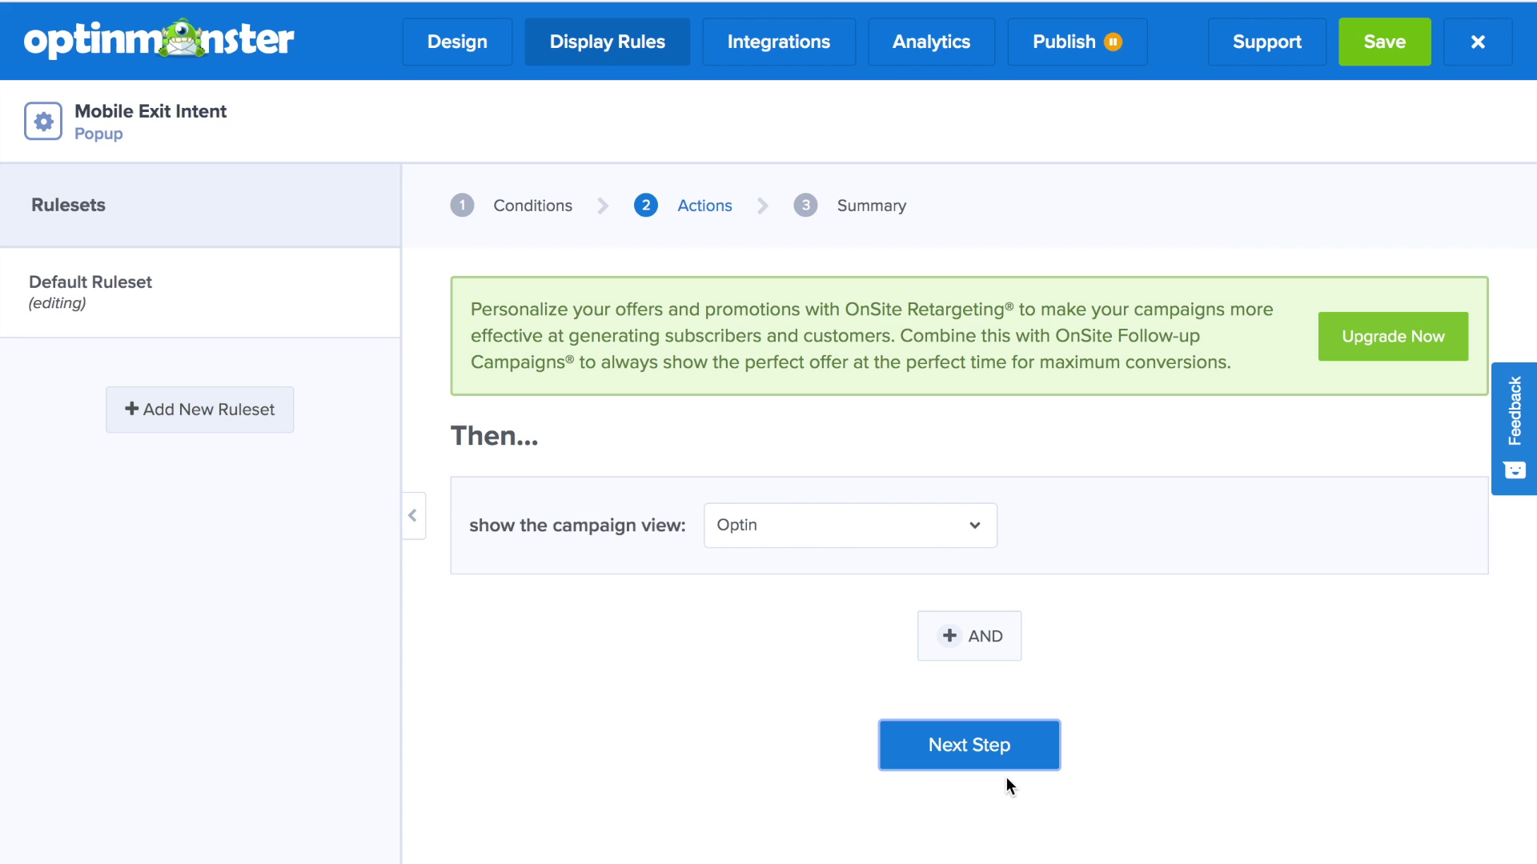
- Review the exit-detected, any-page rule summary, then go to the campaign's integrations
click(998, 746)
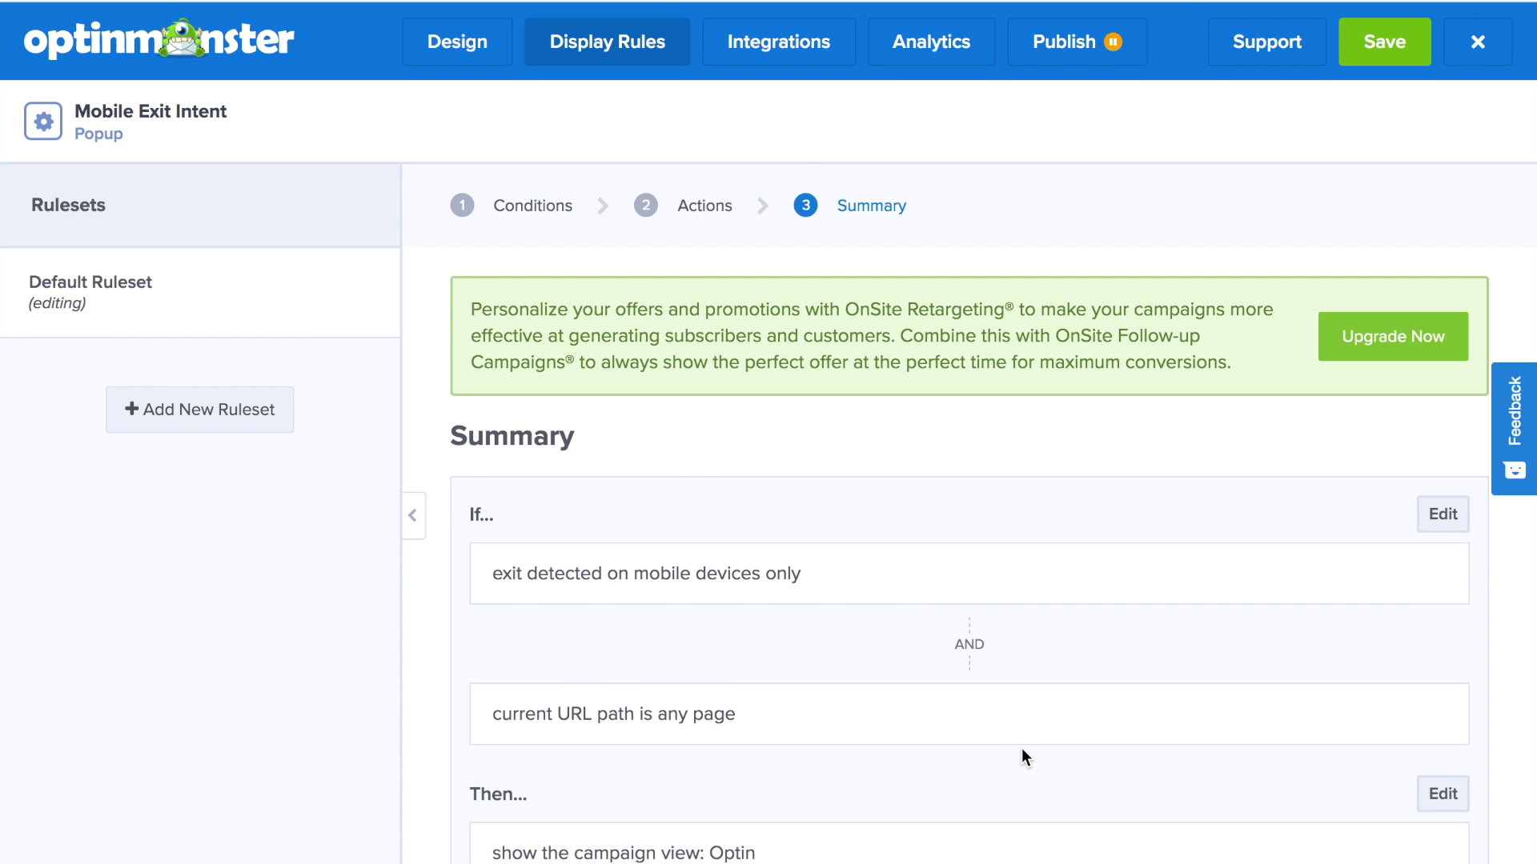
scroll(1022, 749, down, 2)
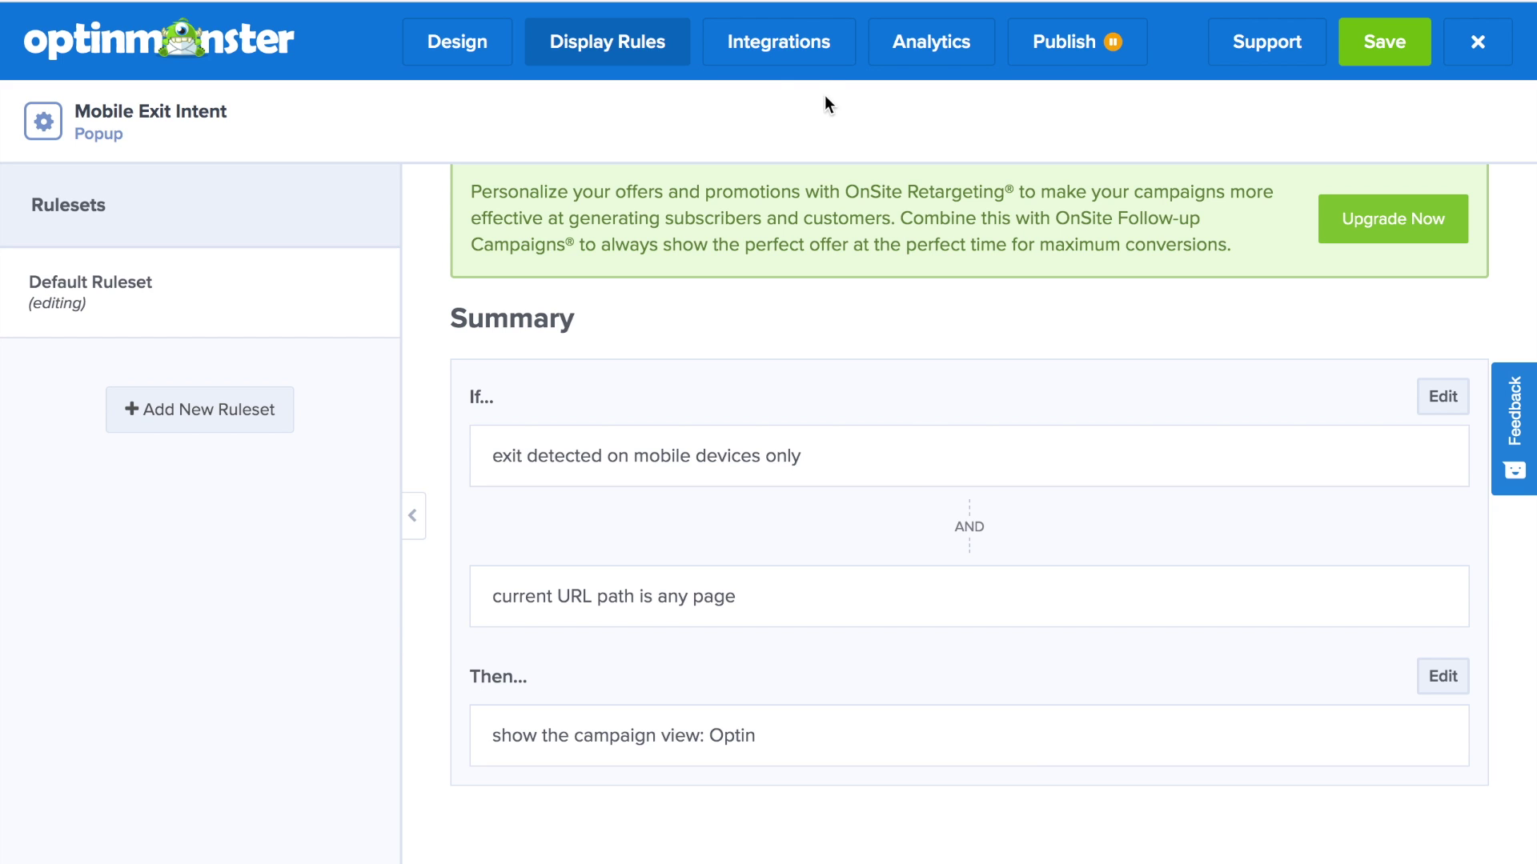
click(795, 57)
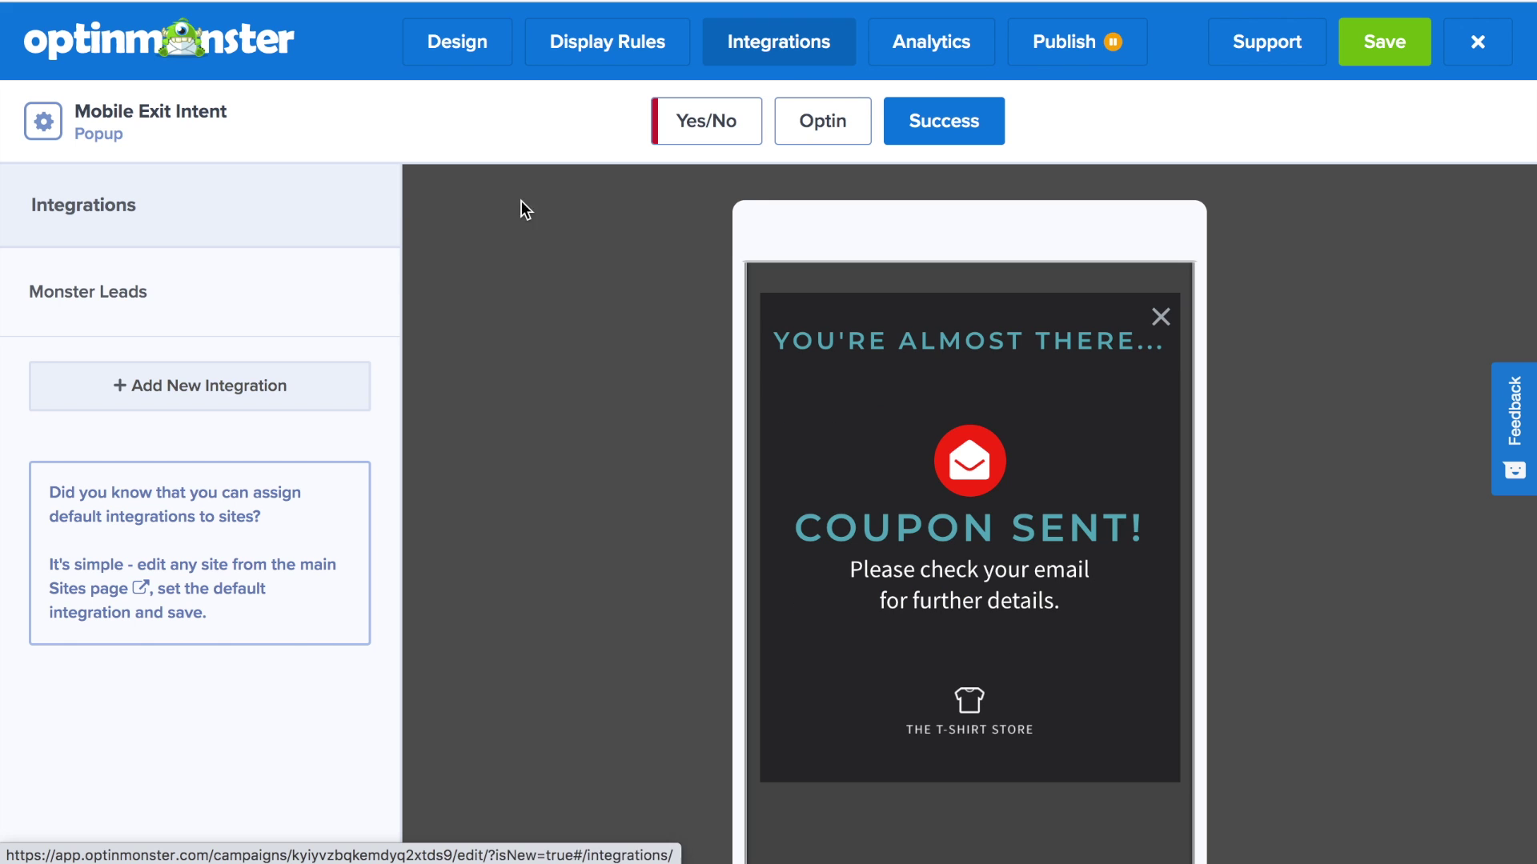
- Add a new integration with Constant Contact as the email provider
click(273, 385)
click(266, 337)
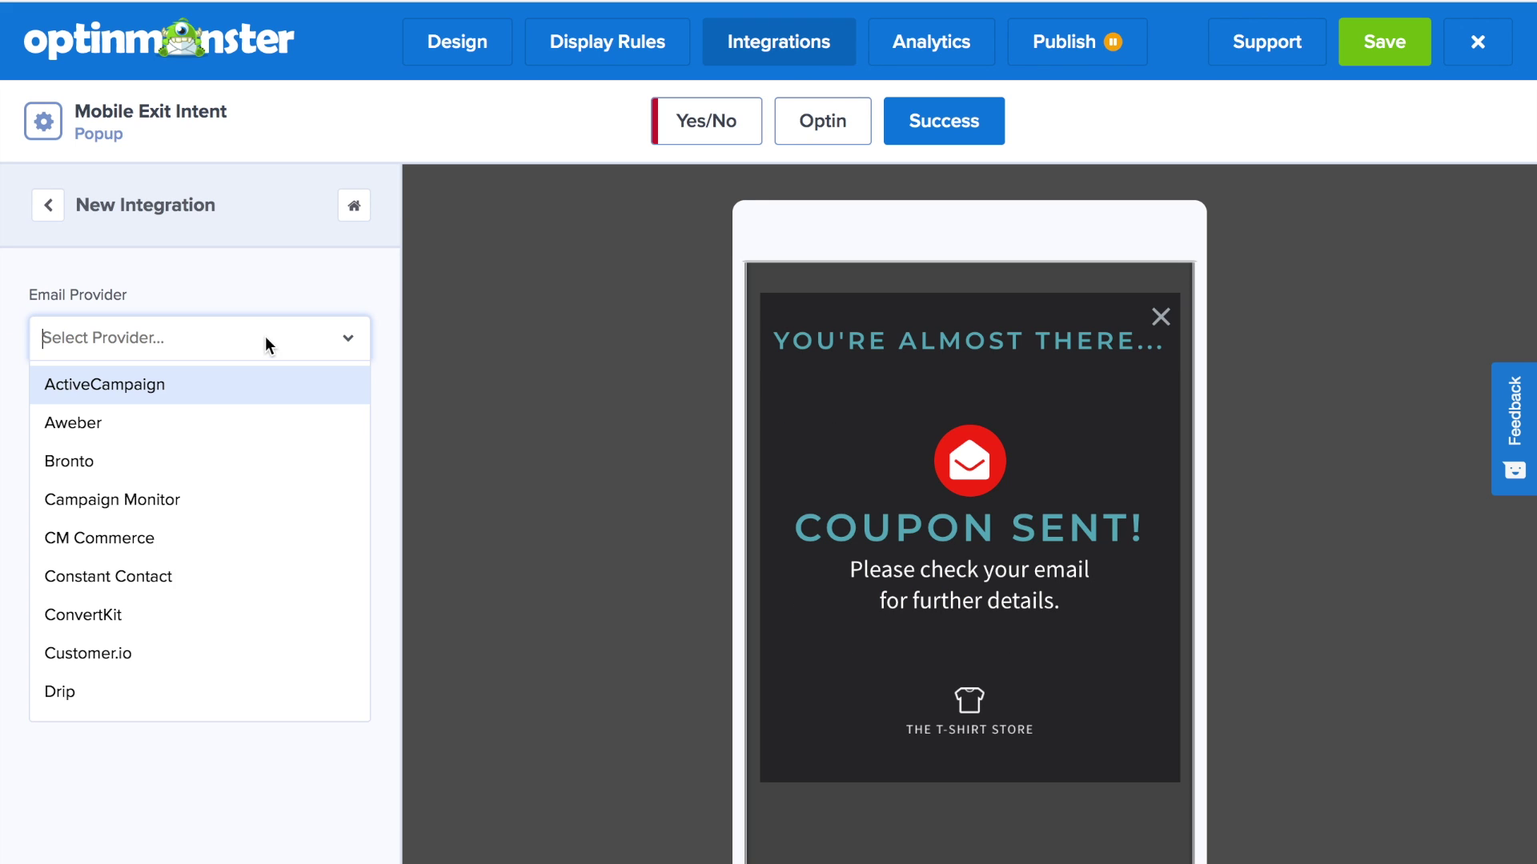
text(Cons)
click(223, 387)
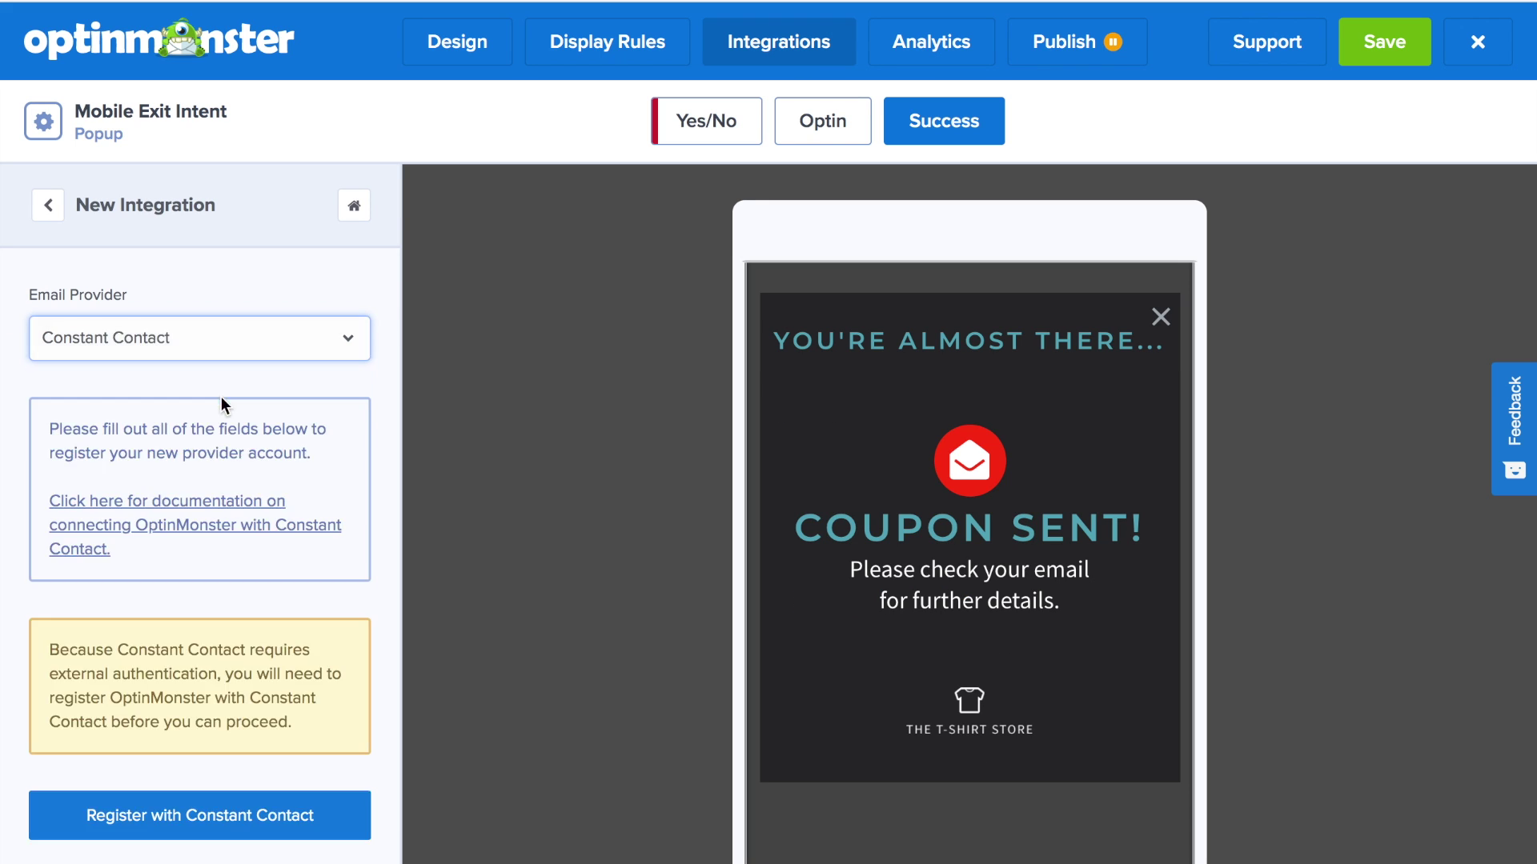
scroll(198, 497, down, 5)
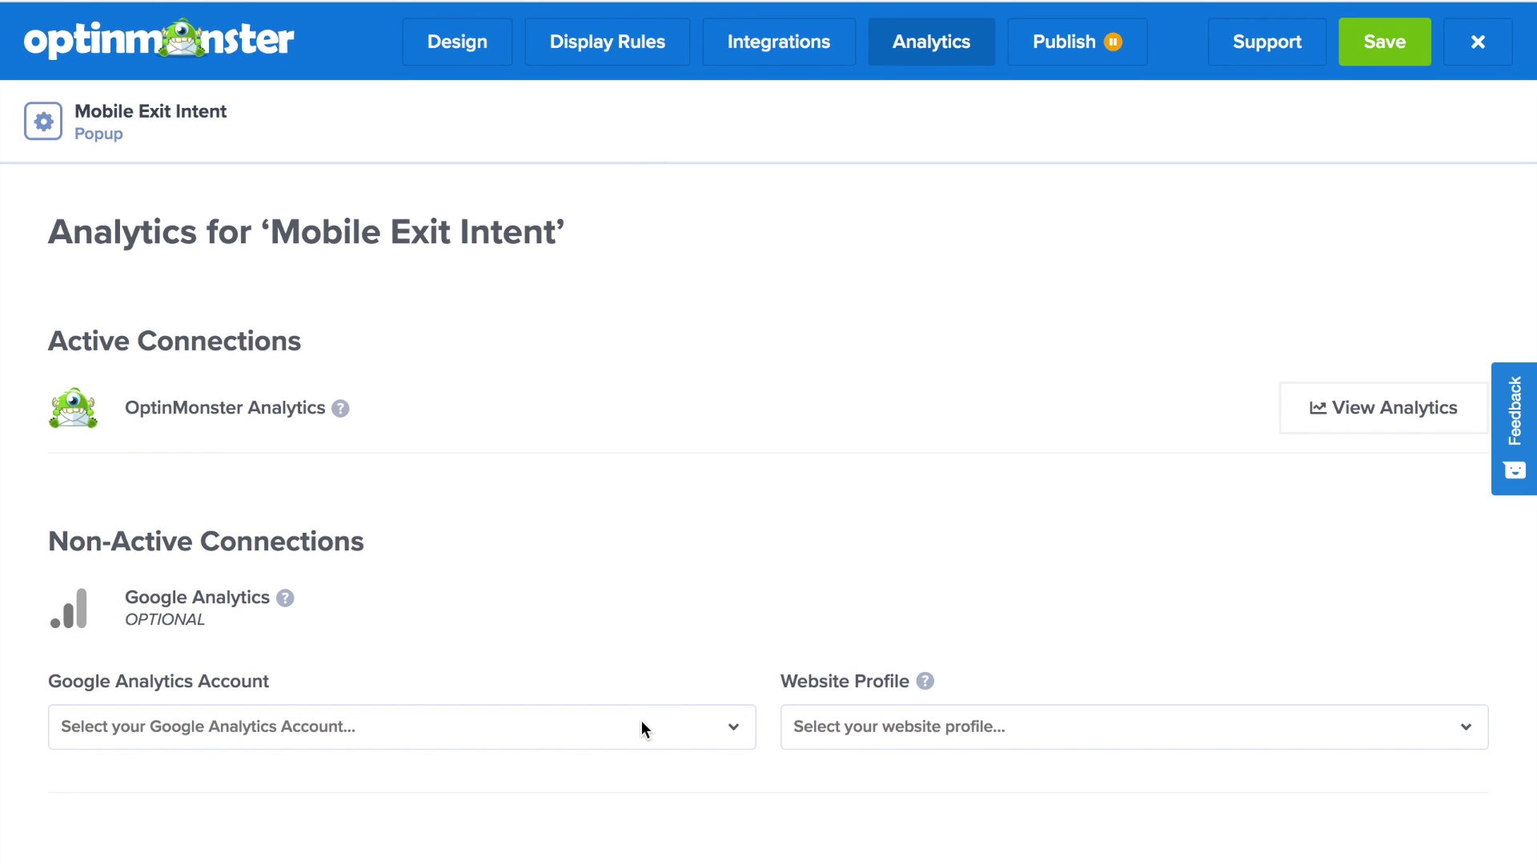
- Switch the Mobile Exit Intent campaign from Paused to Live and save
click(1049, 61)
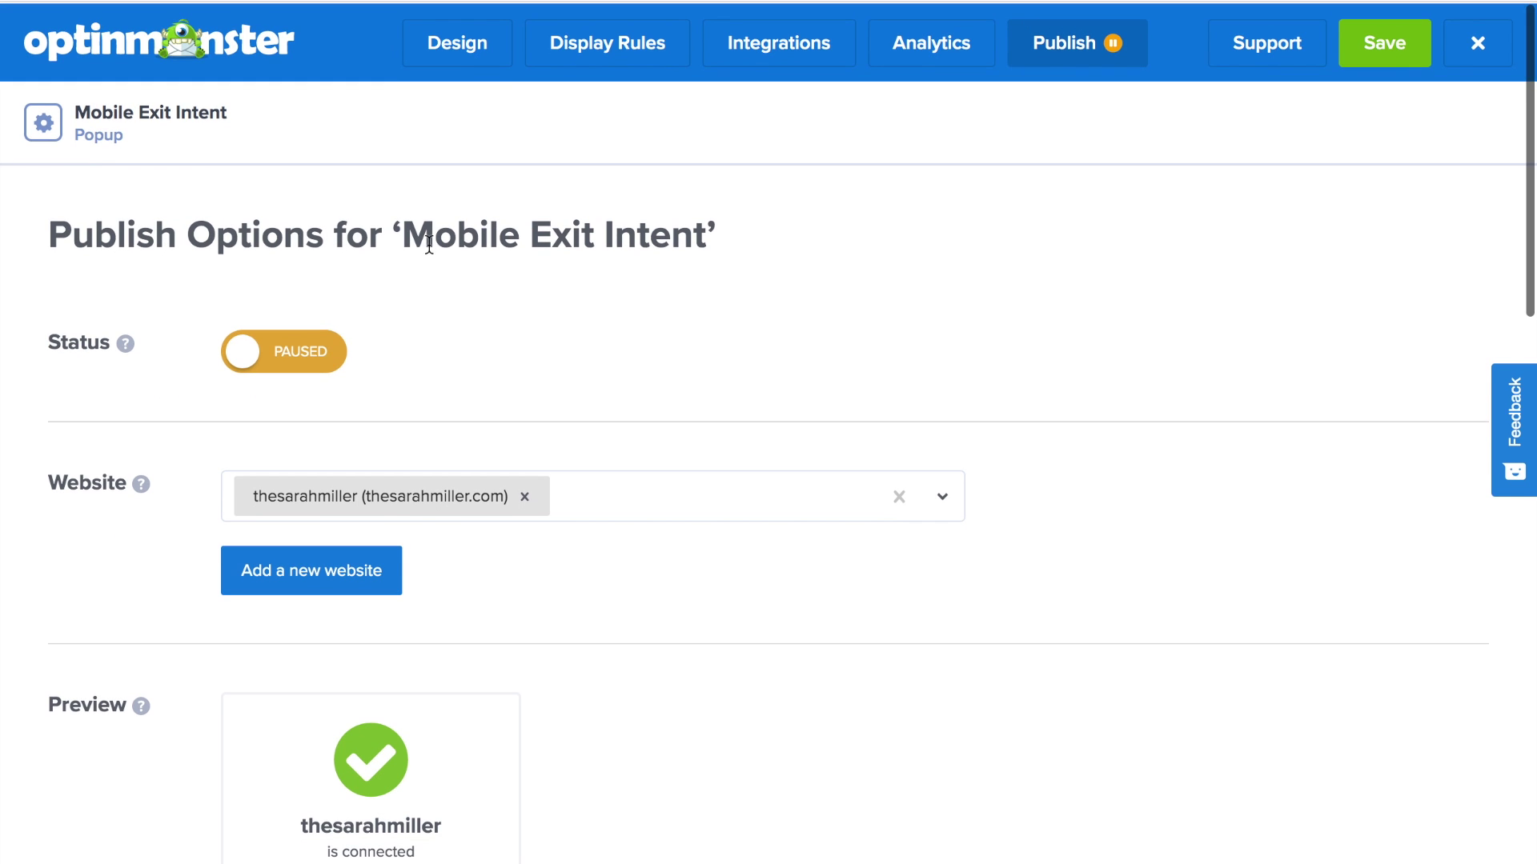
click(314, 365)
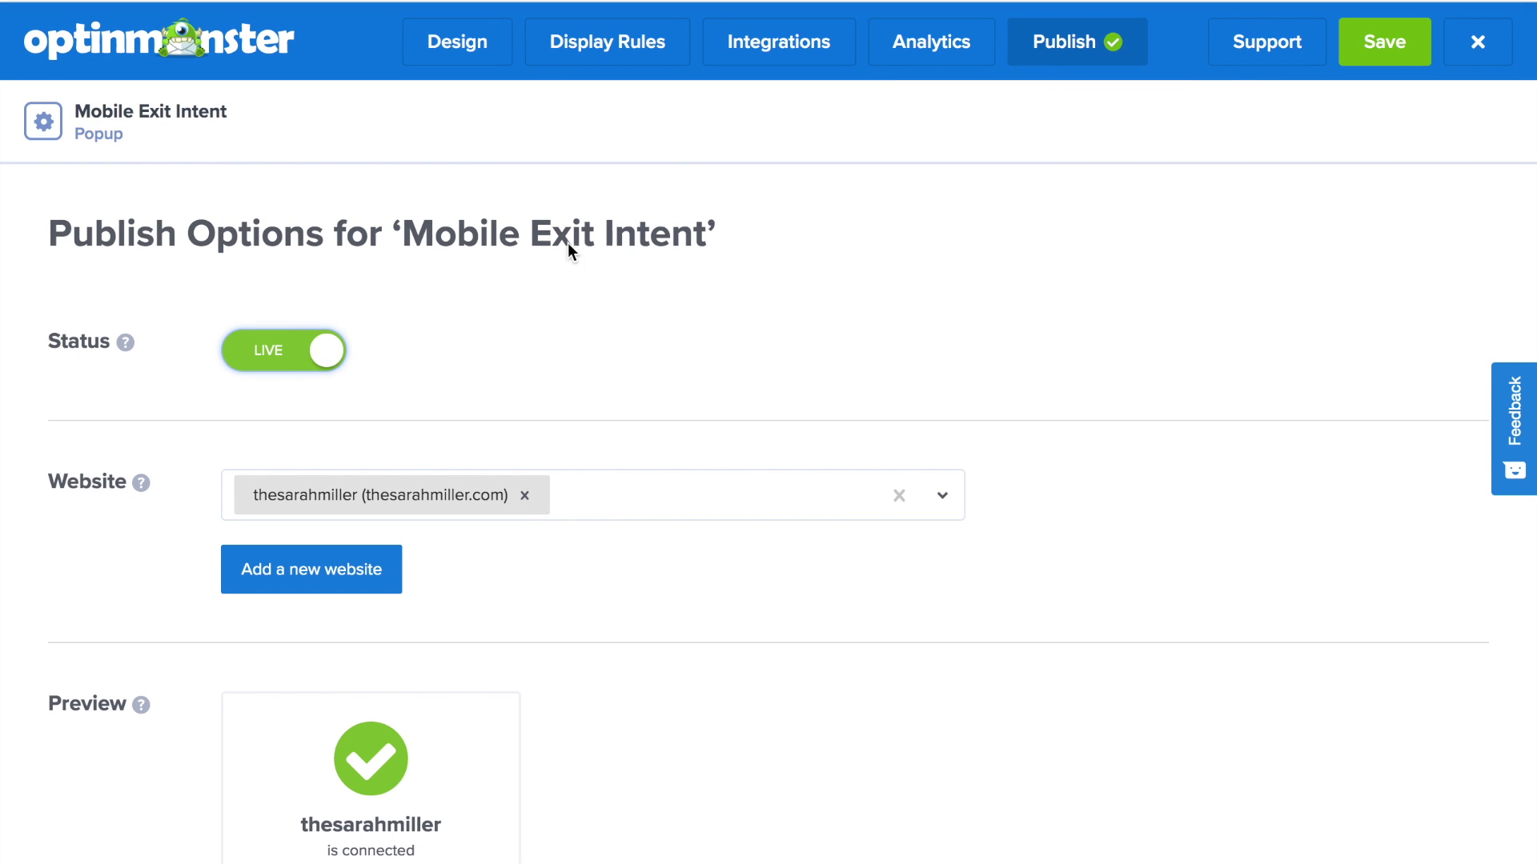
click(1387, 46)
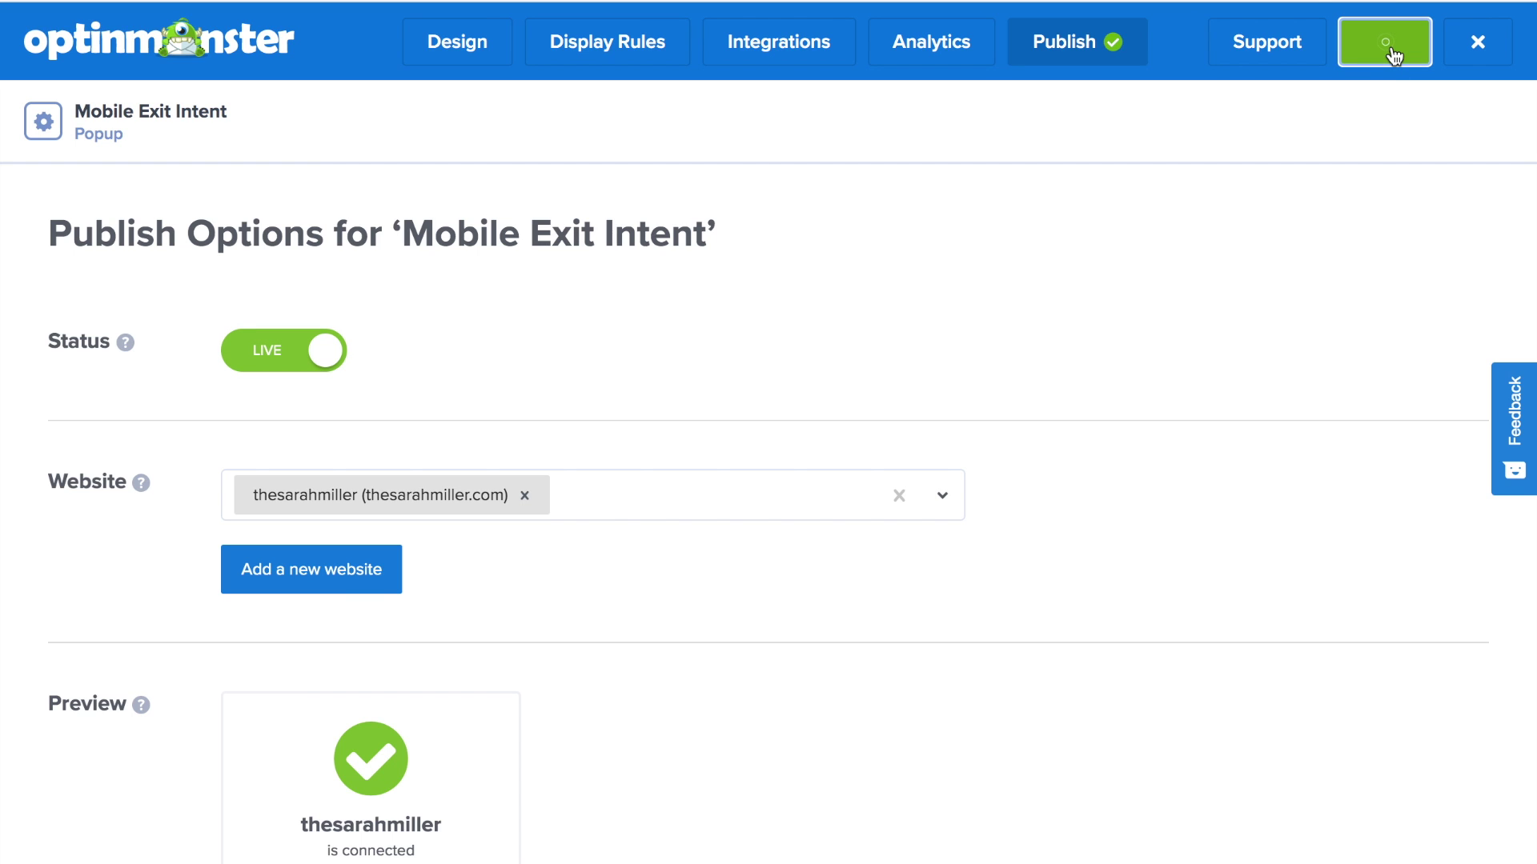